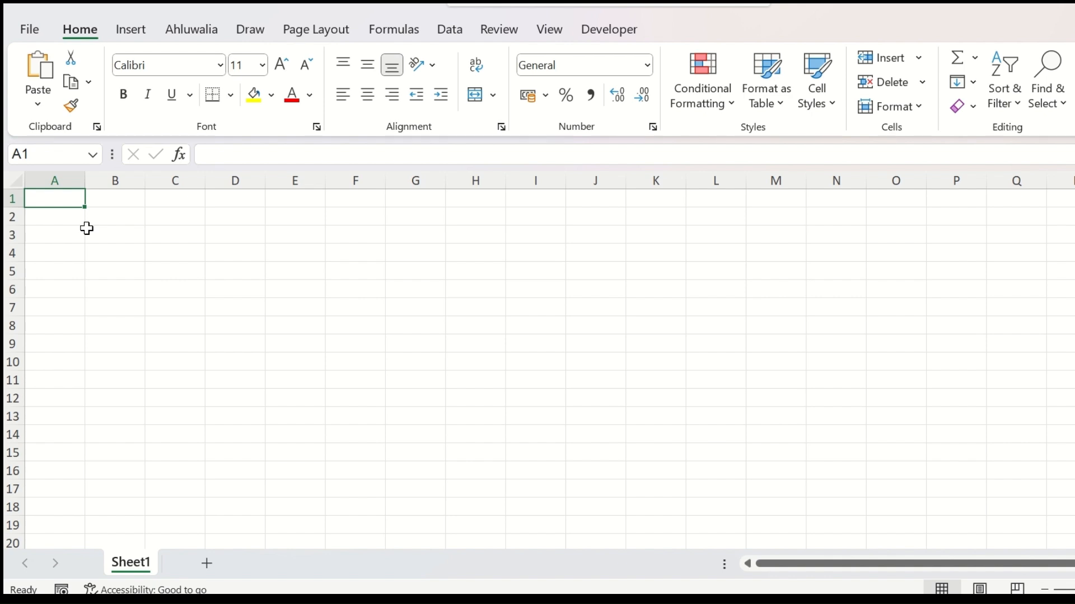
- Enter the title ABC Corporations Limited in A1 and the label Name in B3
type("ABC Corpo")
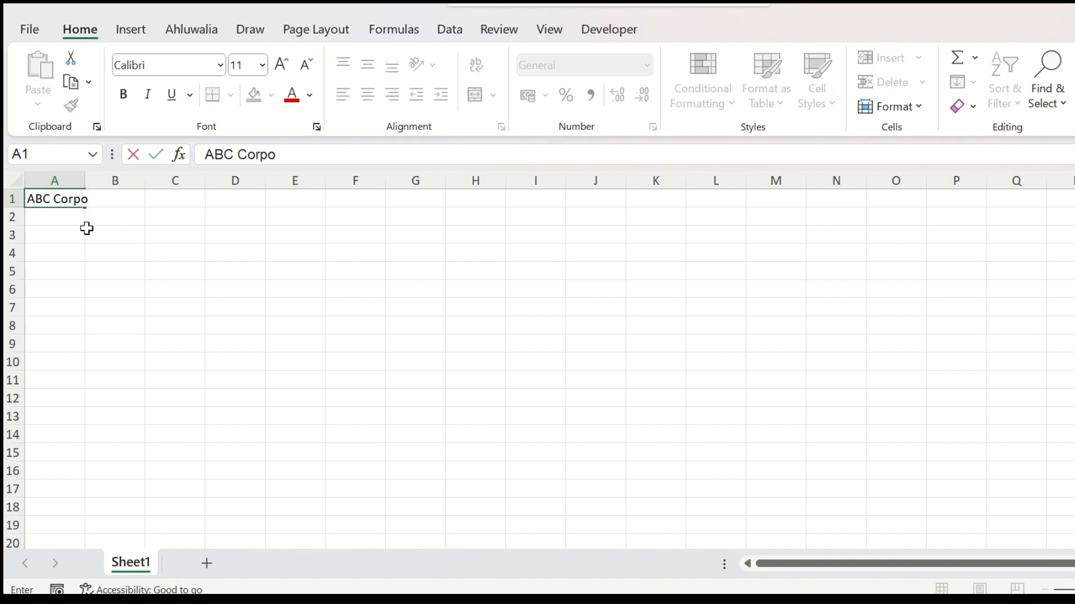
type("rations Limited")
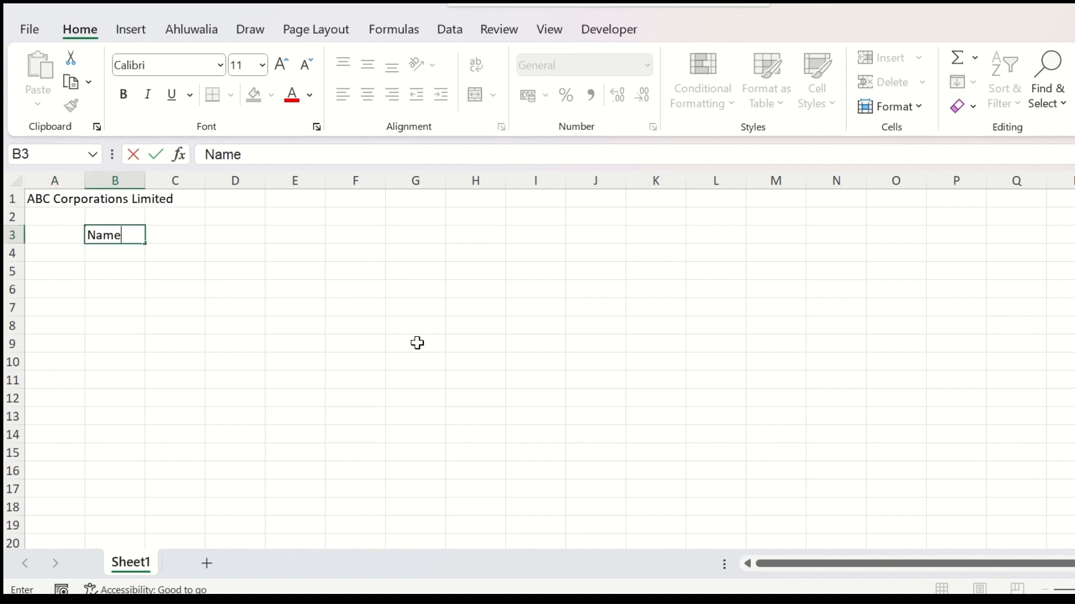
key("Return")
key("Return")
key("Tab")
- Enter the label Gender in B5 and the label Date of Birth in B7
type("G")
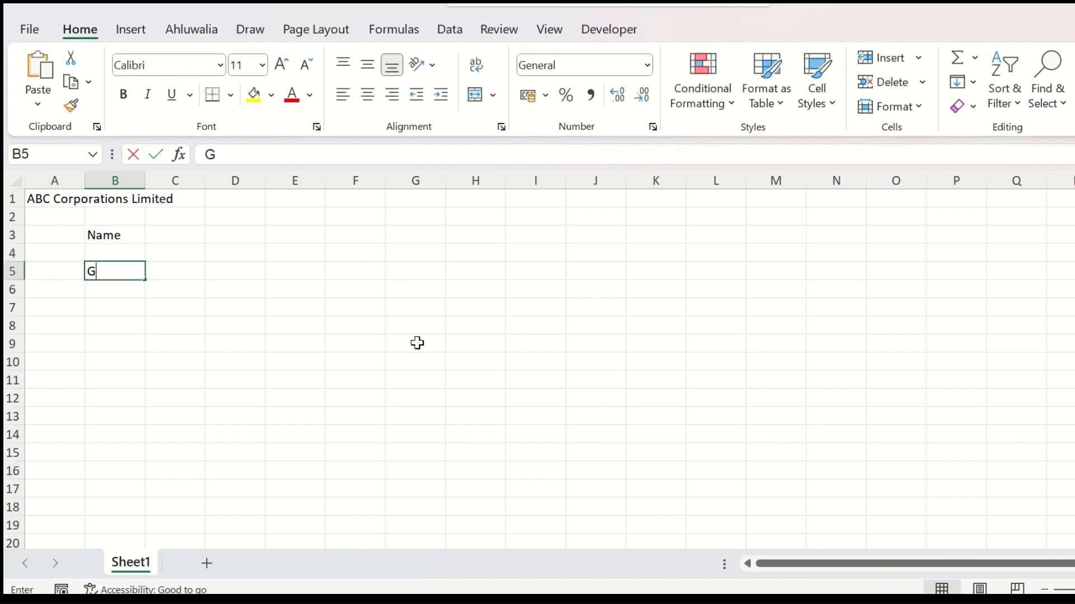
type("ened")
key("Return")
key("Return")
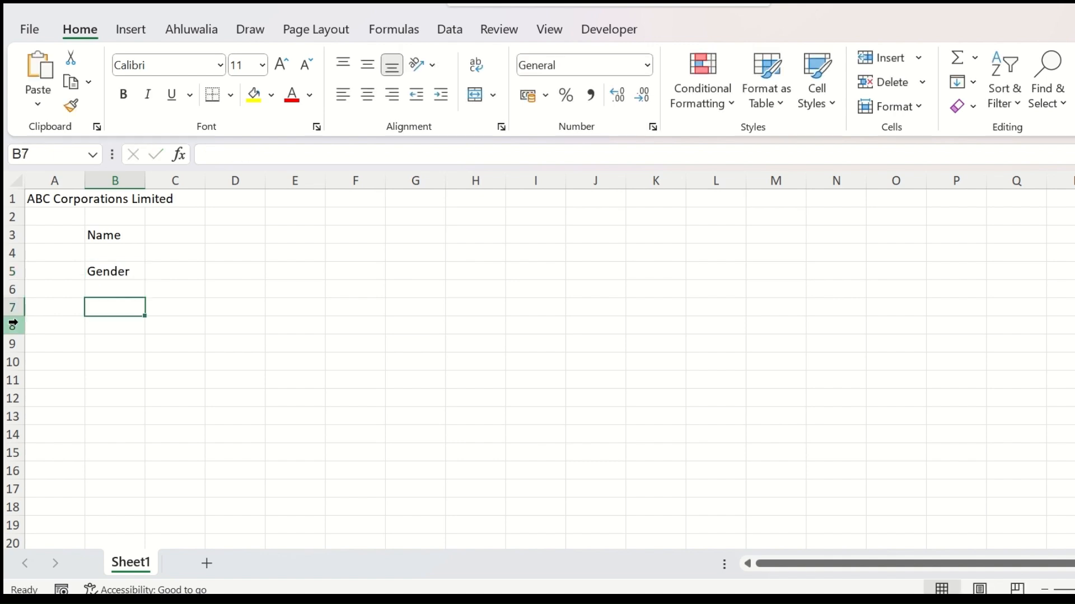
type("Date of Birth")
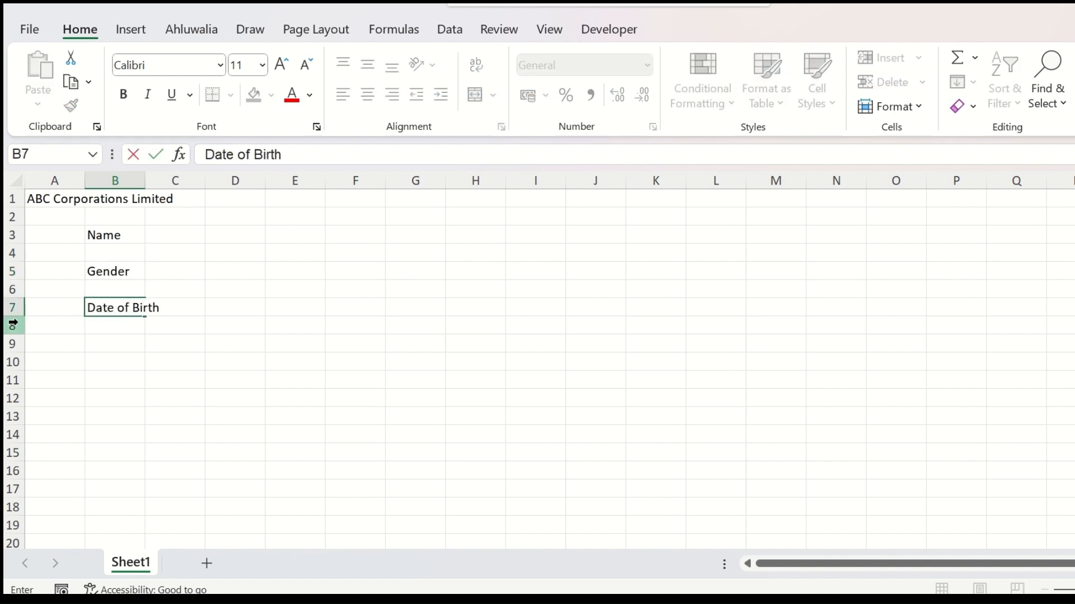
key("Return")
key("Return")
- Enter the label Date of Joining in B9 and the label Salary in B11
type("Date")
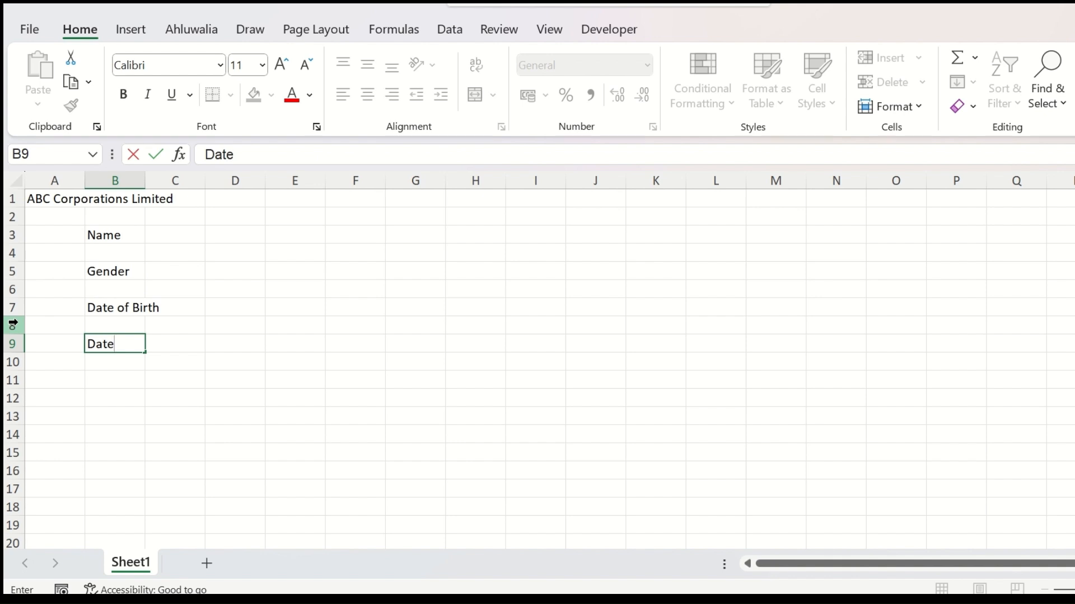
type(" of Joining")
key("Return")
key("Return")
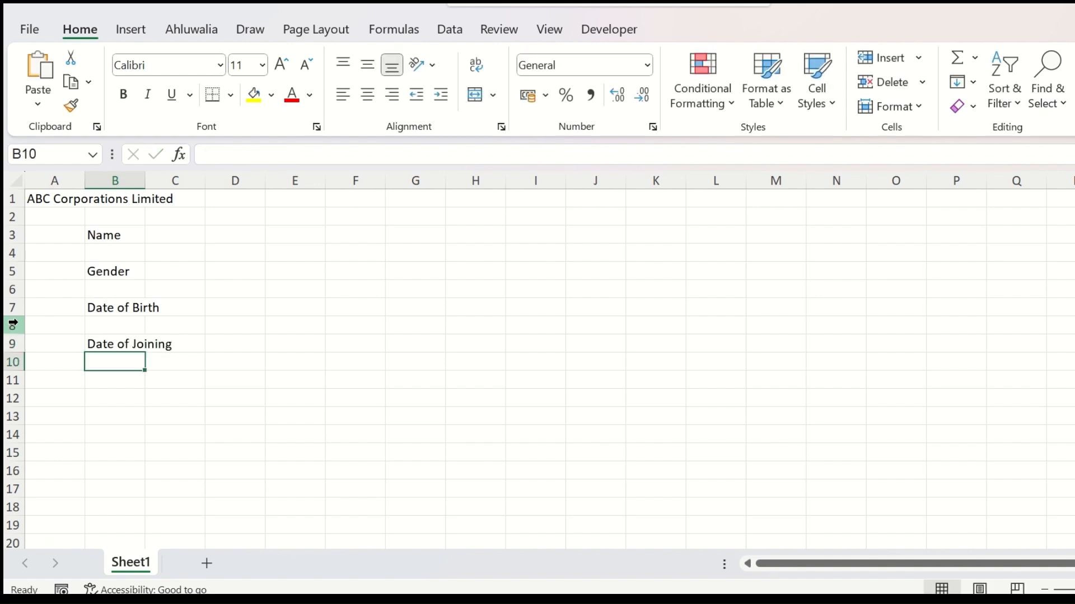
type("Saa")
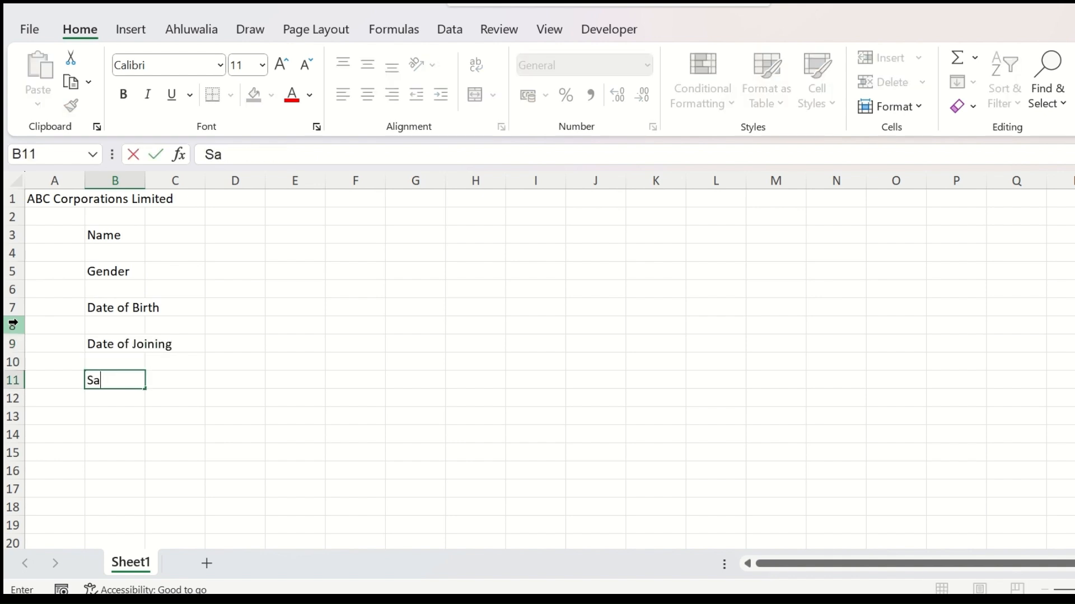
key("Return")
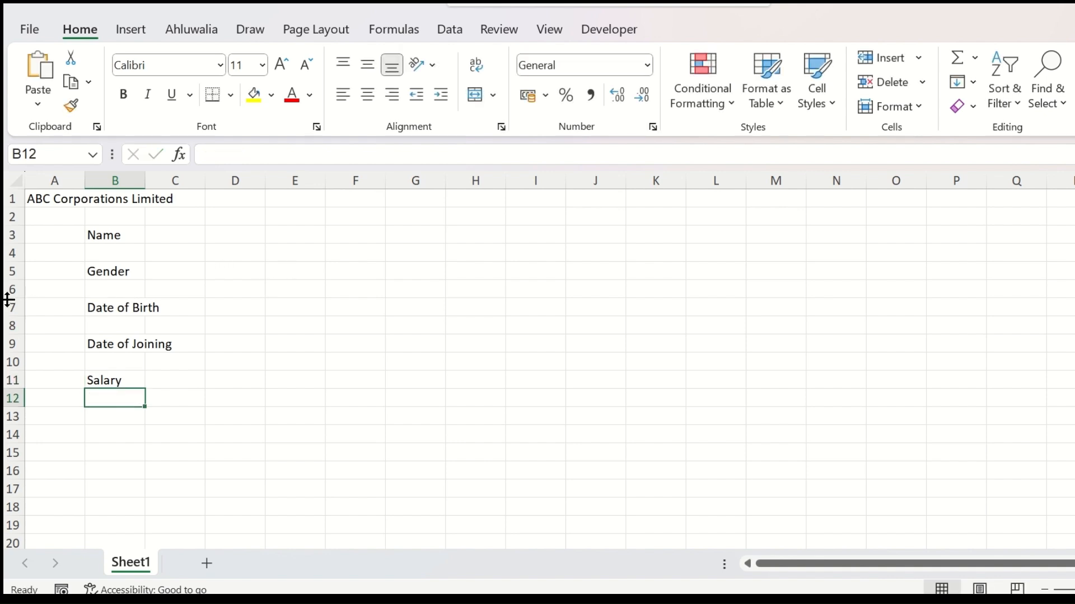
- Insert two rows above the Date of Birth row and enter the label Department in B7
left_click(11, 307)
key("ctrl+plus")
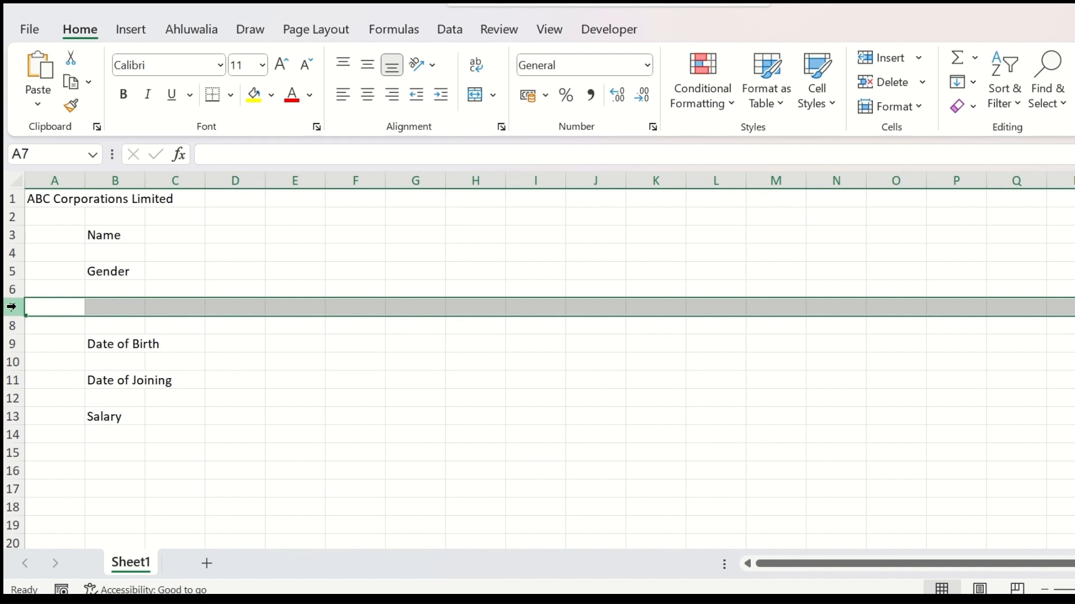
left_click(100, 311)
type("Depar")
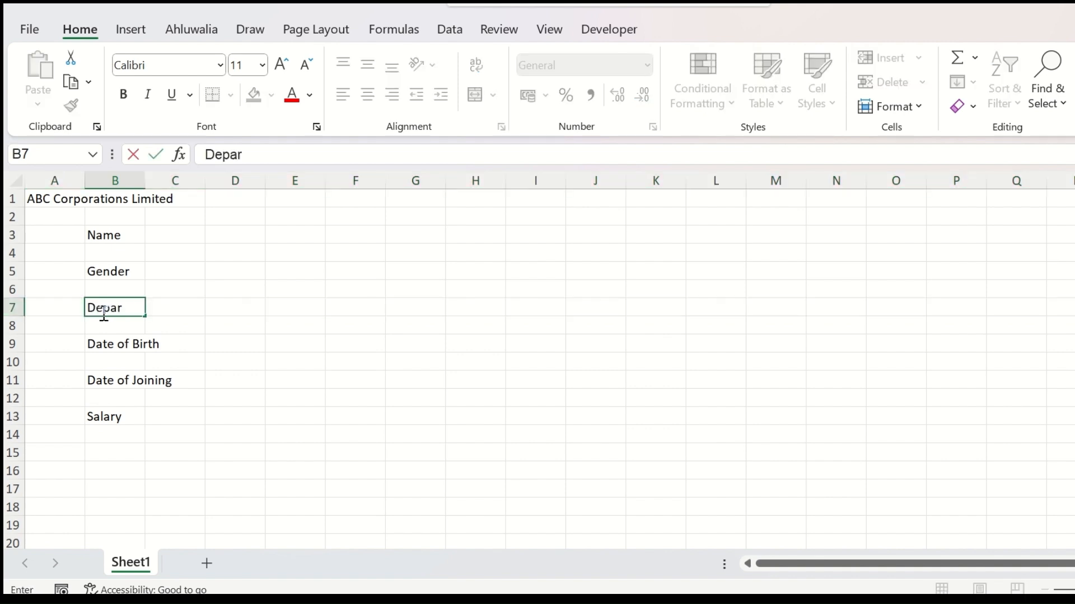
type("tment")
key("Return")
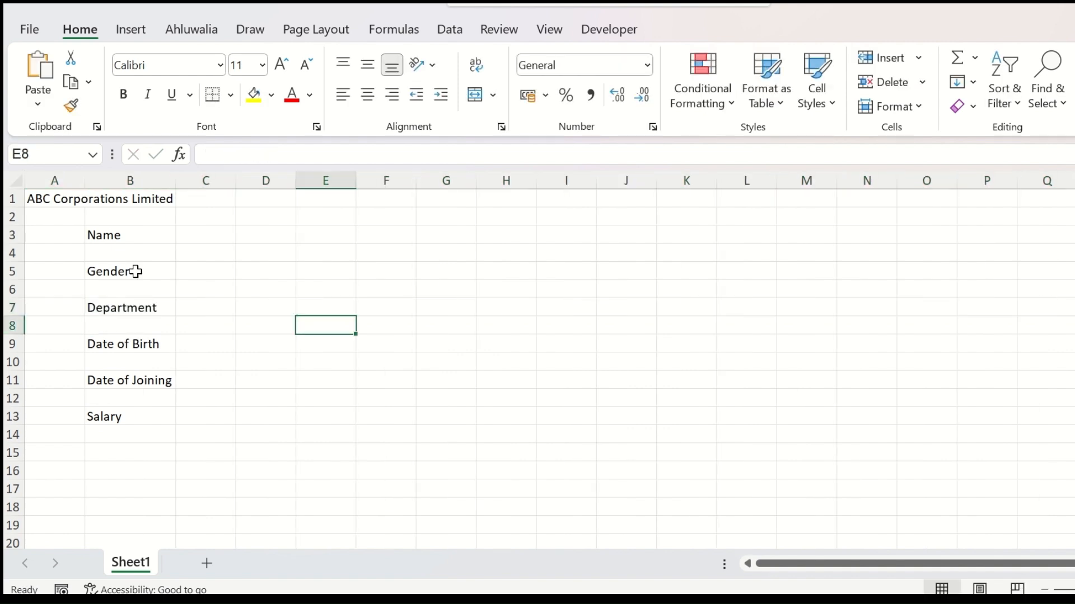
- Set the font of the whole worksheet to Aptos Display
left_click_drag(145, 240, 144, 419)
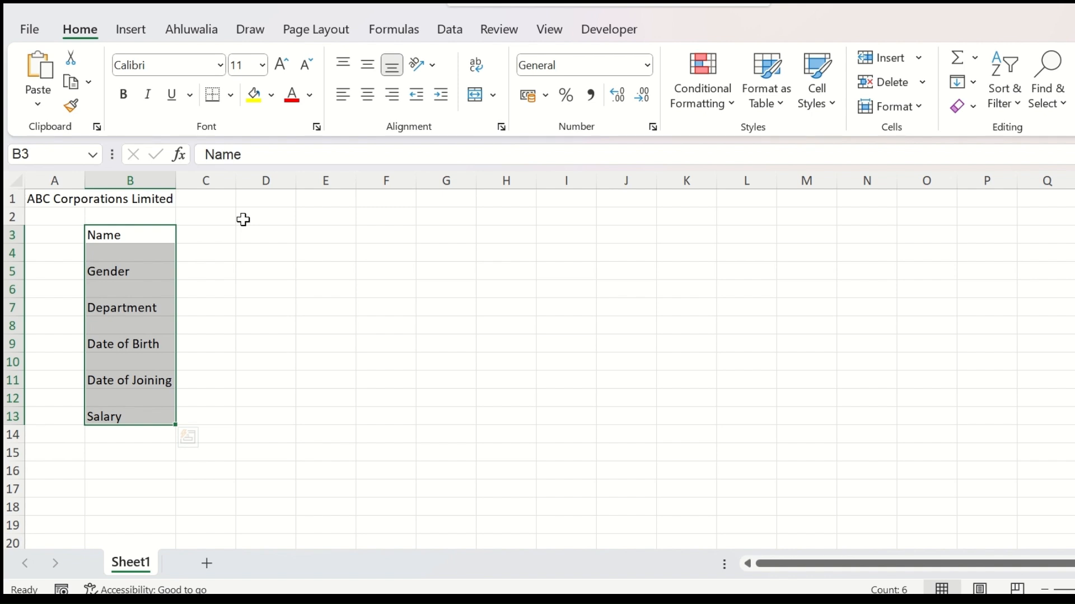
left_click(15, 180)
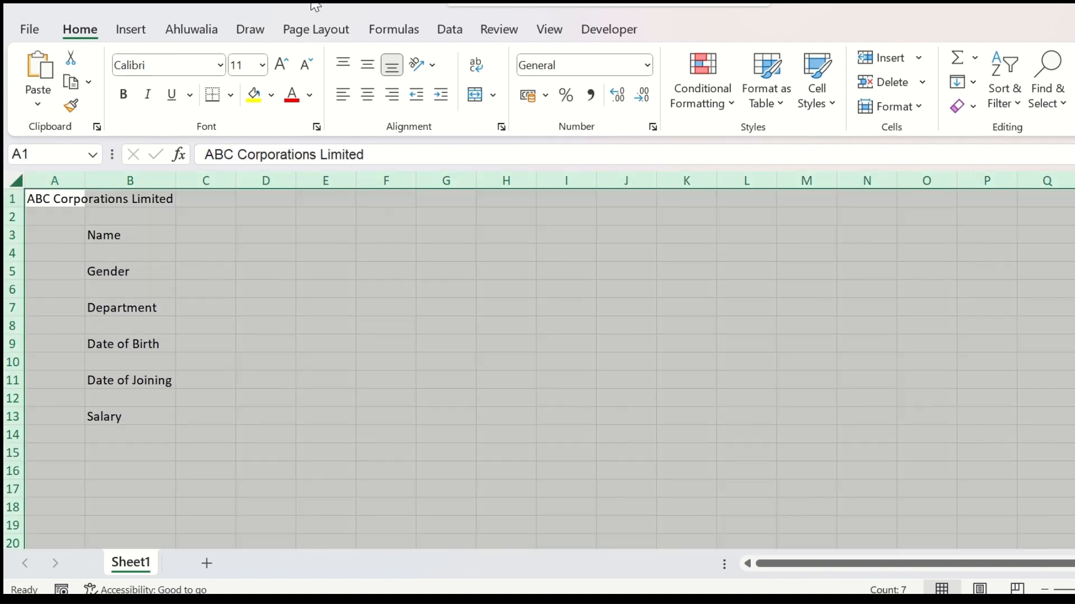
left_click(221, 66)
left_click(242, 328)
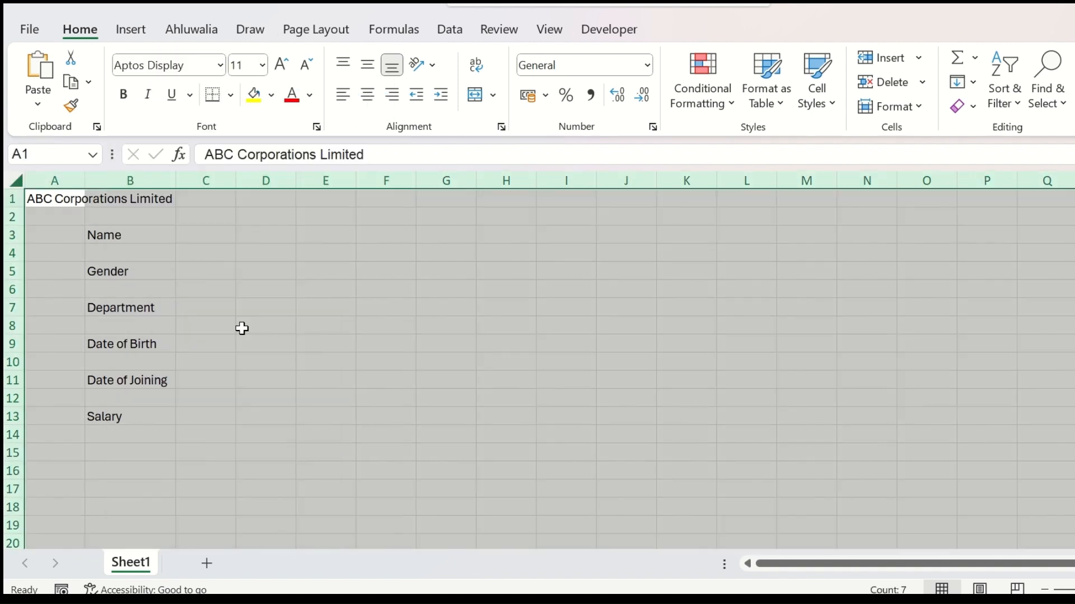
- Apply all borders to the Name label in B3 and the empty cell C3 beside it
left_click(130, 235)
left_click(230, 95)
left_click(243, 288)
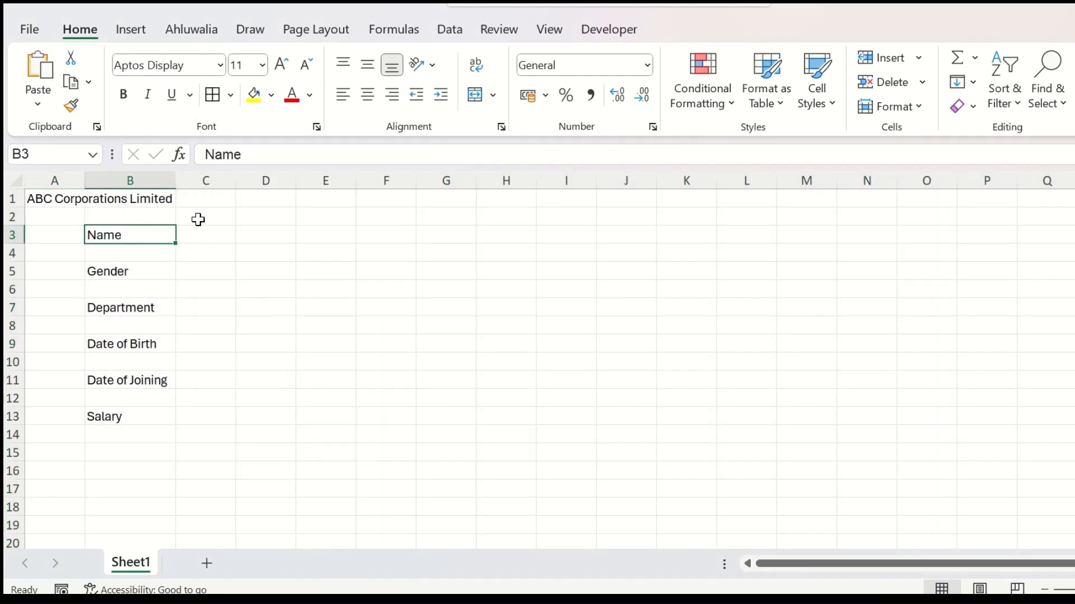
left_click(201, 234)
left_click_drag(87, 235, 188, 234)
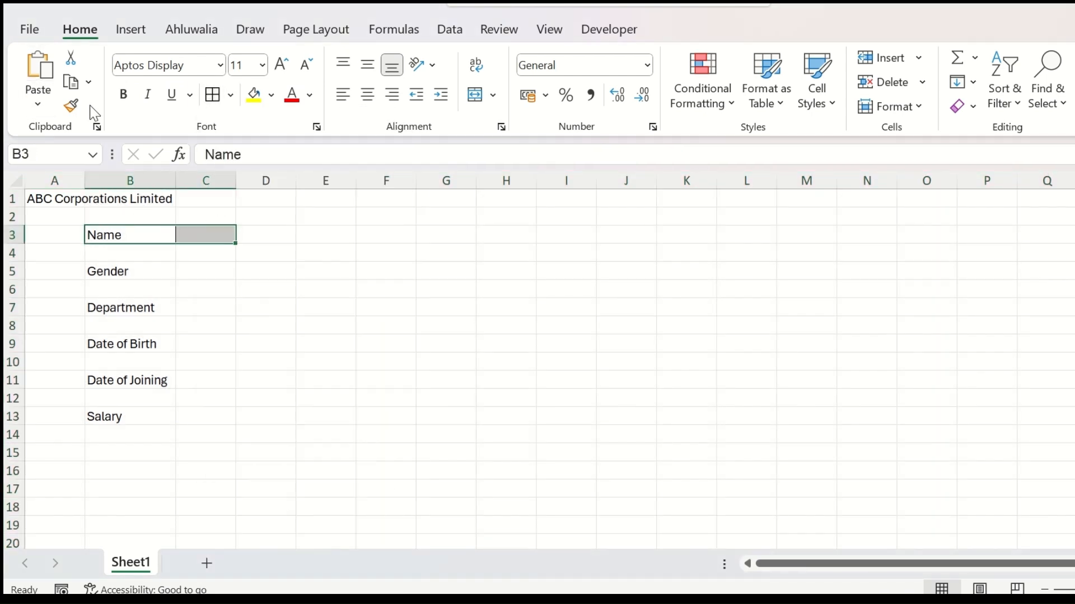
- Copy the bordered format of B3:C3 to the Gender, Department, Date of Birth, Date of Joining and Salary rows with Format Painter
left_click(71, 106)
left_click(95, 273)
left_click(71, 106)
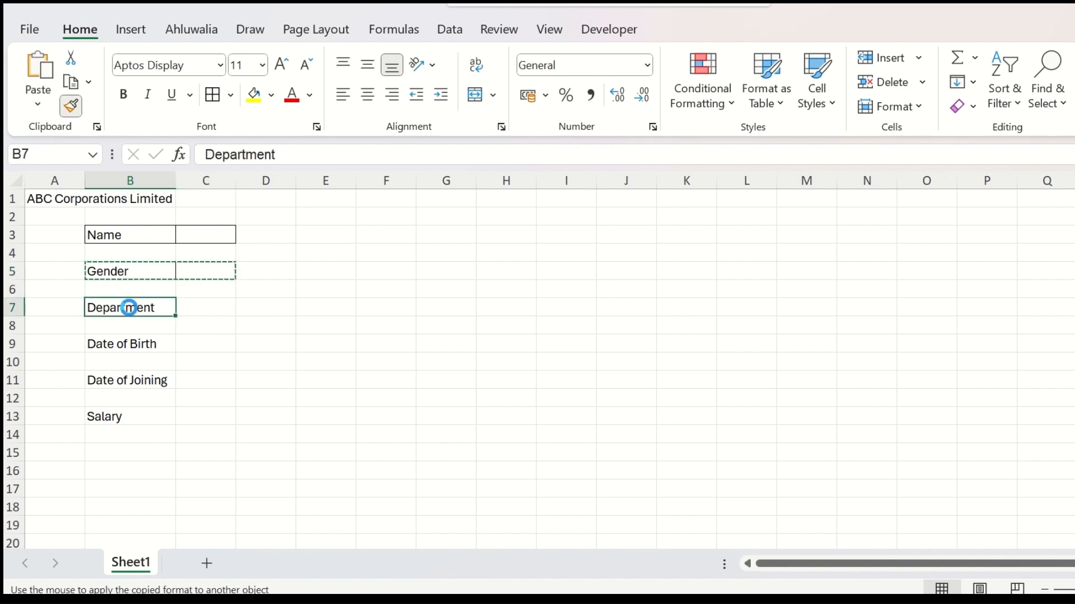
left_click(129, 307)
left_click(71, 106)
left_click(124, 343)
left_click(71, 105)
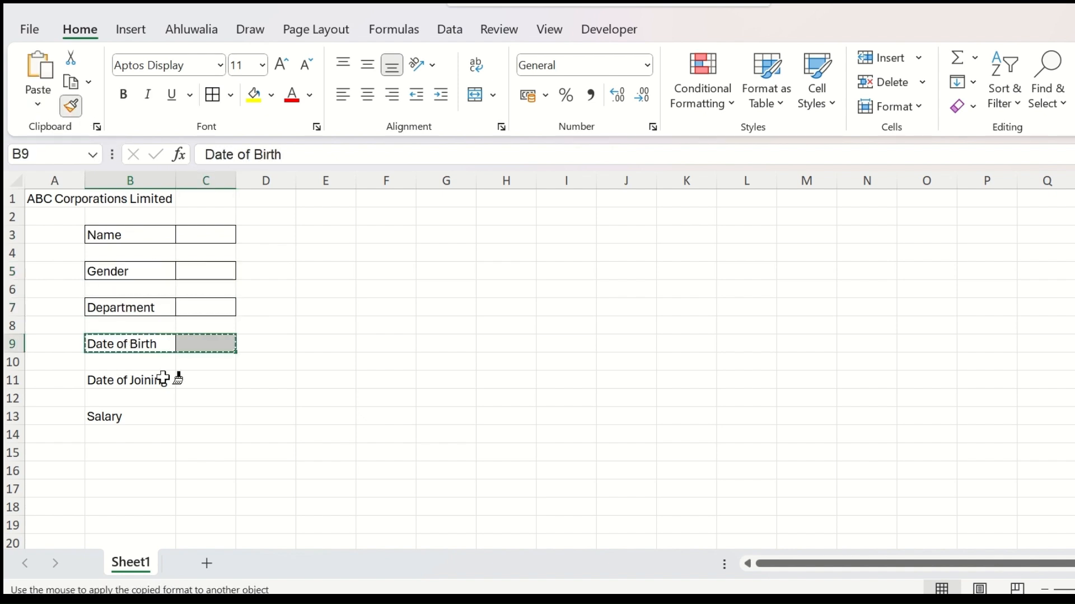
left_click(171, 378)
left_click(70, 106)
left_click(137, 416)
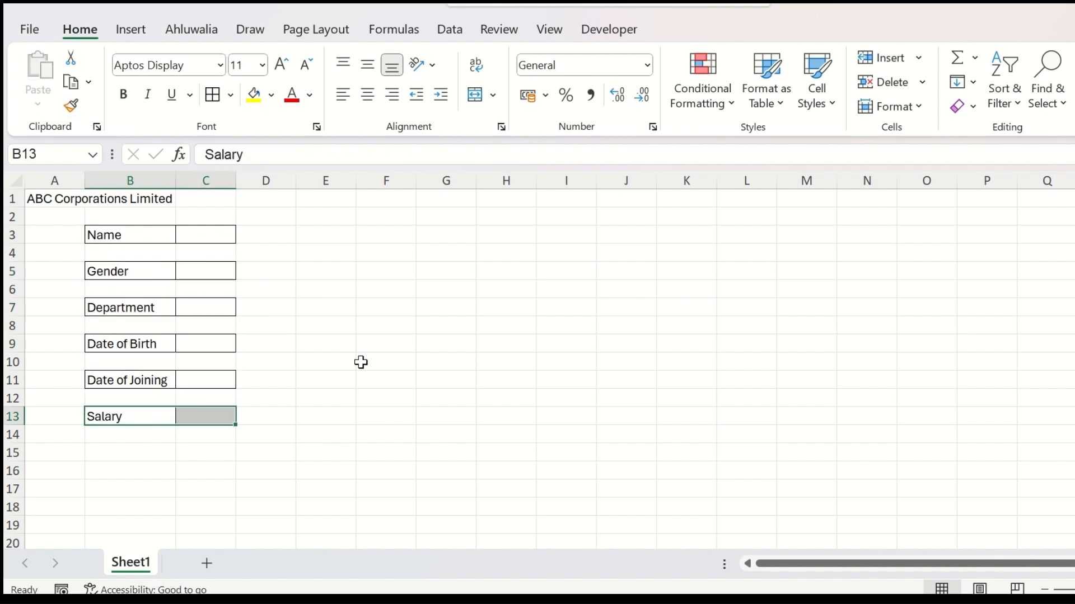
- Widen column C and move the company title from A1 to B1
left_click(361, 362)
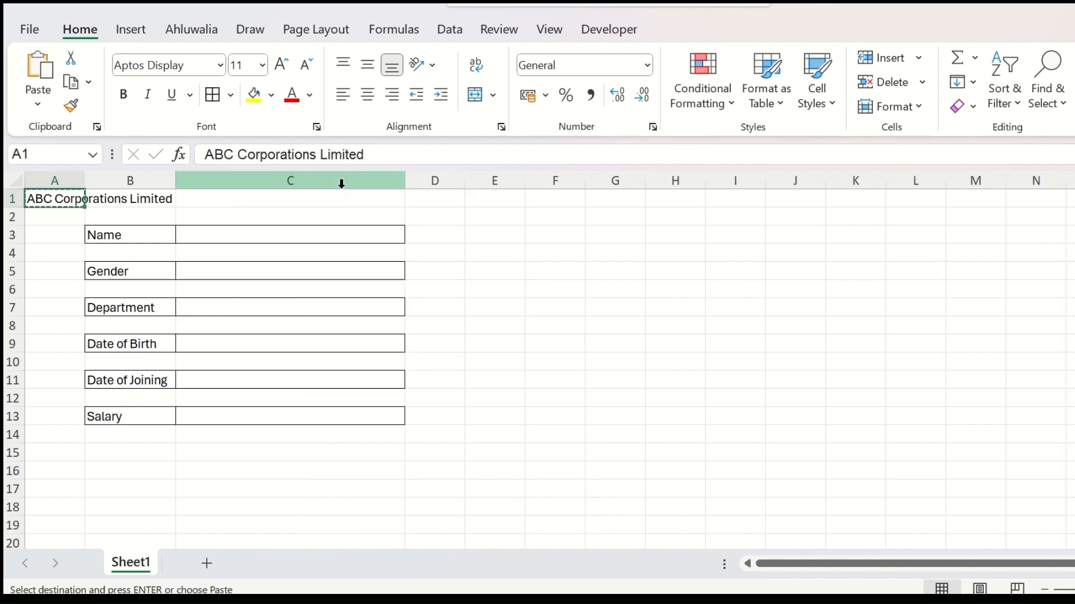
key("Right")
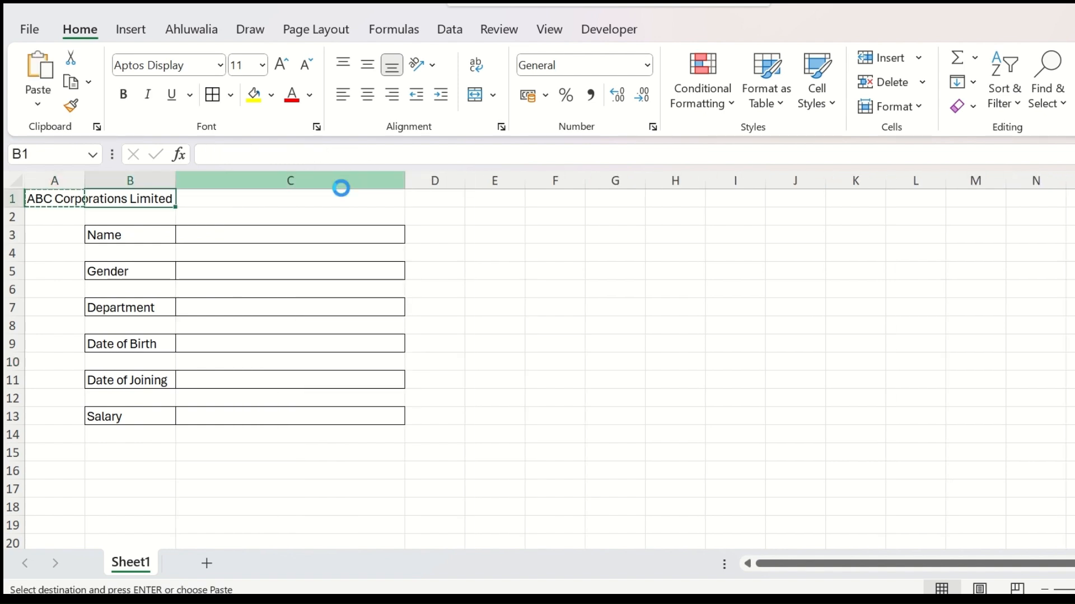
key("Return")
- Set the horizontal alignment of the title in B1:C1 to Center Across Selection
left_click_drag(140, 197, 240, 193)
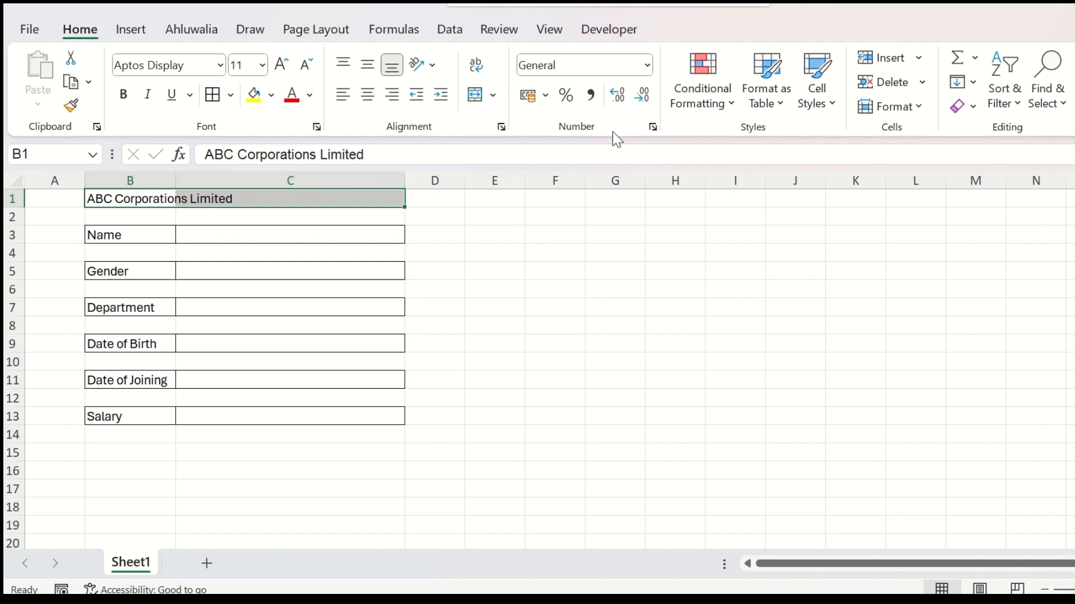
key("ctrl+1")
left_click(614, 161)
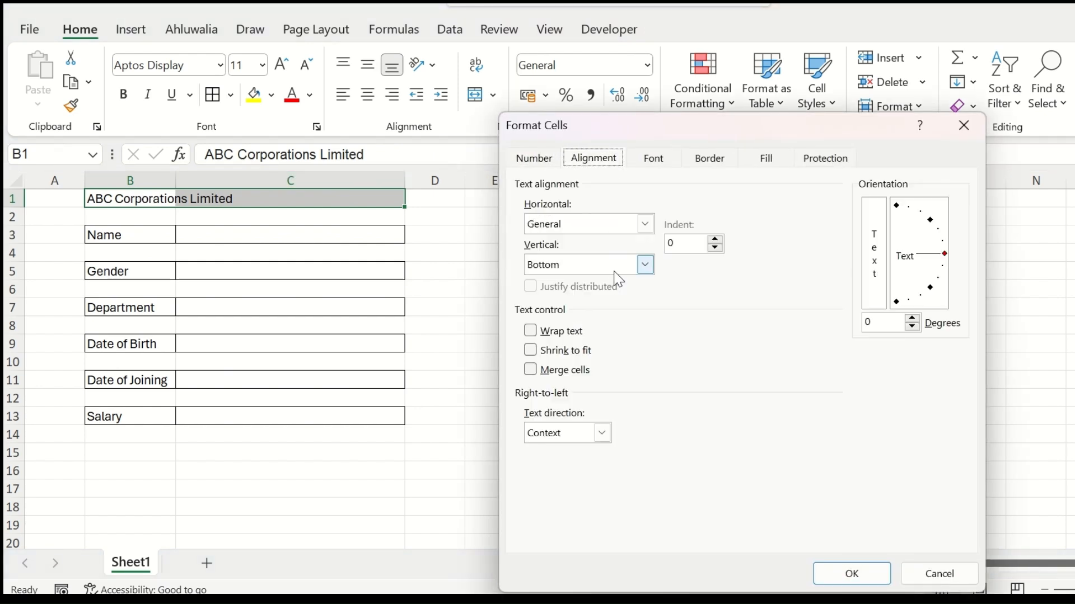
left_click(633, 227)
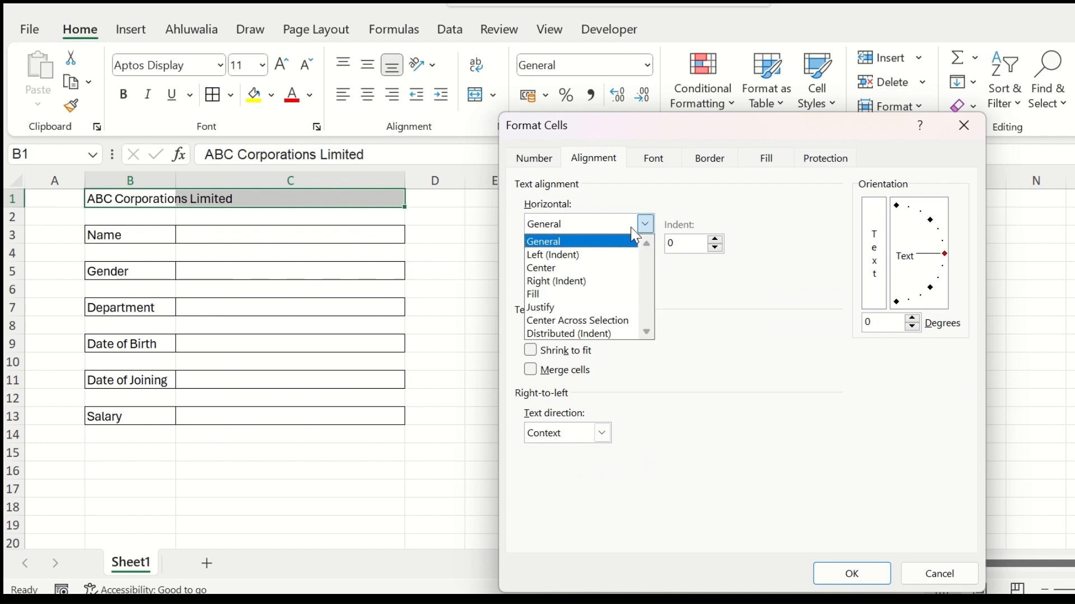
left_click(598, 321)
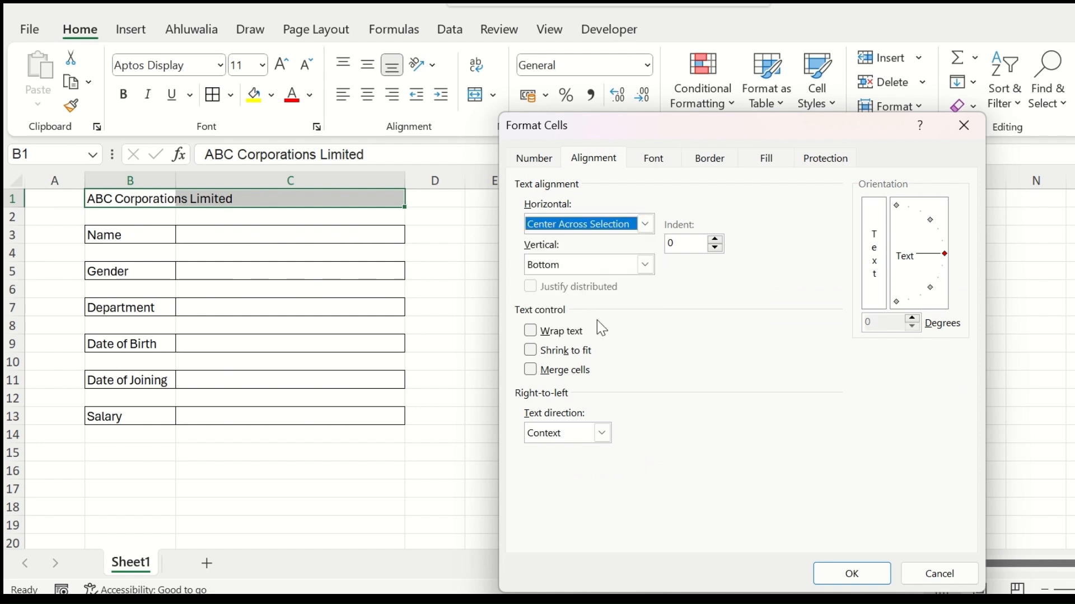
left_click(848, 571)
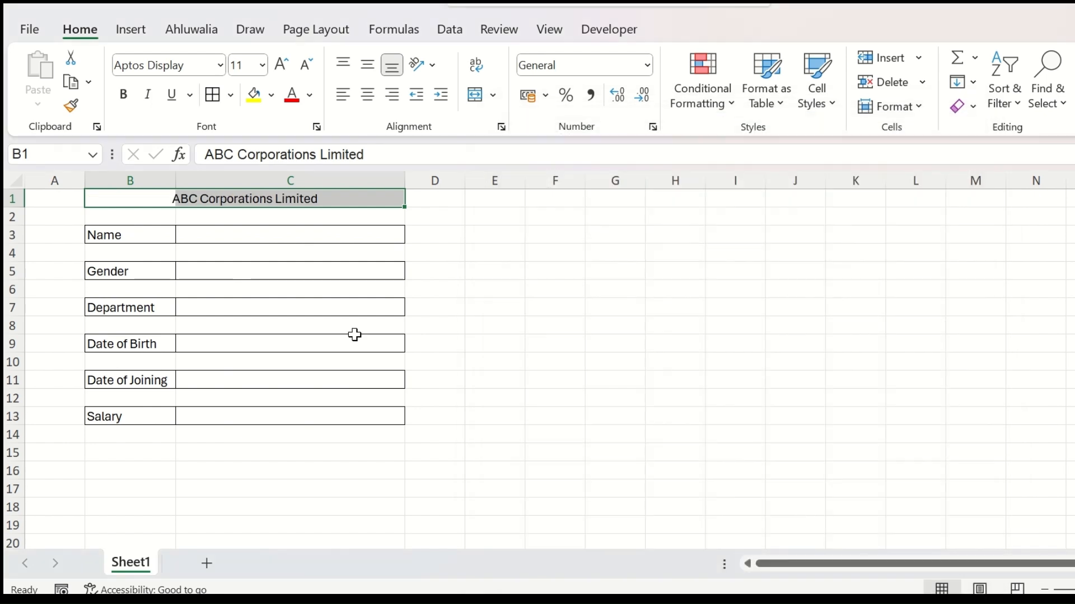
key("Right")
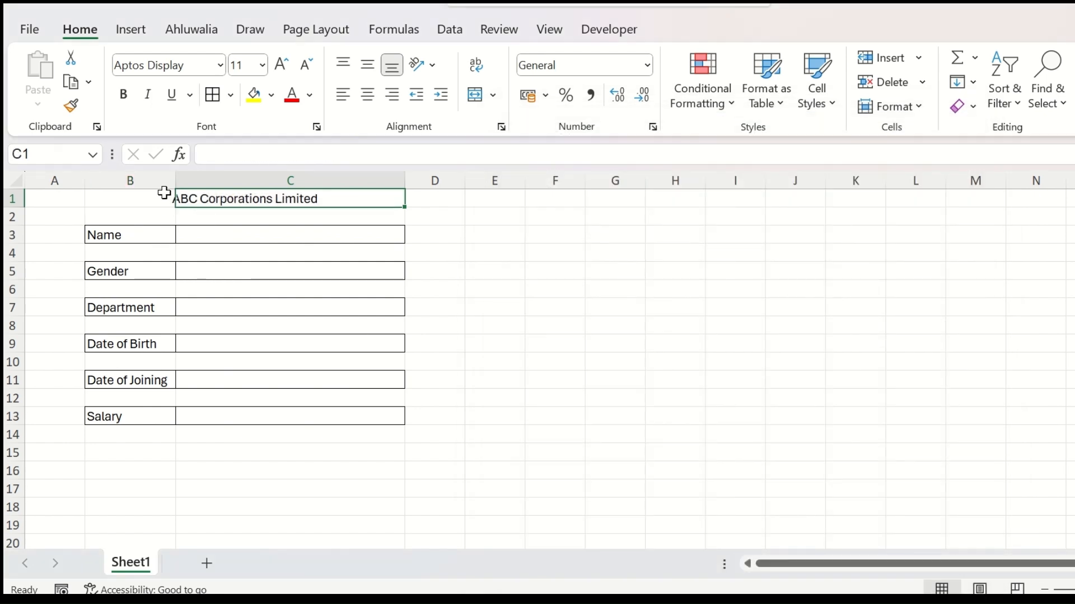
- Format the title in B1:C1 with a dark blue fill, white text and font size 14
left_click_drag(168, 204, 196, 199)
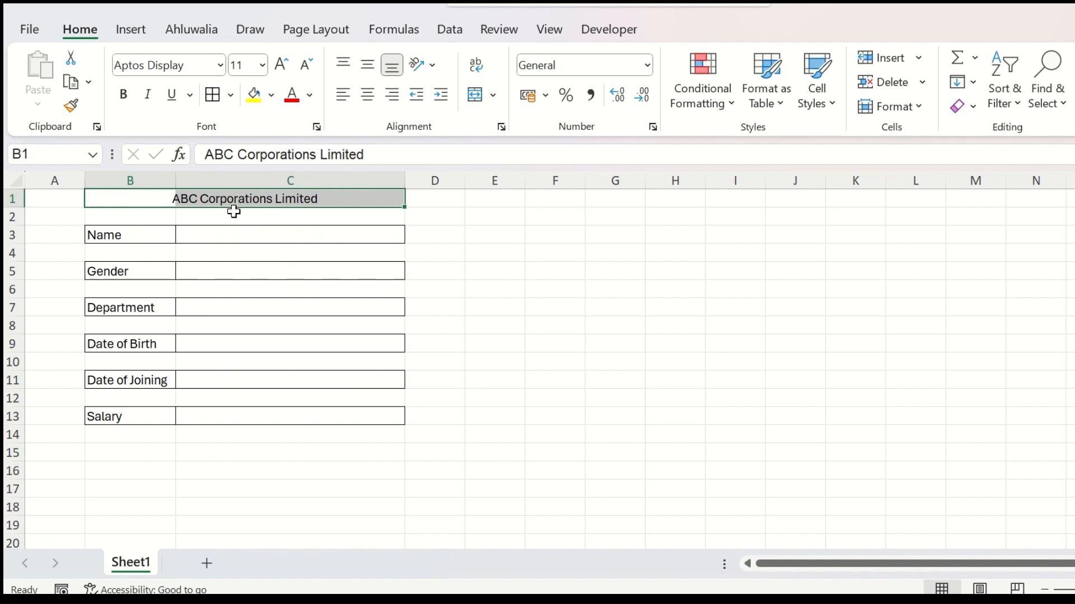
left_click(271, 95)
left_click(382, 264)
left_click(308, 95)
left_click(290, 162)
left_click(247, 66)
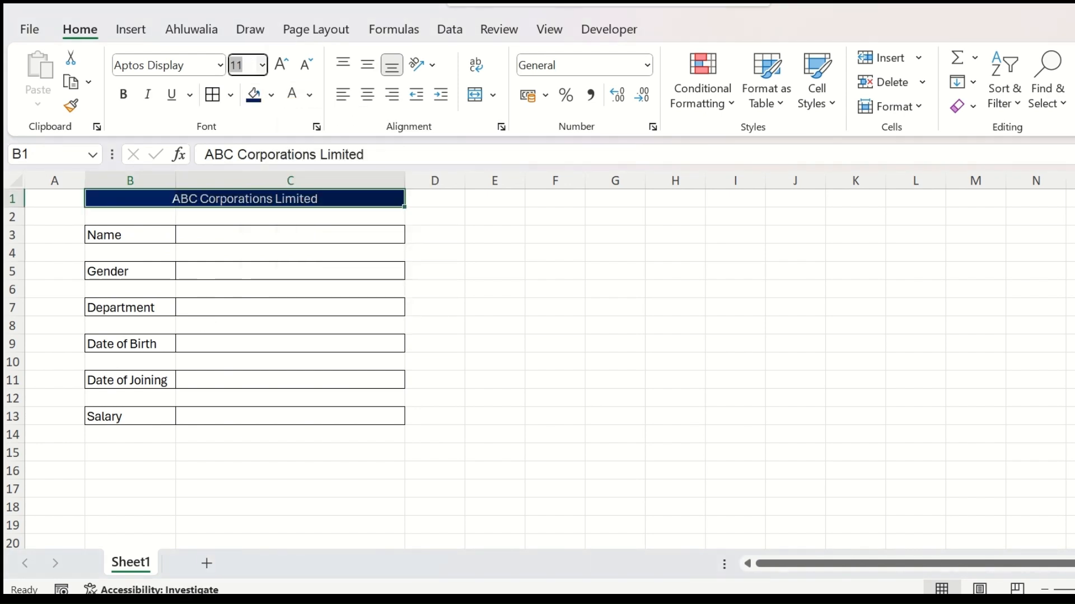
type("14")
key("Return")
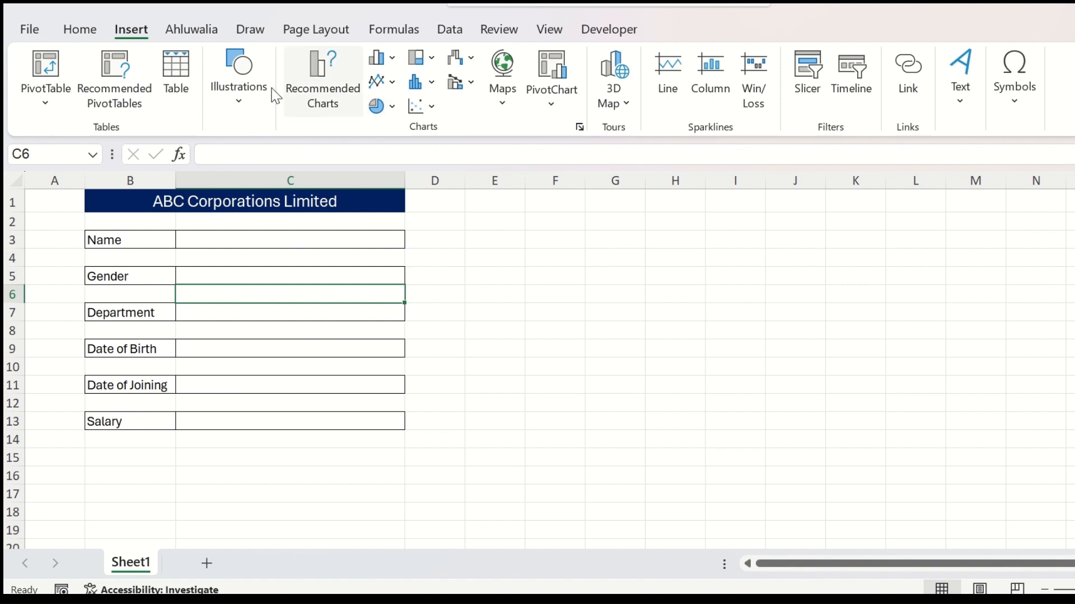
- Search the stock icons for "gear" and insert the two-gears icon into the sheet
left_click(237, 93)
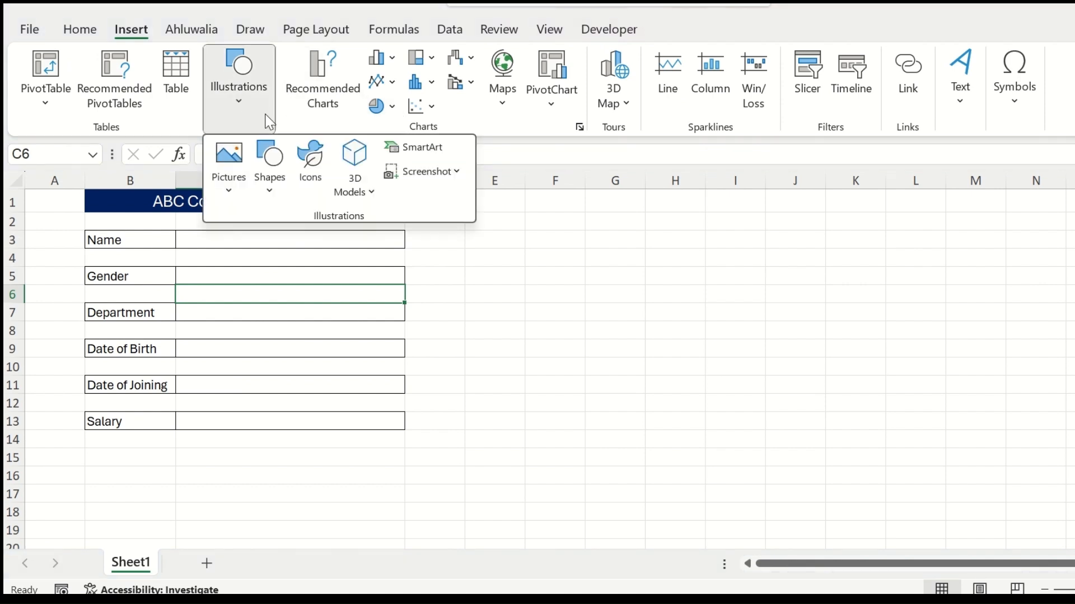
left_click(312, 159)
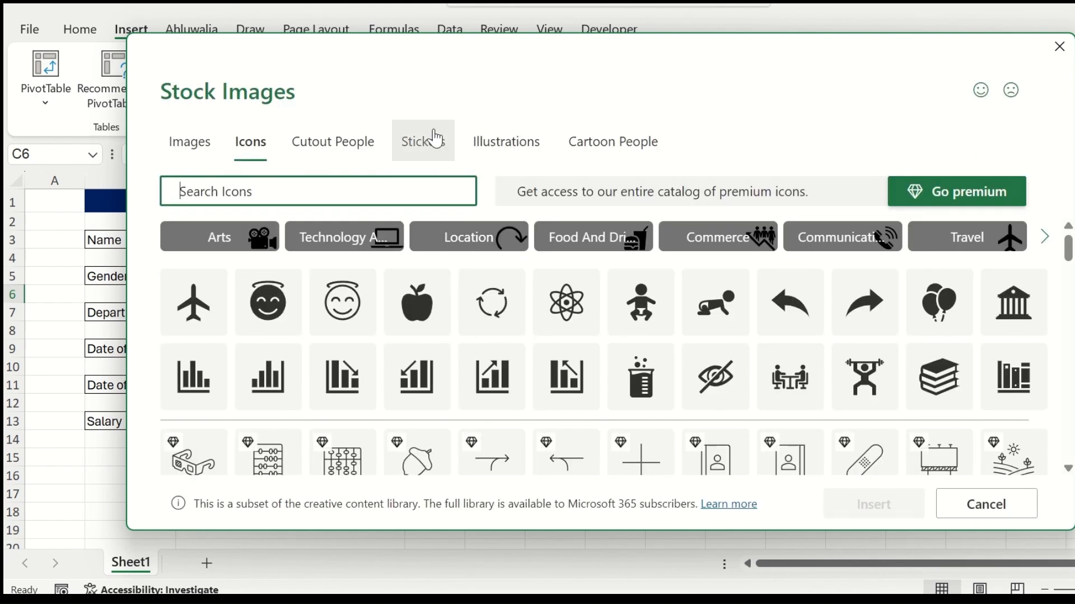
left_click_drag(412, 65, 456, 89)
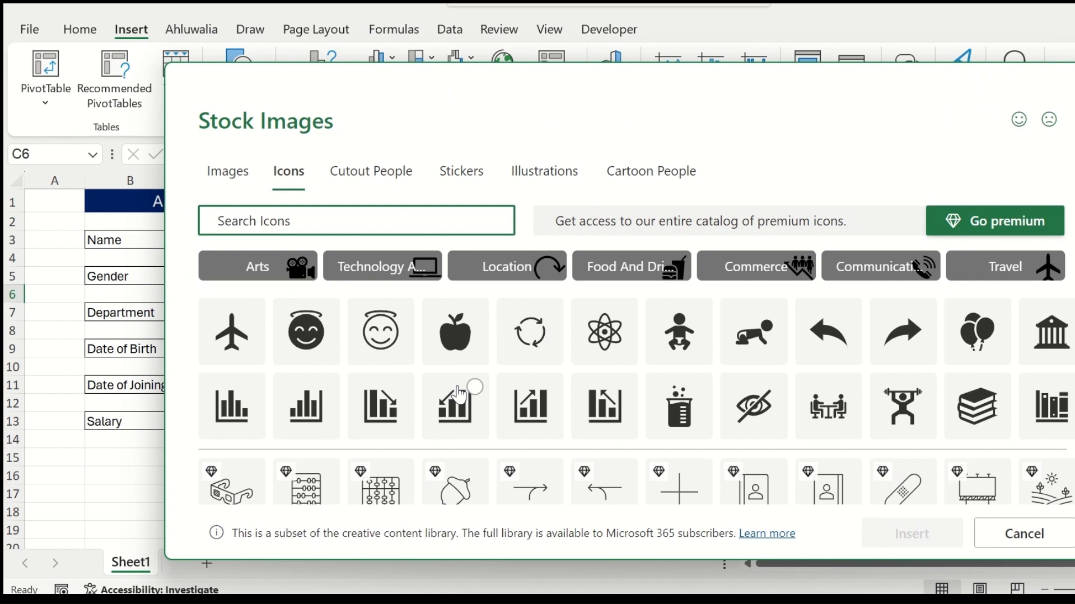
left_click(356, 222)
type("gear")
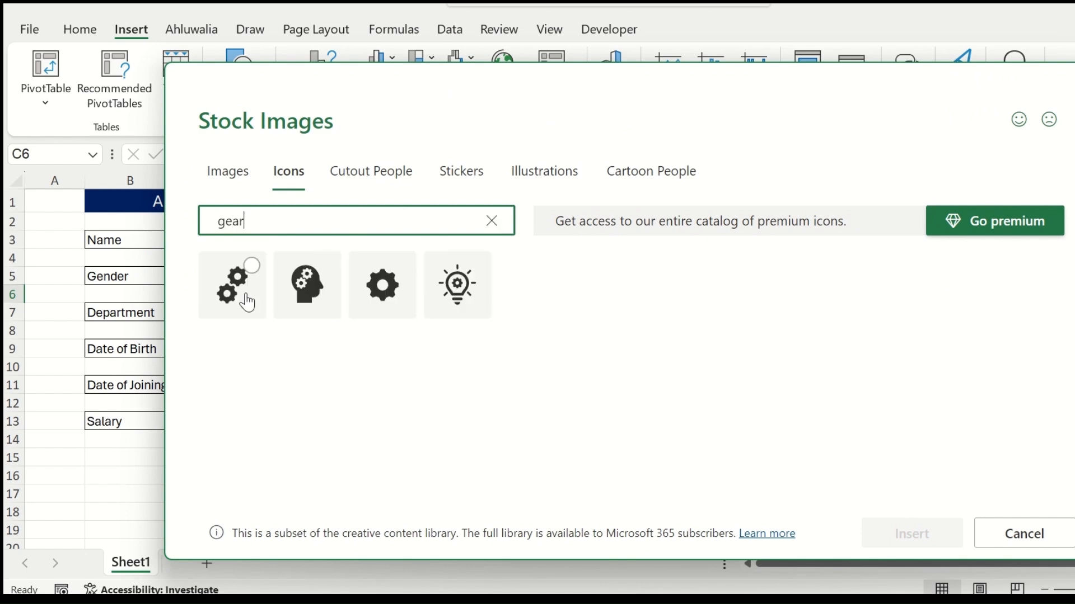
left_click(246, 303)
left_click(929, 534)
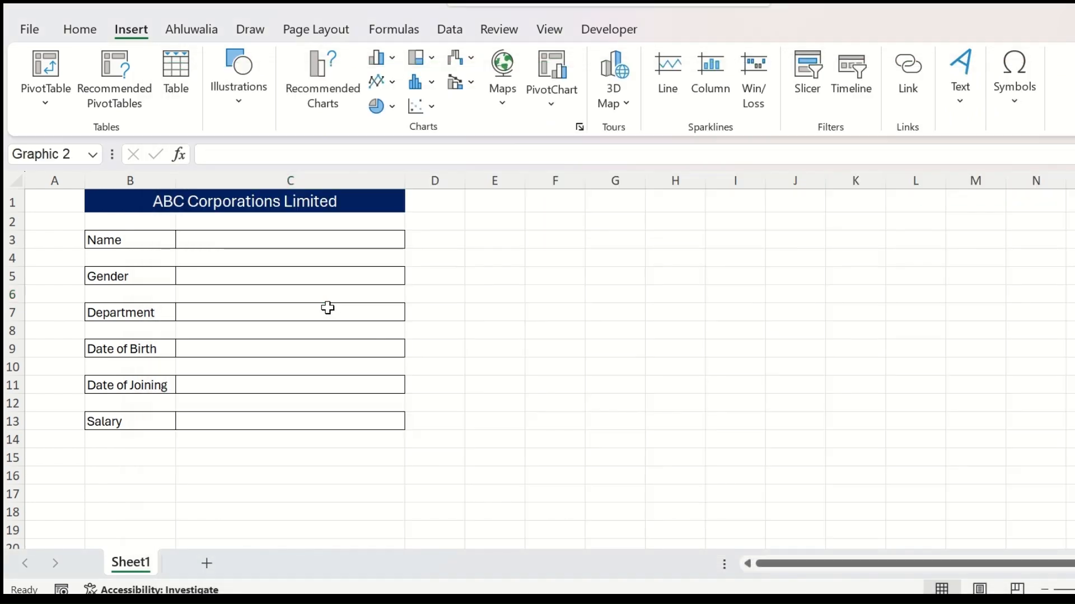
- Increase the height of row 1 to fit the gears icon over the title, and middle-align the title text vertically
left_click_drag(153, 238, 150, 236)
left_click_drag(20, 219, 20, 245)
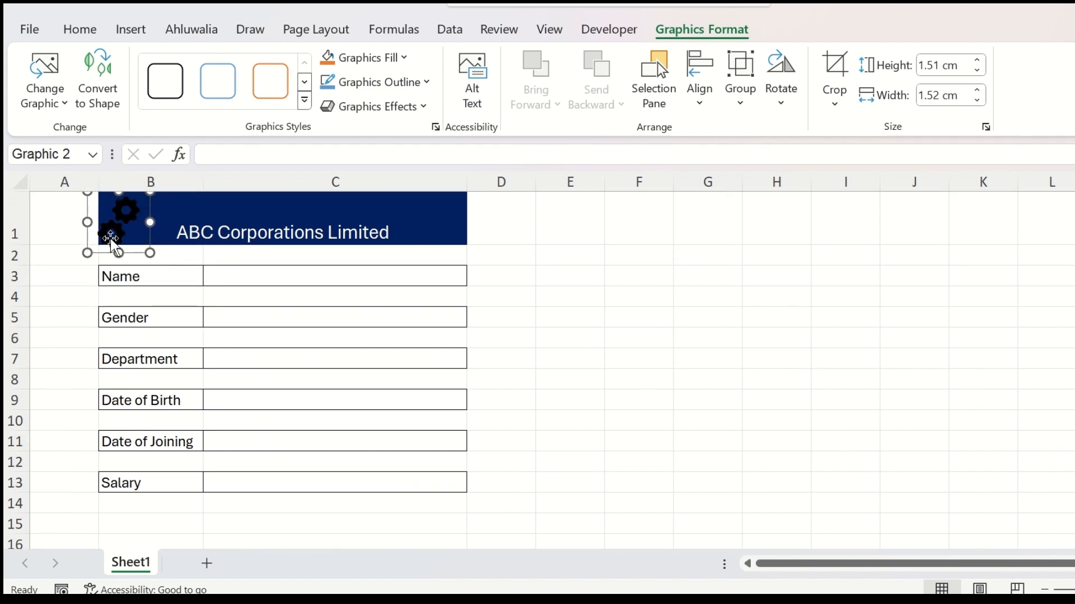
left_click(334, 221)
left_click(367, 65)
- Position the gears icon at the start of the title banner, before the company name, and fill it white
left_click_drag(119, 228, 129, 224)
left_click(271, 95)
left_click(257, 171)
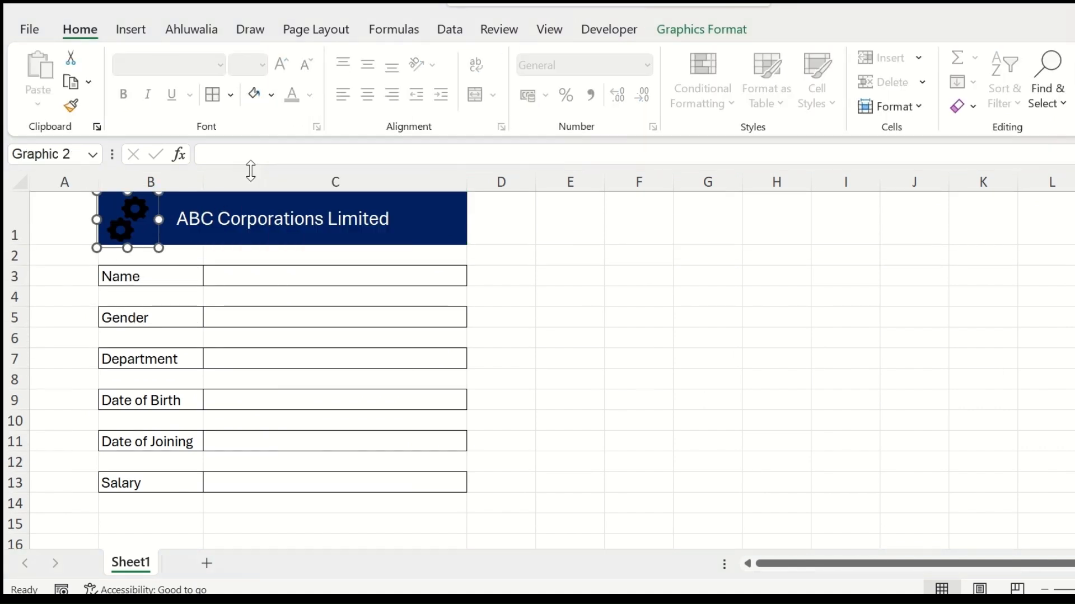
- Fill the label cells B3, B5, B7, B9, B11 and B13 with light pink
left_click(151, 276)
left_click(164, 318, "ctrl")
left_click(170, 359, "ctrl")
left_click(186, 397, "ctrl")
left_click(167, 442, "ctrl")
left_click(168, 482, "ctrl")
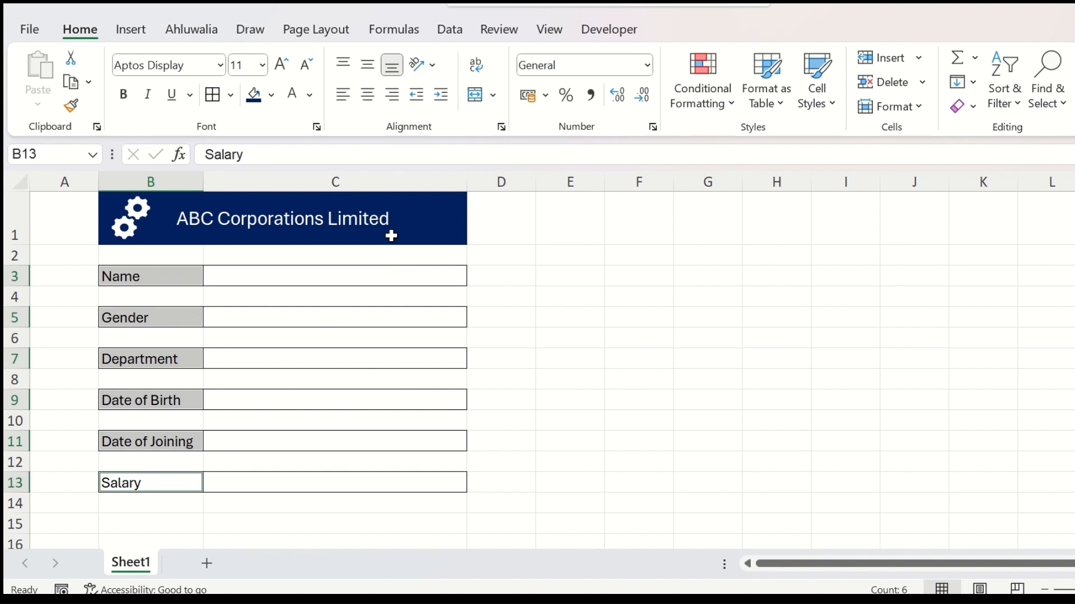
left_click(271, 95)
left_click(379, 150)
left_click(433, 353)
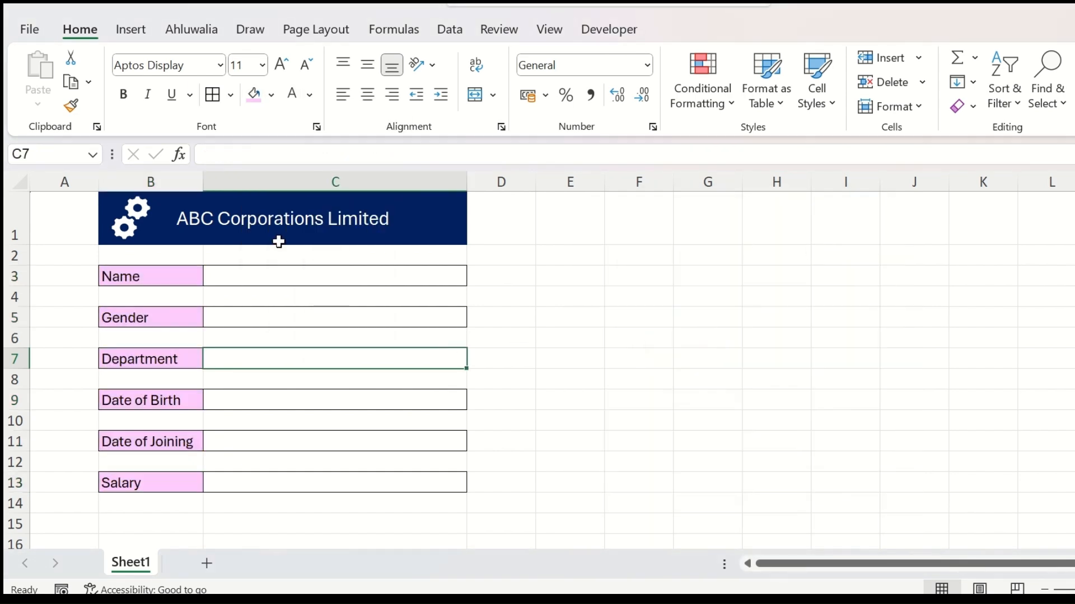
- Fill the entry cells C3, C5, C7, C9, C11 and C13 with light yellow
left_click(342, 275)
left_click(314, 317, "ctrl")
left_click(336, 358, "ctrl")
left_click(341, 400, "ctrl")
left_click(343, 441, "ctrl")
left_click(347, 482, "ctrl")
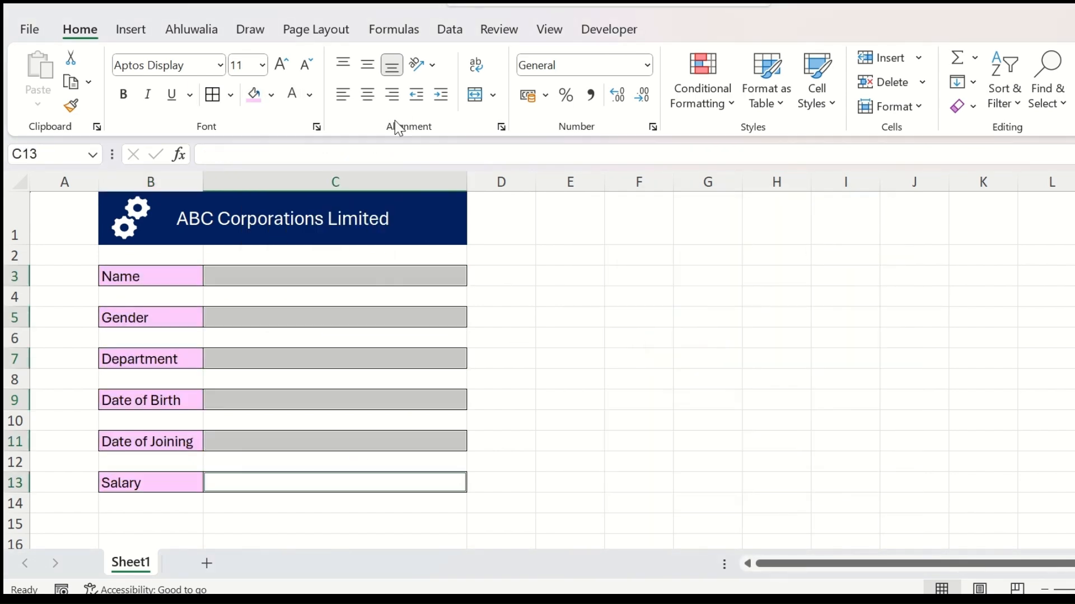
left_click(270, 95)
left_click(366, 168)
left_click(501, 400)
- Reduce the height of spacer rows 4 and 6, and increase field rows 3, 5, 7, 9, 11 and 13 to one equal height
left_click_drag(23, 306, 51, 297)
left_click_drag(24, 338, 40, 326)
left_click(18, 276)
left_click(16, 308, "ctrl")
left_click(15, 336, "ctrl")
left_click(15, 378, "ctrl")
left_click(15, 420, "ctrl")
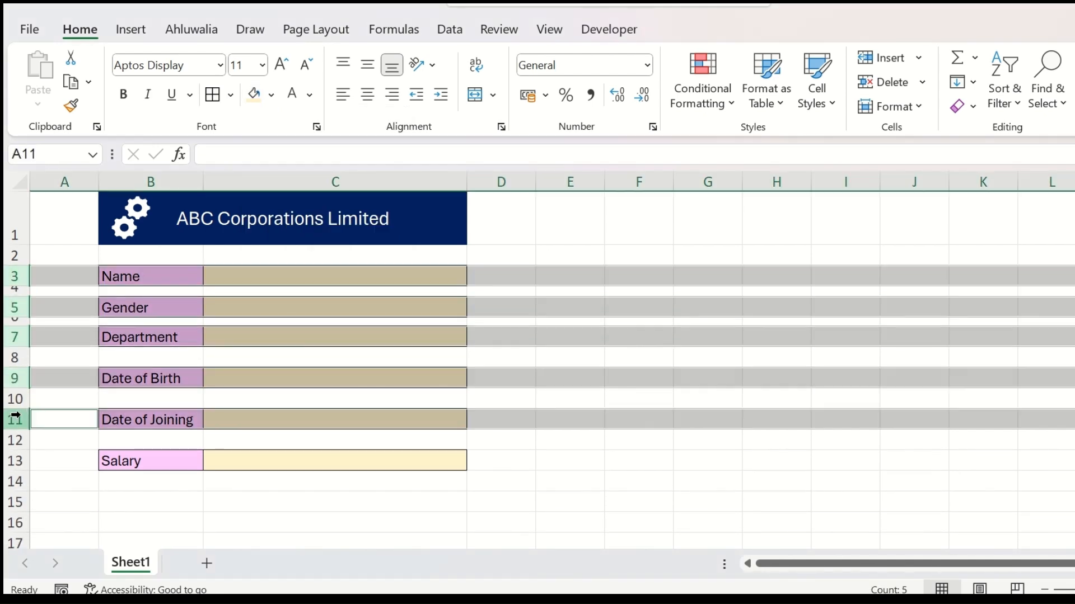
left_click(18, 460, "ctrl")
mouse_move(24, 449)
left_mouse_down()
mouse_move(21, 439)
mouse_move(22, 459)
left_mouse_up()
left_click(139, 358)
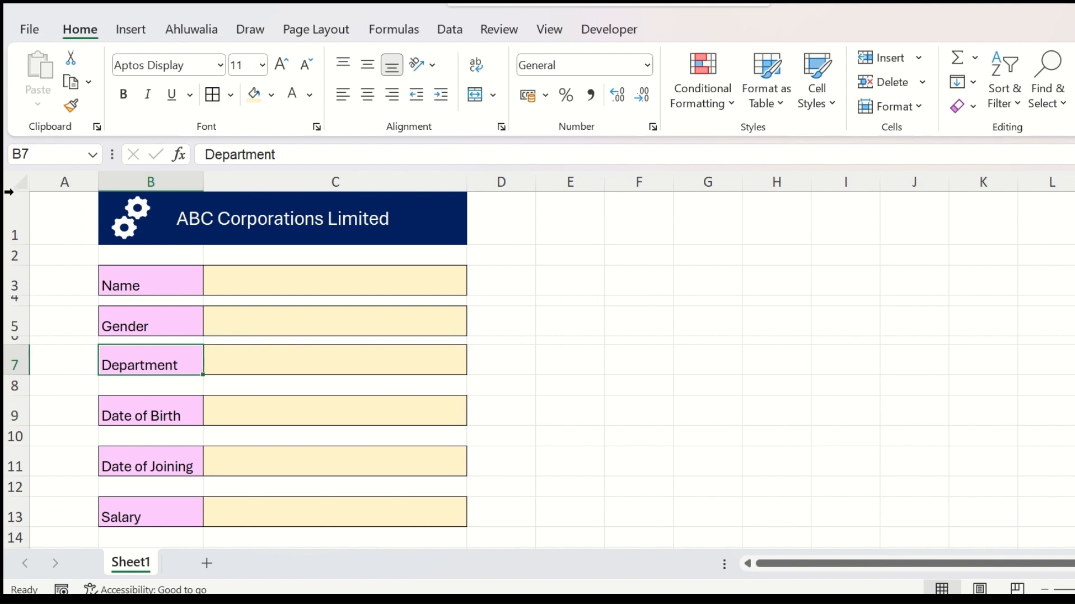
- Middle-align all cells on the sheet vertically and reduce the height of spacer rows 2, 8, 10 and 12
left_click(18, 182)
left_click_drag(23, 390, 29, 379)
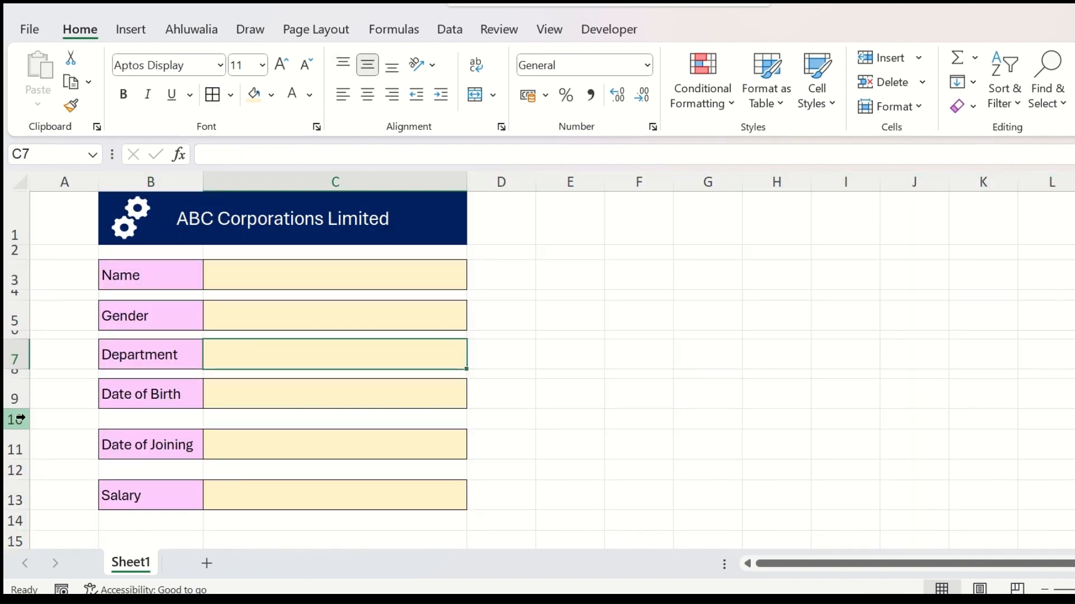
left_click_drag(24, 429, 33, 416)
left_click_drag(23, 467, 41, 452)
- Hide the worksheet's gridlines
left_click(334, 274)
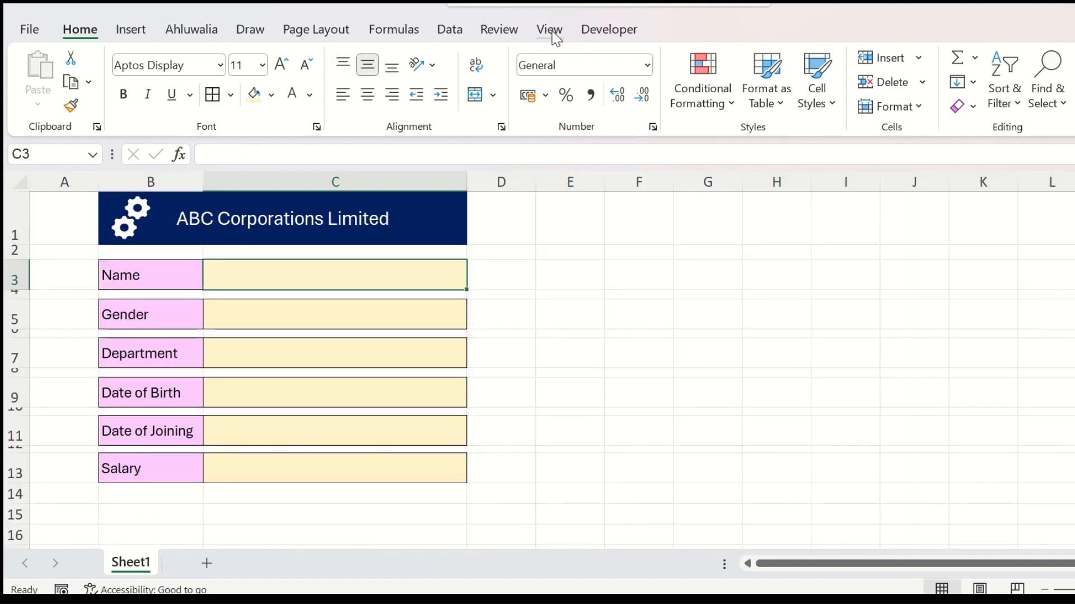
left_click(549, 30)
left_click(257, 84)
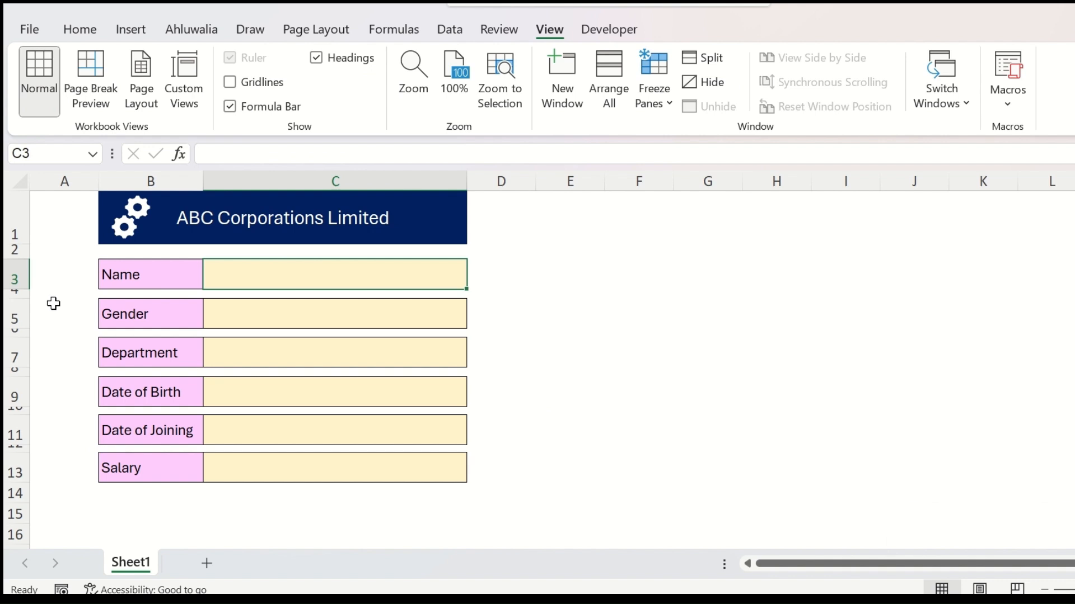
- Fill the form background around the fields in A1:D15 with a darker theme blue, leaving the label and entry cells untouched
left_click_drag(62, 224, 82, 504)
left_click_drag(106, 249, 511, 247, "ctrl")
left_click_drag(114, 288, 501, 288, "ctrl")
left_click_drag(151, 327, 501, 327, "ctrl")
left_click_drag(151, 366, 501, 366, "ctrl")
left_click_drag(151, 404, 501, 404, "ctrl")
left_click_drag(151, 443, 501, 443, "ctrl")
left_click_drag(151, 487, 513, 507, "ctrl")
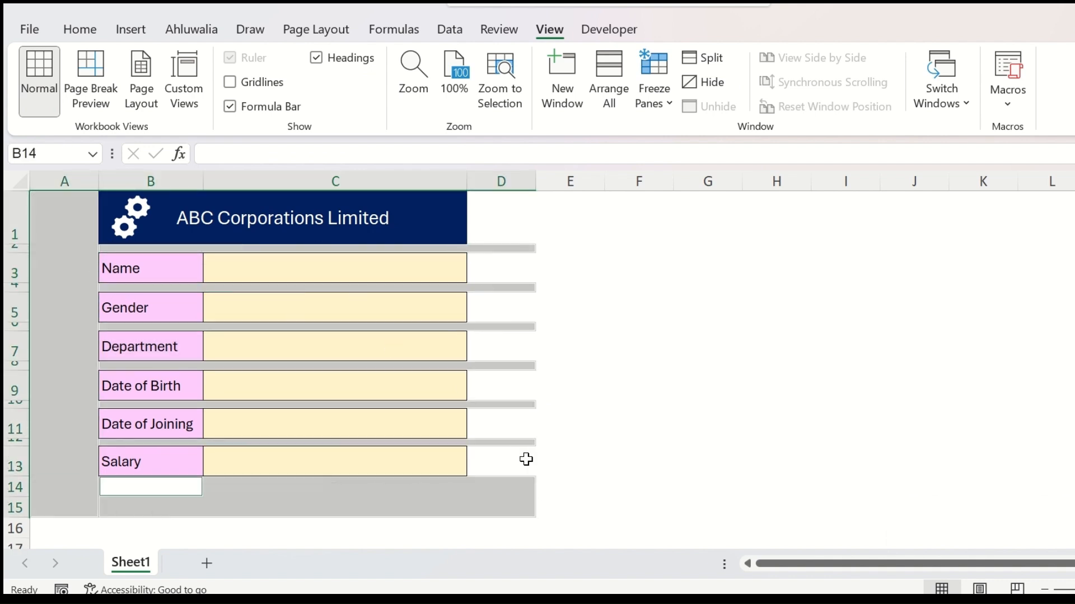
left_click_drag(512, 205, 494, 506, "ctrl")
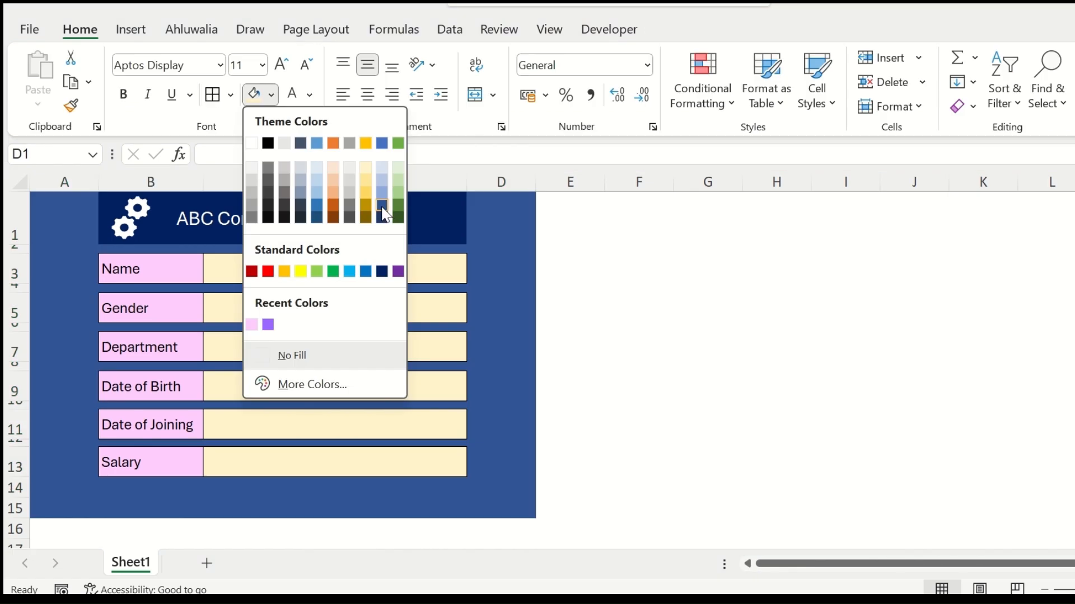
left_click(385, 215)
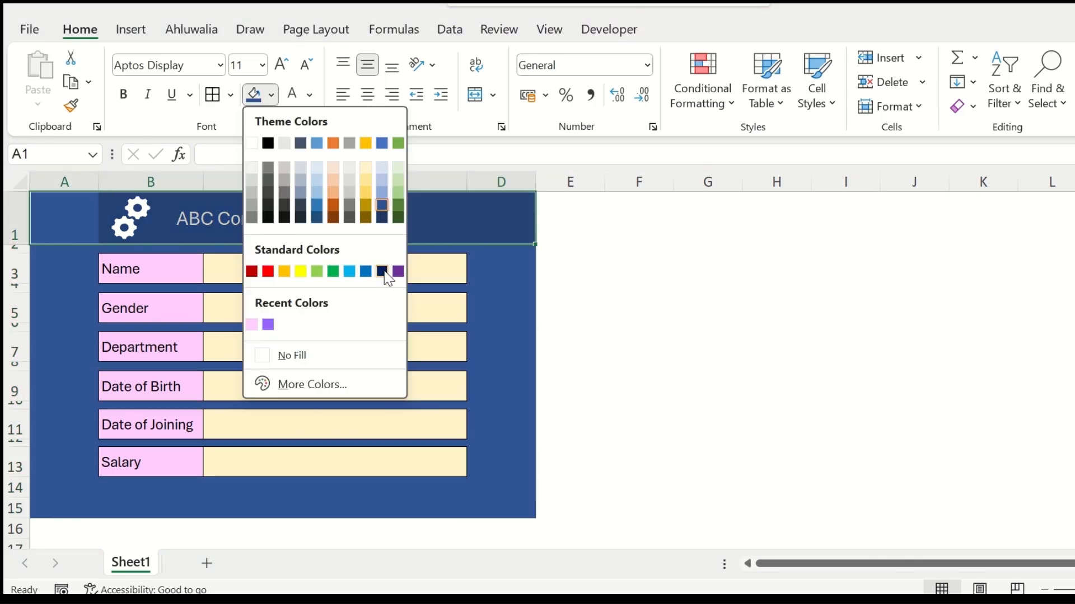
- Fill the header band A1:D1 with the standard dark blue and increase the height of row 15
left_click(382, 271)
left_click(635, 341)
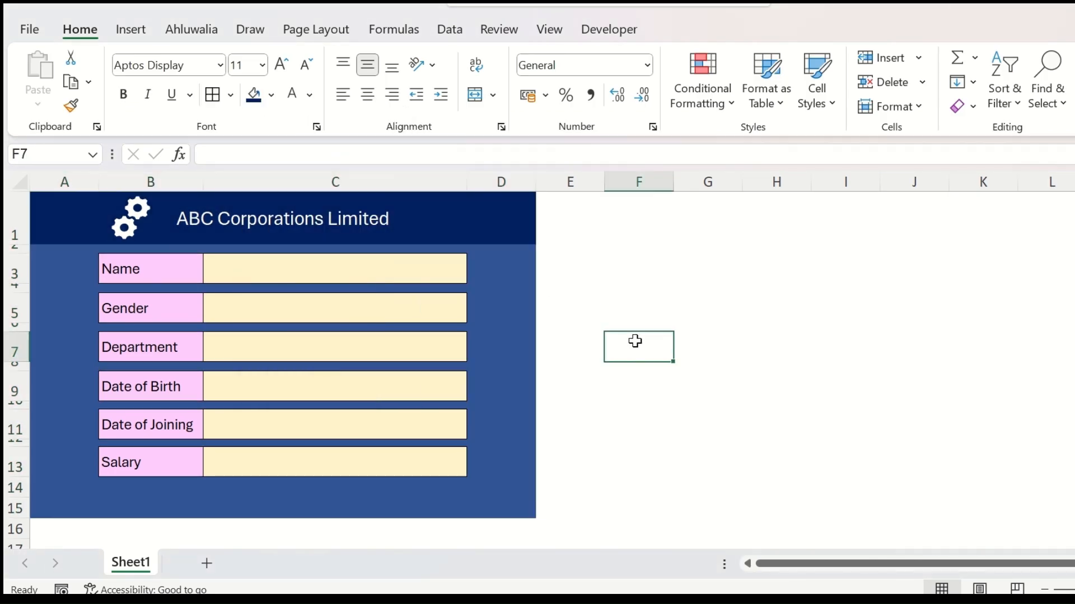
left_click_drag(8, 519, 9, 536)
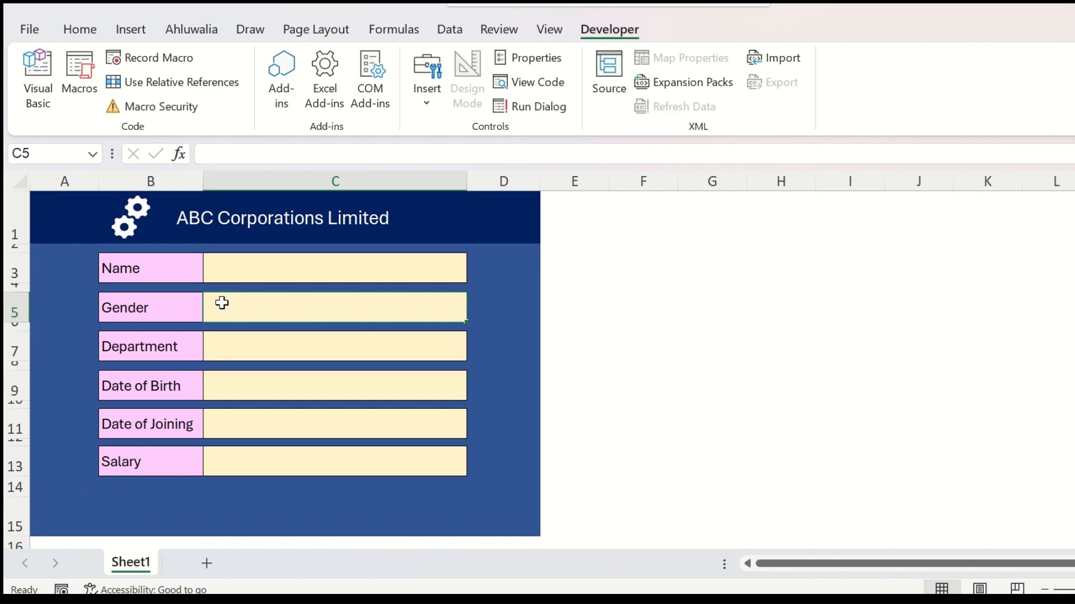
- Insert a check box form control in Gender cell C5 and place a copy of it beside the first
left_click(429, 98)
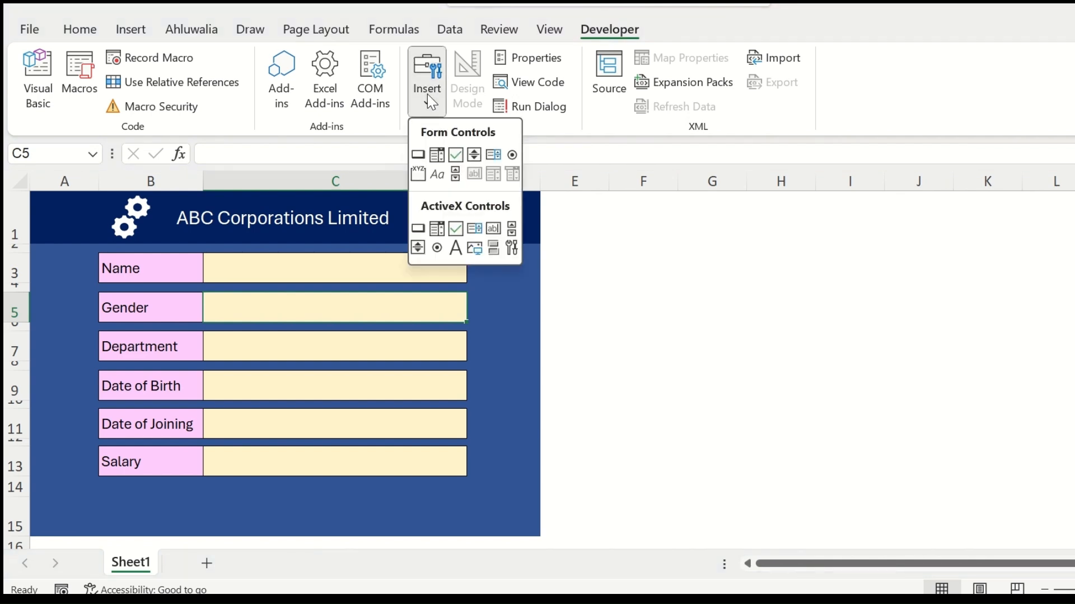
left_click(457, 156)
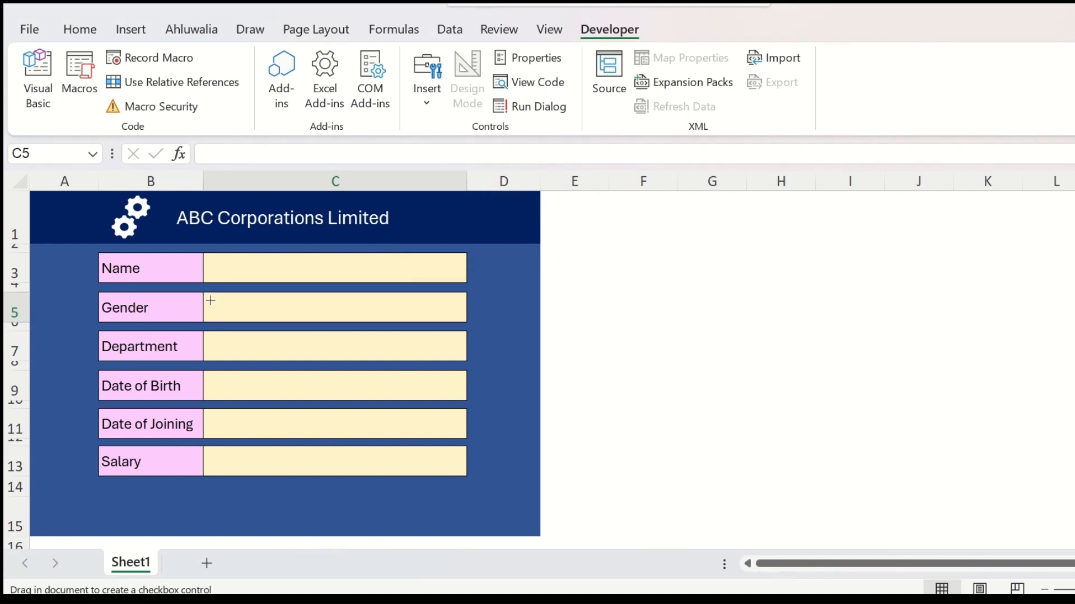
mouse_move(208, 301)
left_mouse_down()
mouse_move(302, 314)
mouse_move(305, 324)
left_mouse_up()
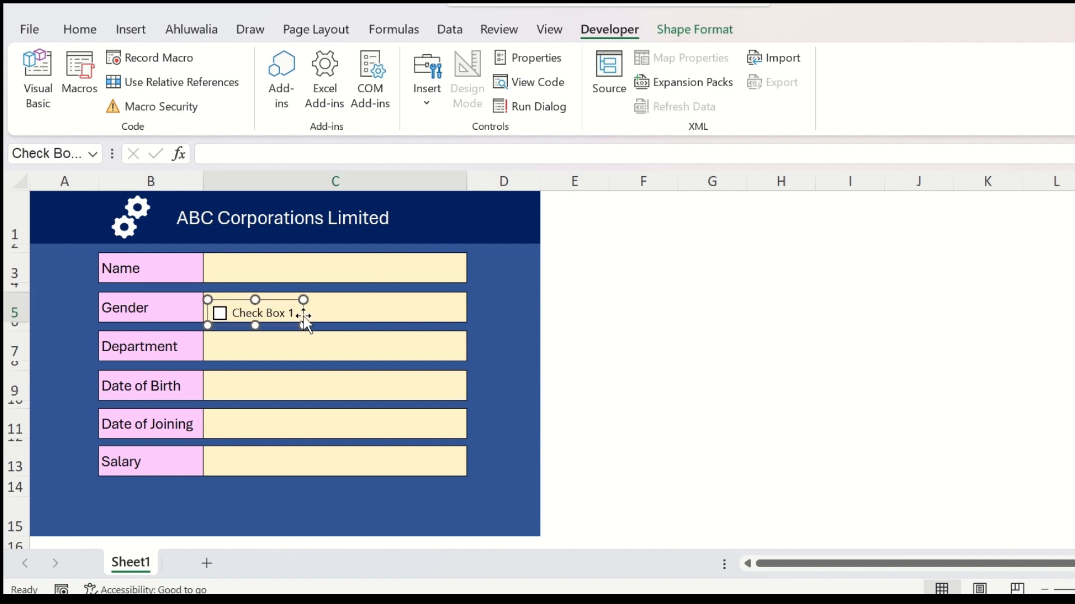
left_click_drag(241, 303, 404, 294)
- Change the caption of the first Gender check box to "Male"
right_click(236, 307)
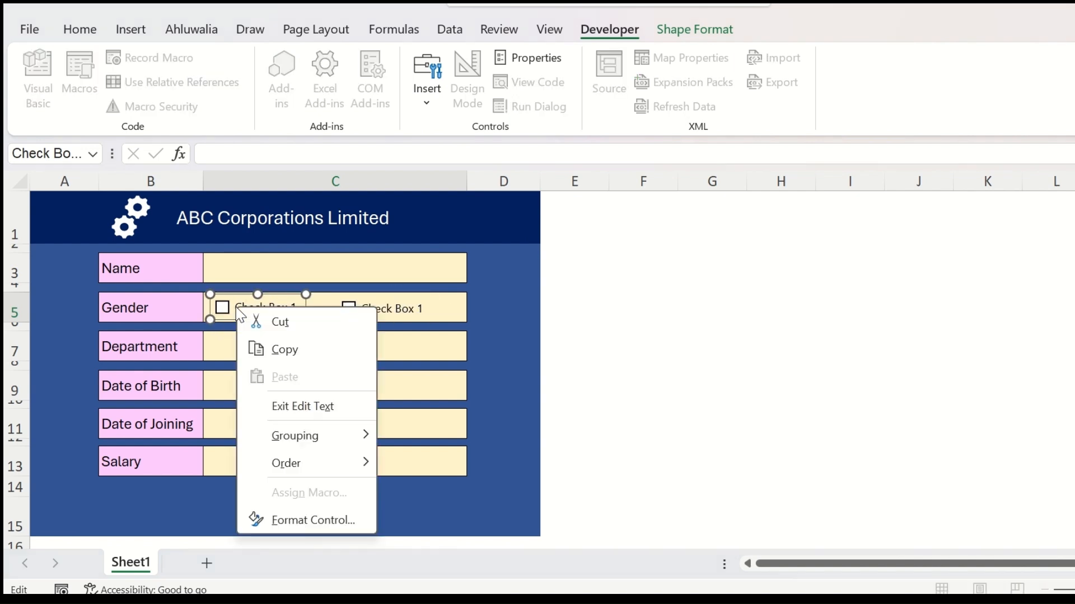
key("Escape")
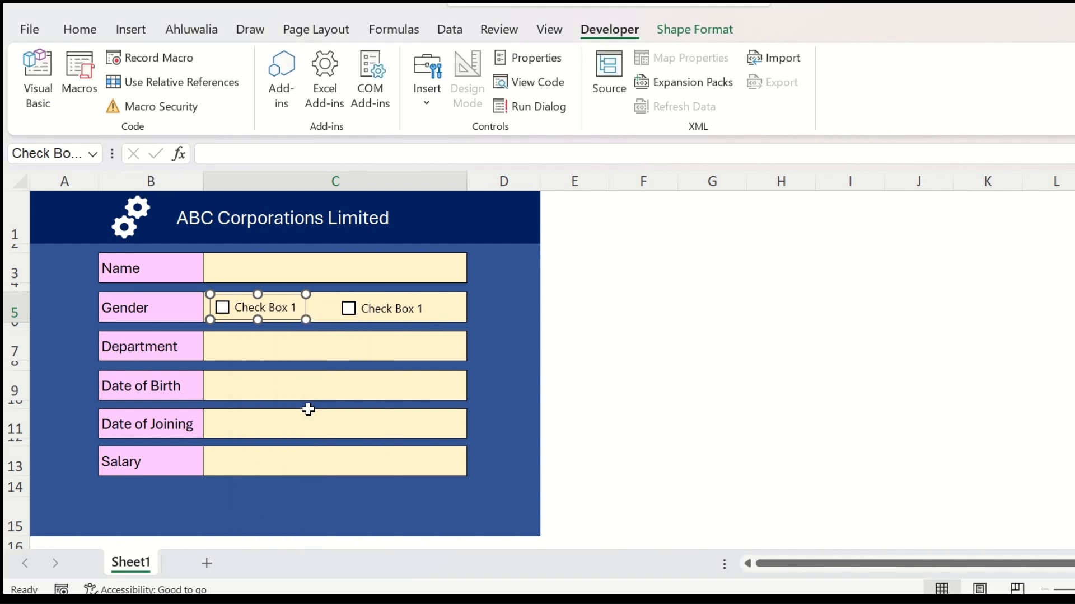
type("Male")
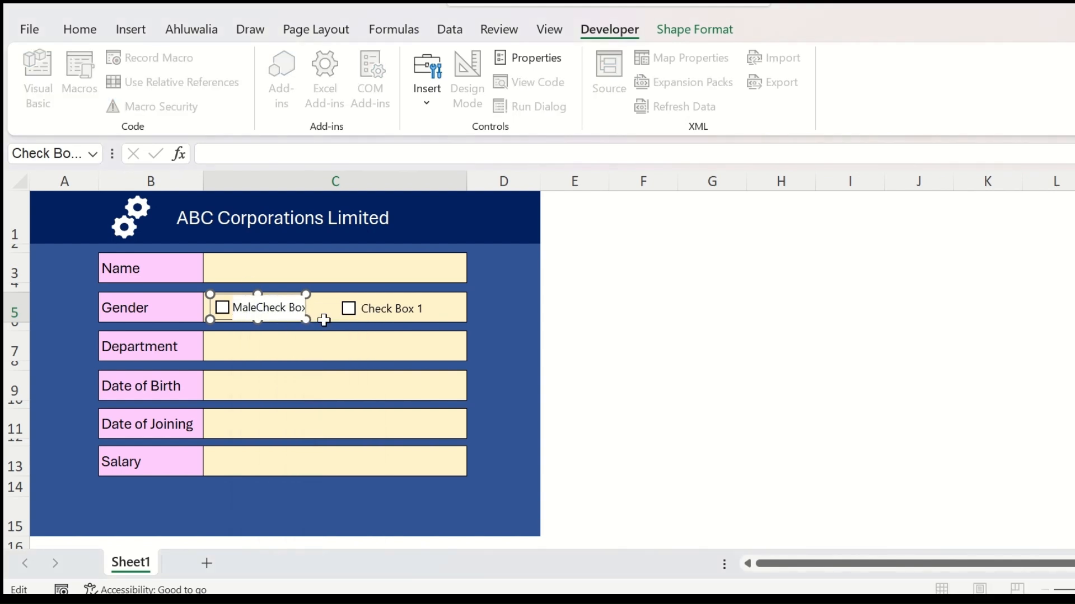
key("Delete")
key("Delete")
key("Delete")
key("Delete")
key("Delete")
key("Delete")
key("Delete")
key("Delete")
key("Delete")
- Change the caption of the second Gender check box to "Female"
left_click(374, 307)
left_click(376, 307)
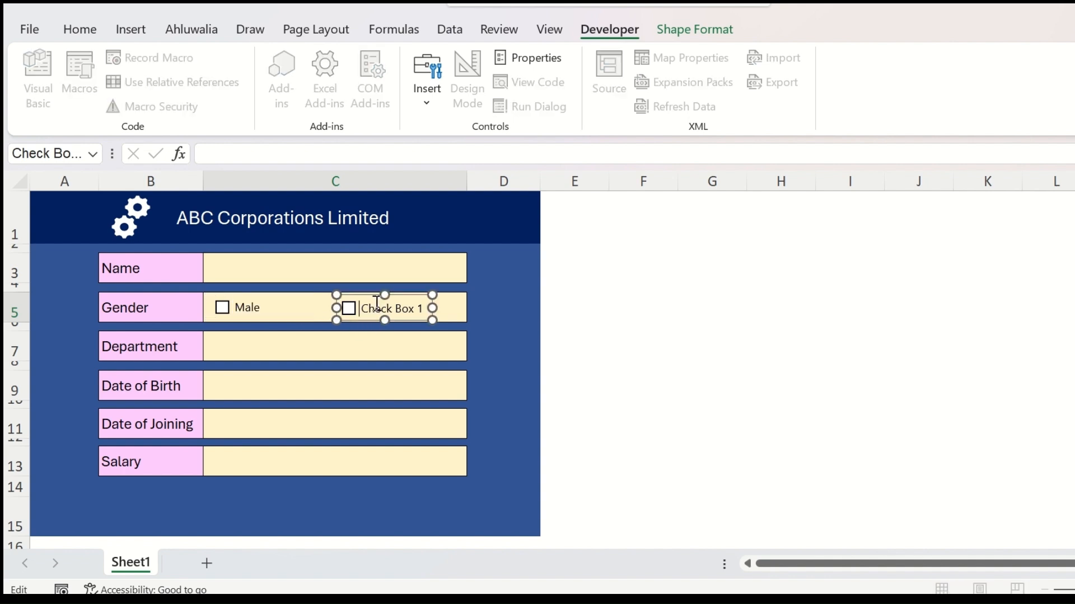
key("shift+End")
type("F")
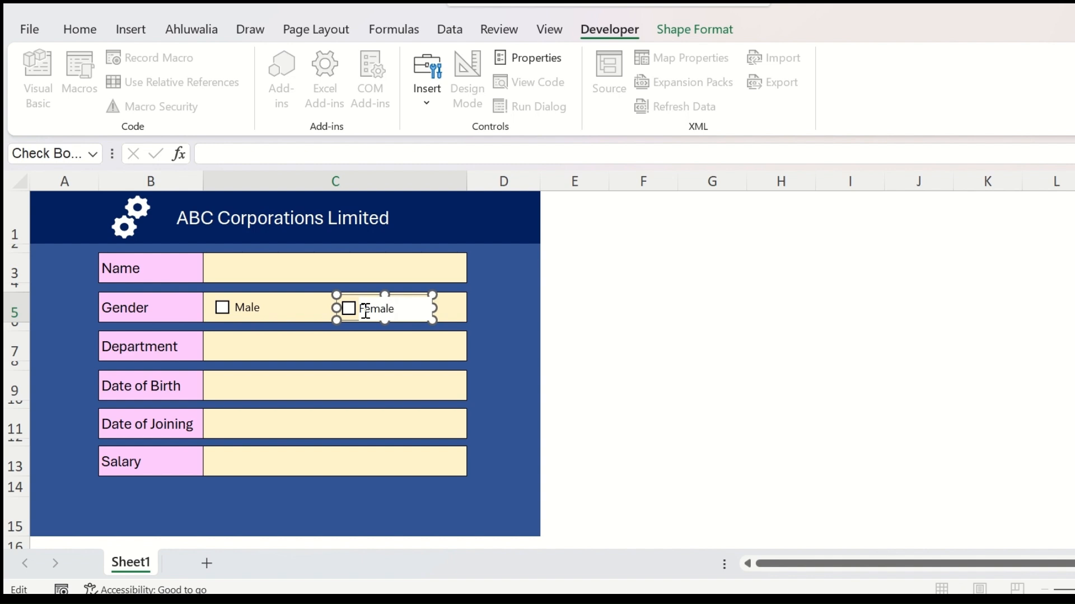
left_click(669, 378)
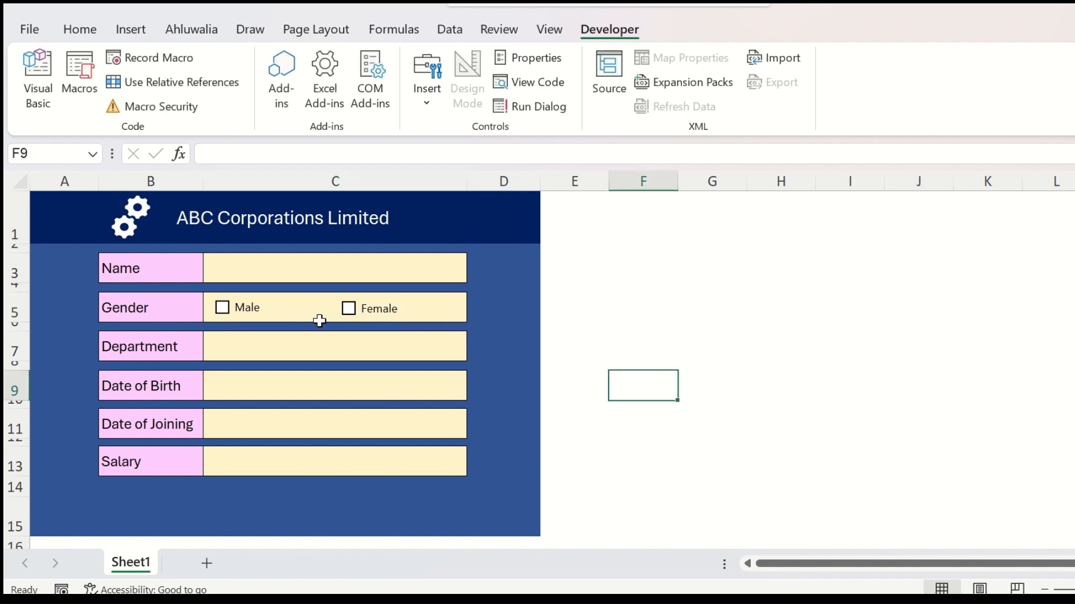
- Link the Male check box to cell $F$5 through its control formatting
right_click(252, 313)
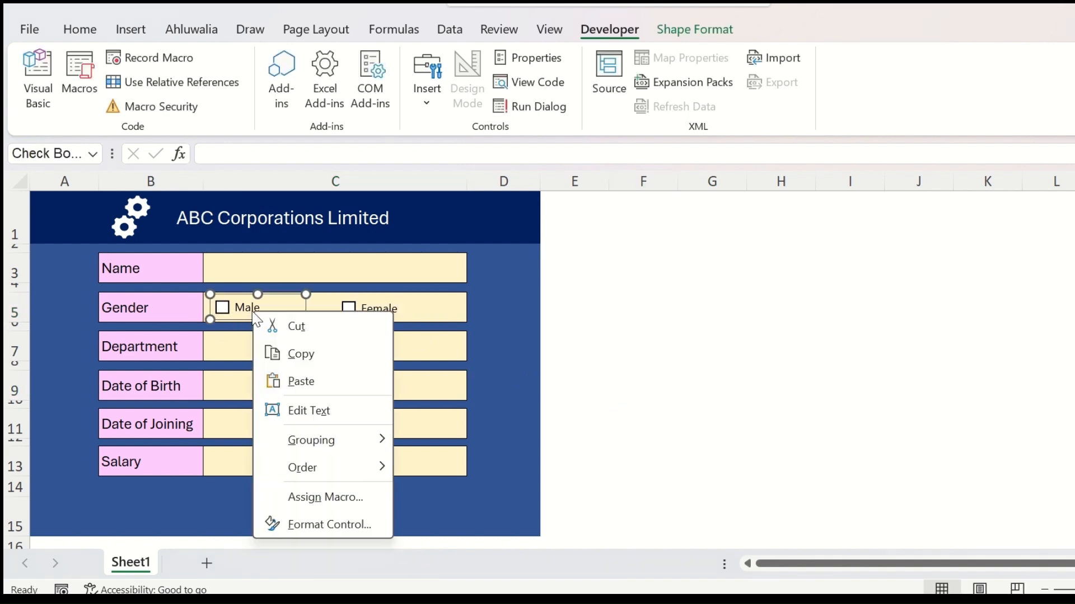
left_click(349, 528)
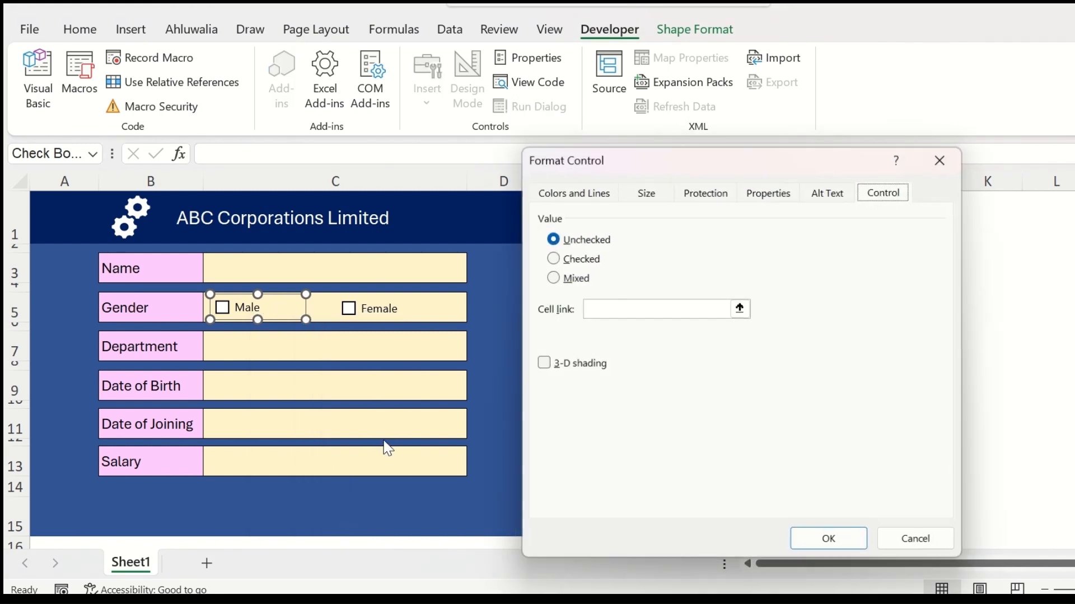
left_click(740, 309)
left_click(635, 303)
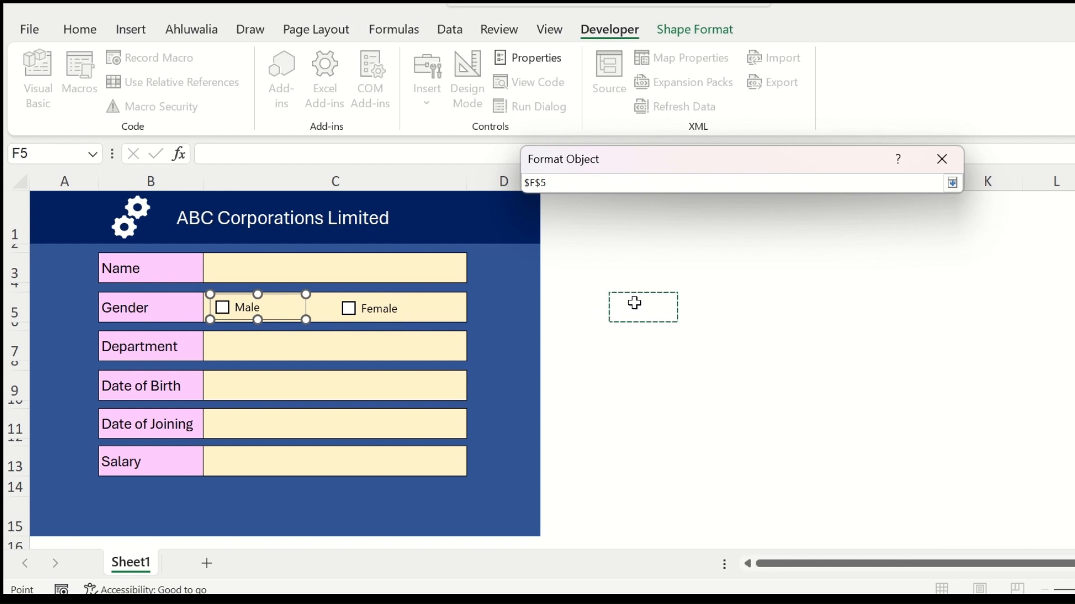
key("Return")
key("Return")
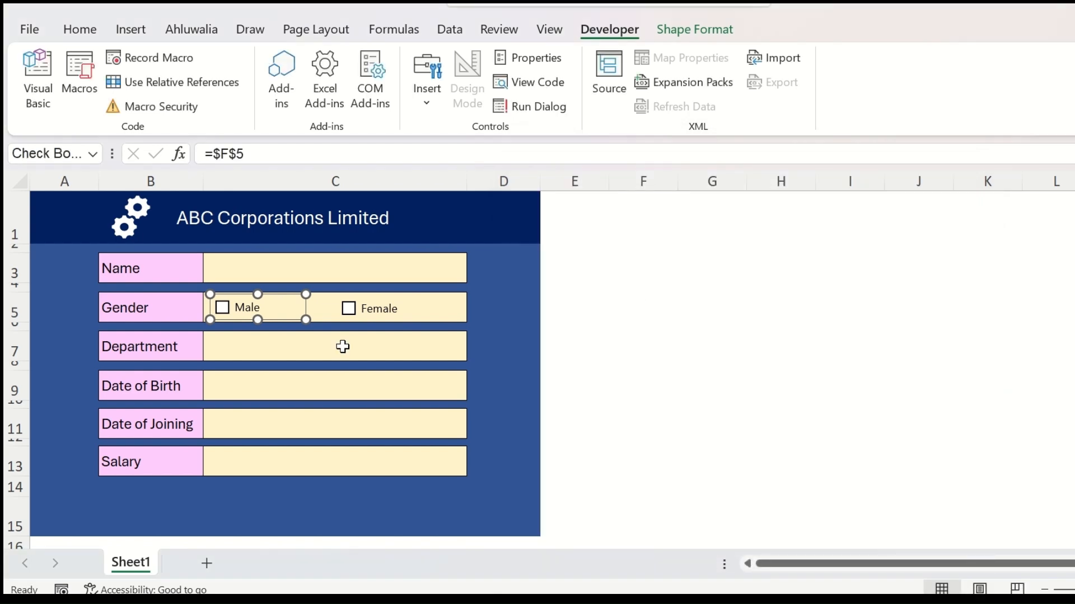
- Test the Male check box by ticking and unticking it while checking its linked cell F5
left_click(234, 356)
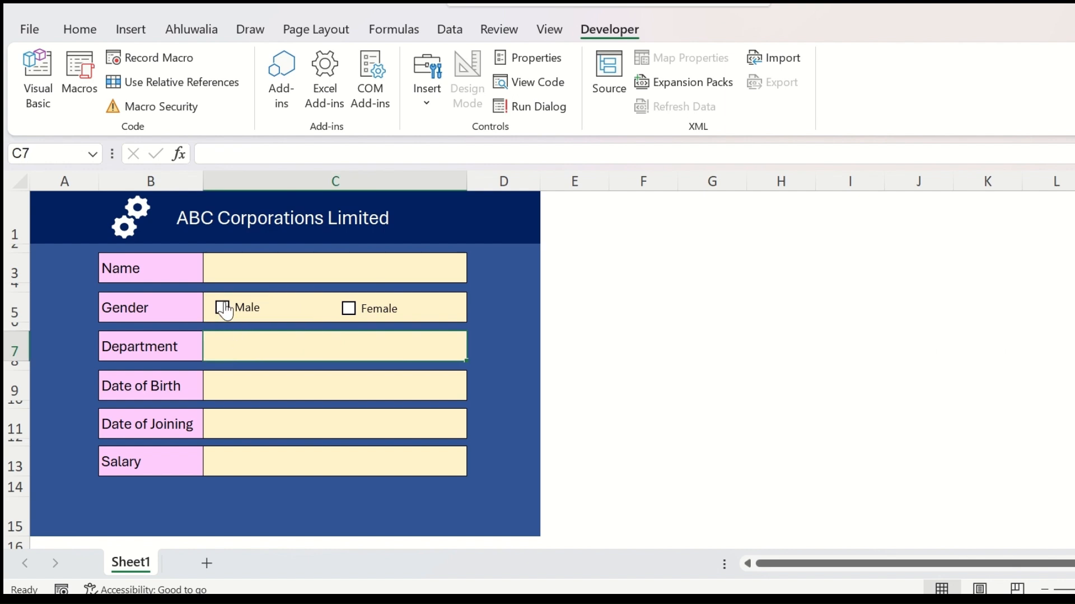
left_click(223, 309)
left_click(216, 307)
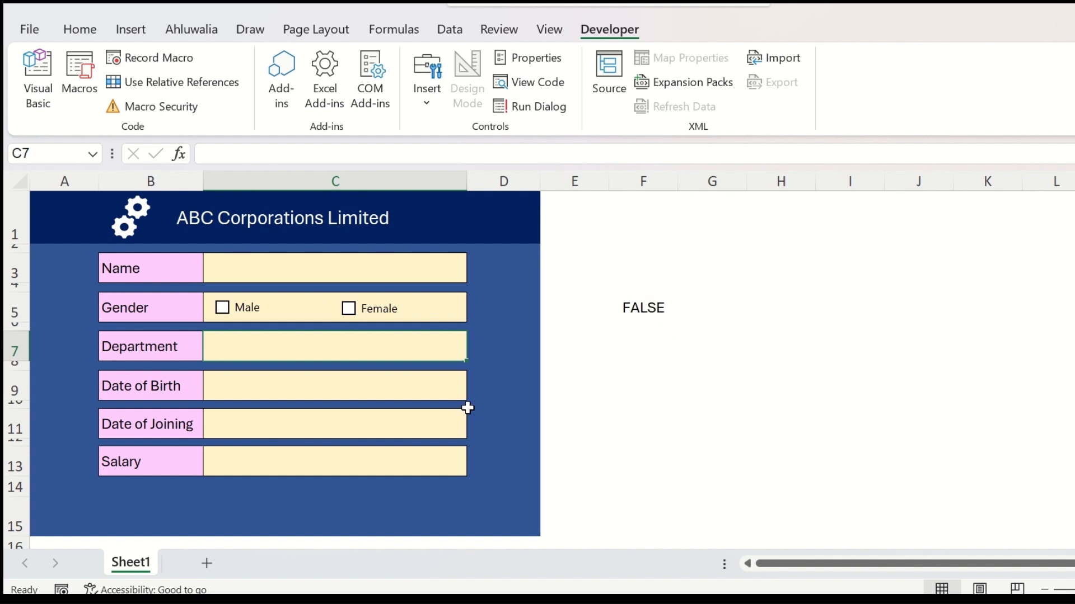
- Link the Female check box to cell $H$5 through its control formatting
right_click(383, 313)
left_click(448, 526)
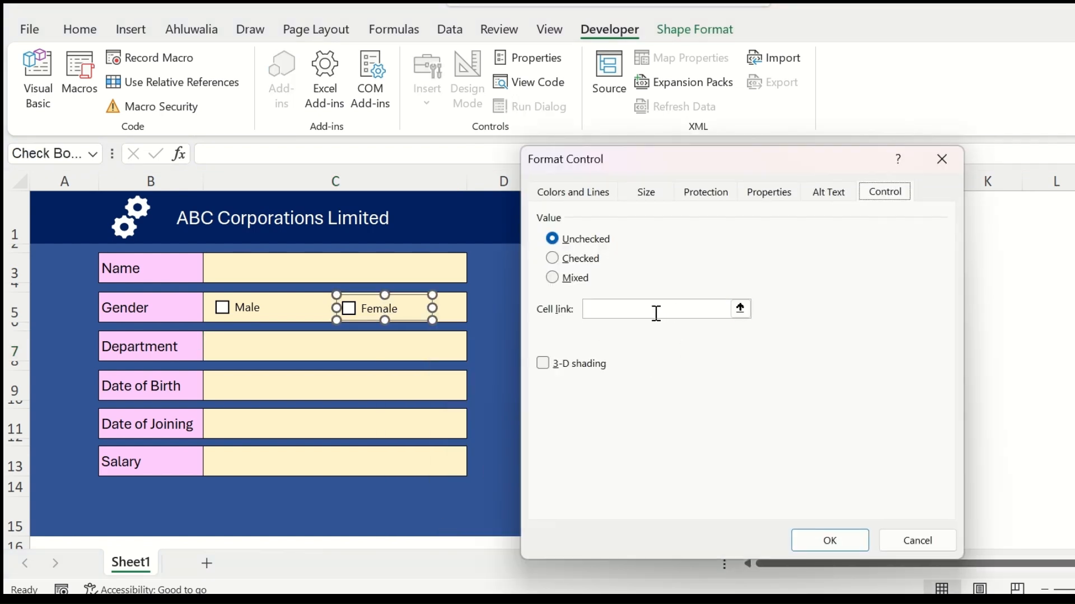
left_click(740, 308)
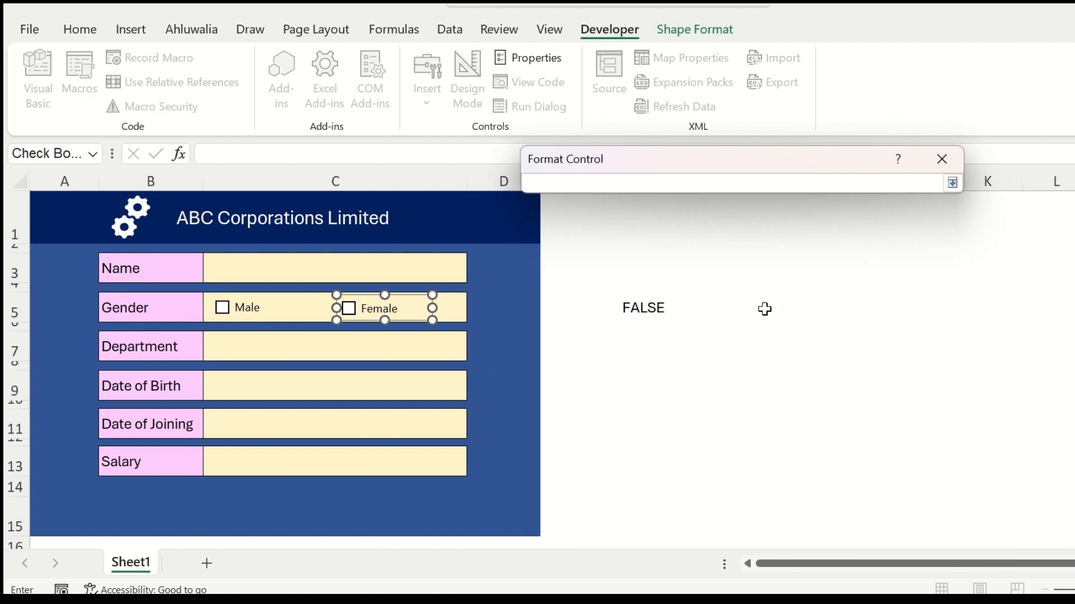
left_click(759, 304)
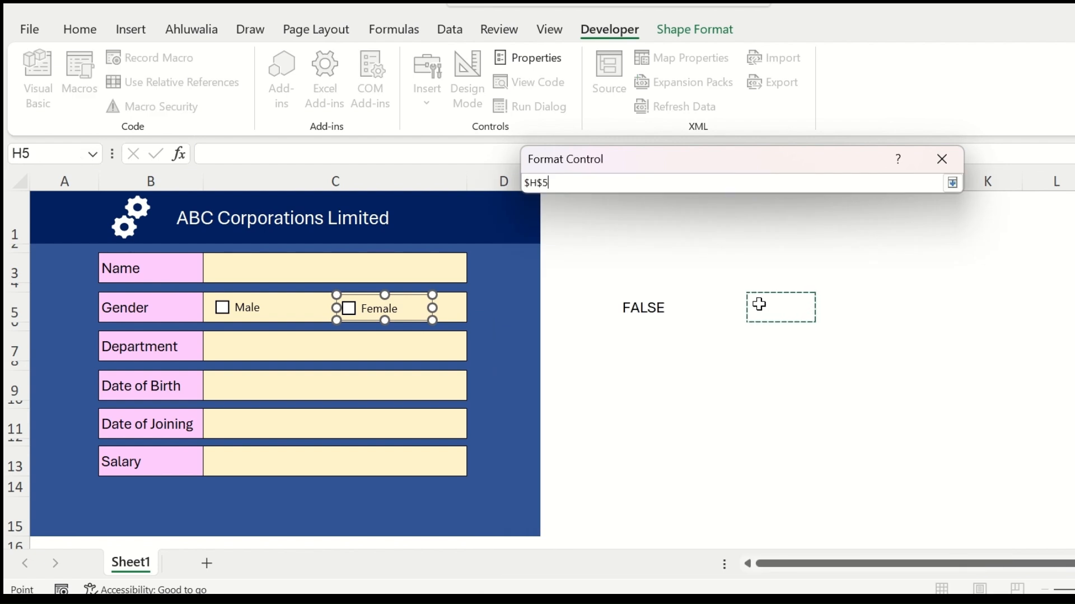
left_click(952, 183)
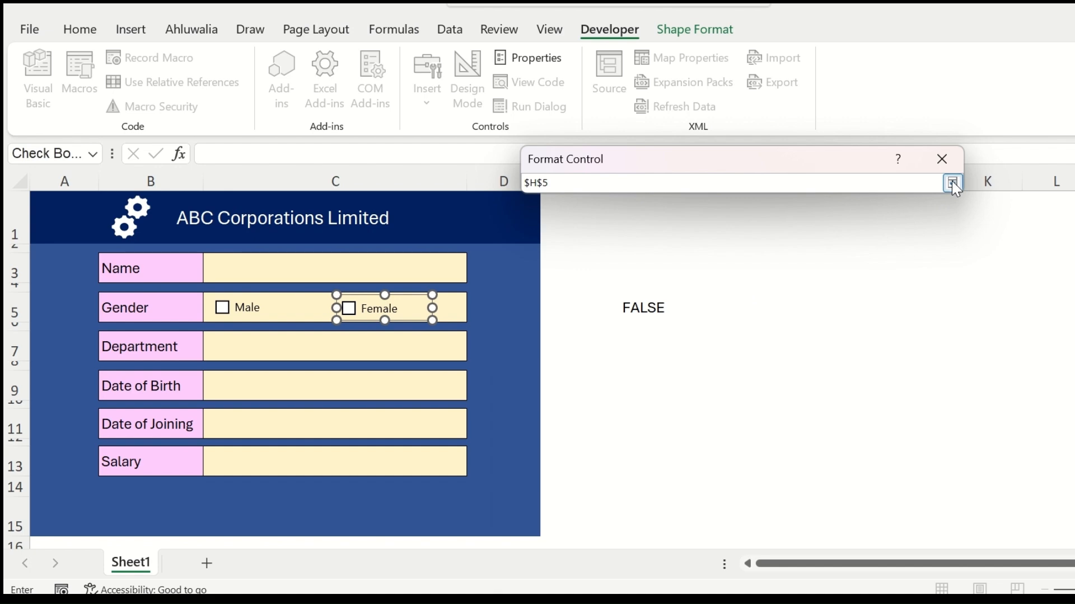
left_click(819, 539)
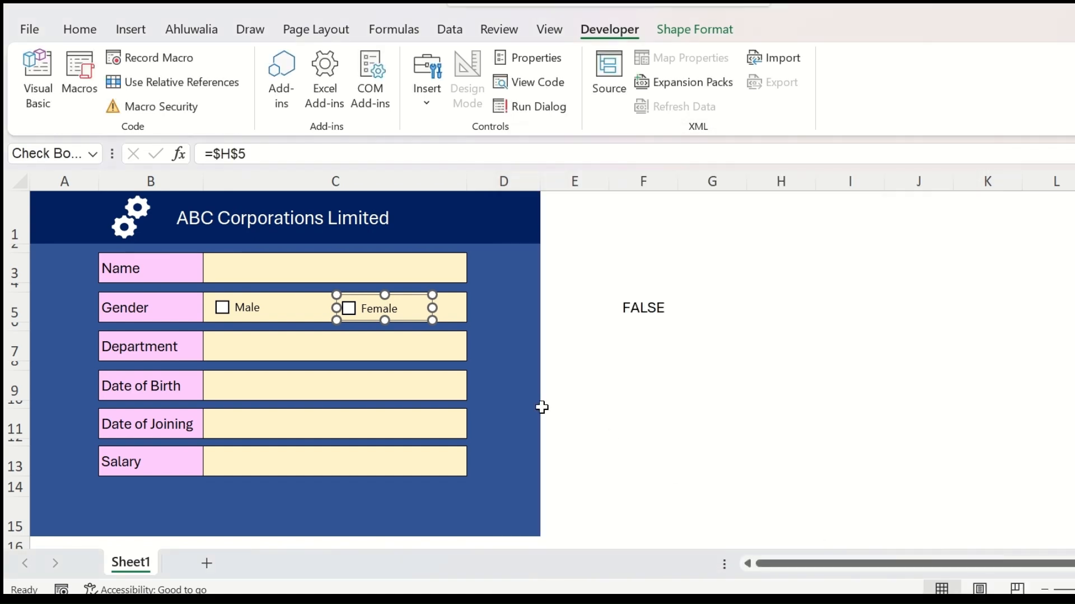
left_click(594, 417)
- Test the Gender check boxes by ticking and unticking Male and ticking Female, checking the linked cells F5 and G5
left_click(359, 315)
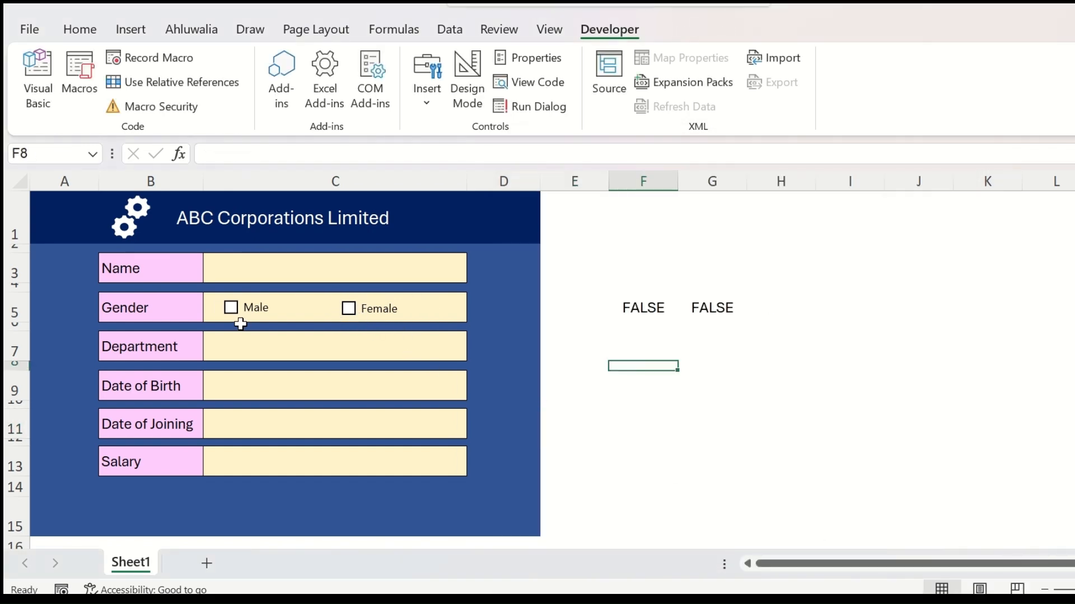
left_click(231, 308)
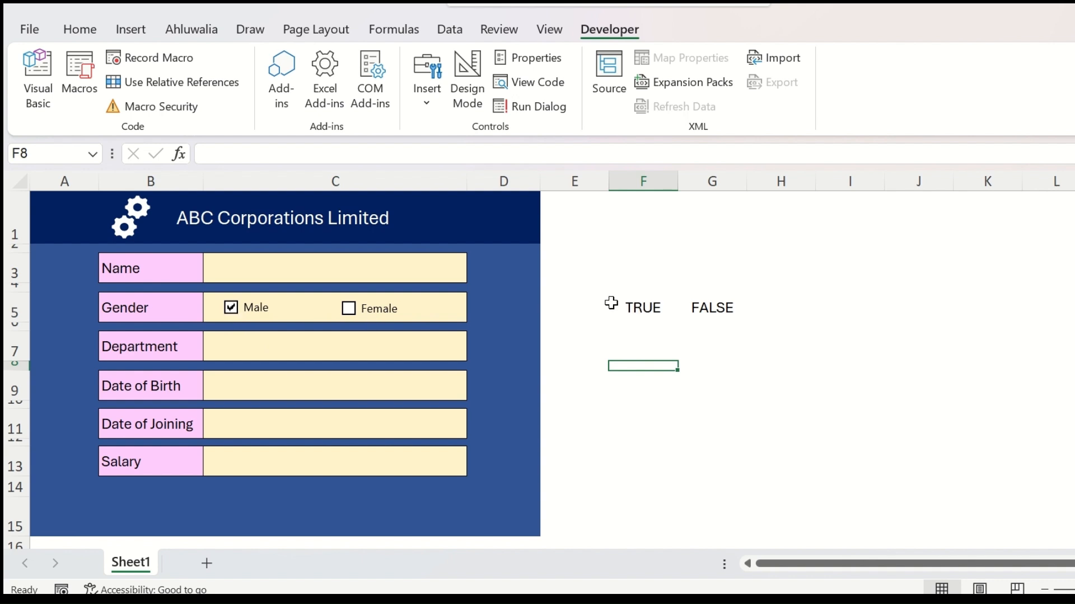
left_click(661, 318)
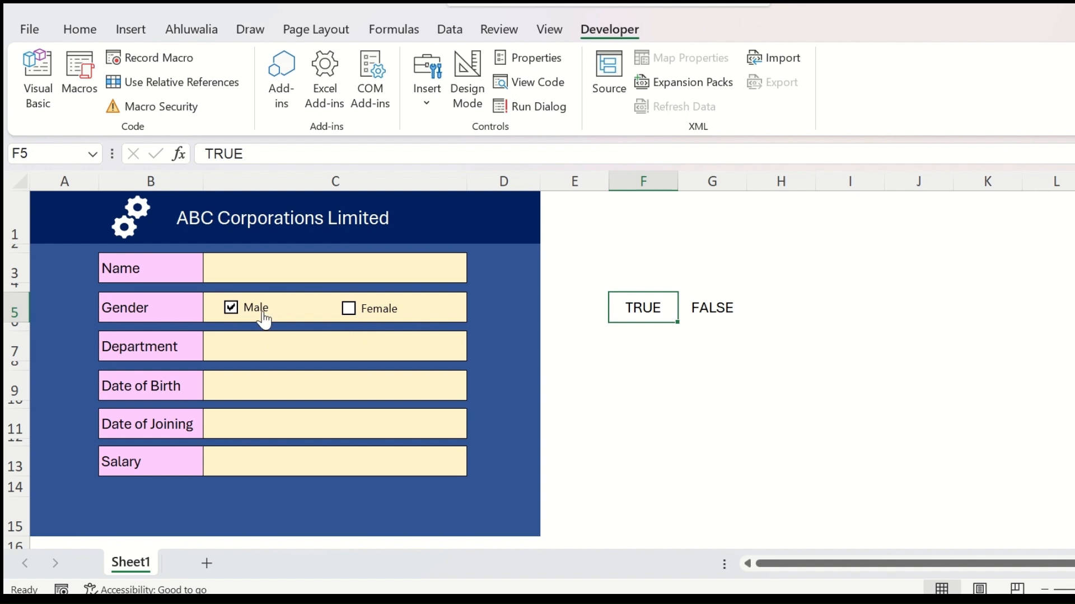
left_click(241, 311)
left_click(352, 317)
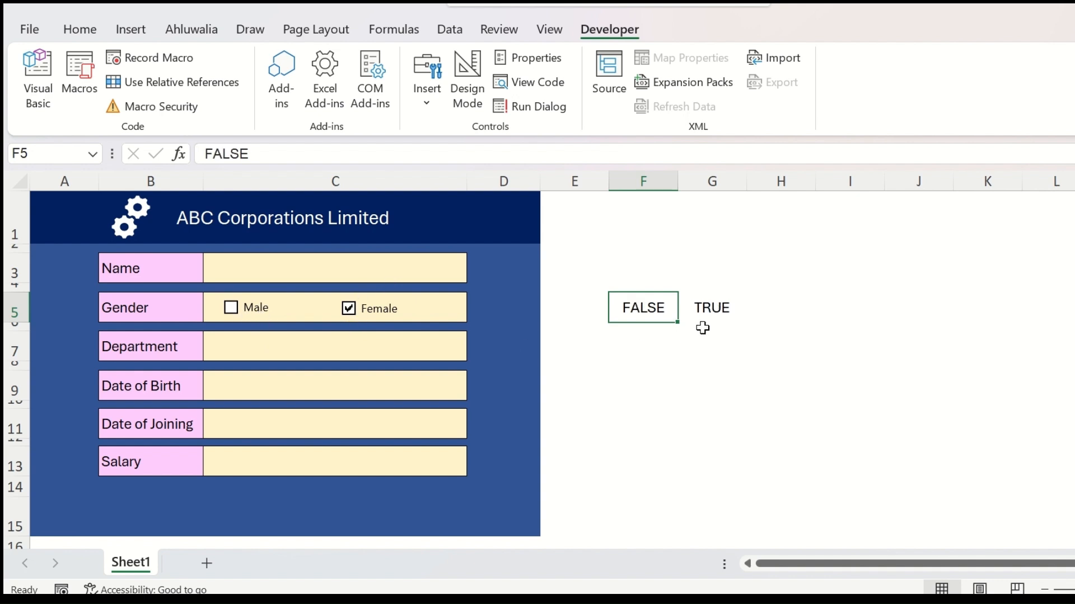
left_click(733, 319)
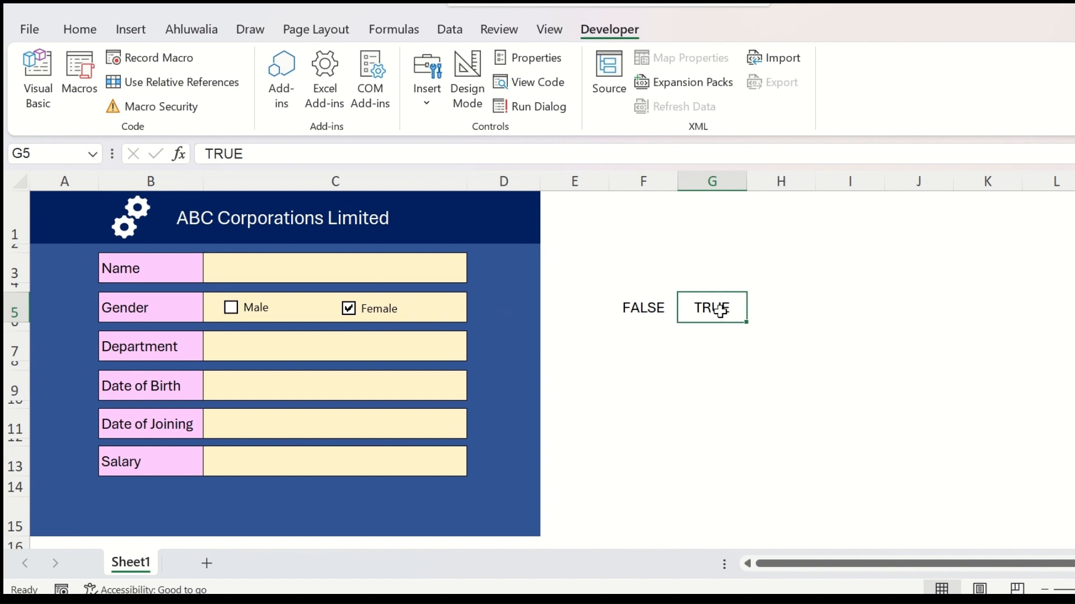
- Apply borders around every cell in B18:B24 below the form for a department list
left_click(269, 356)
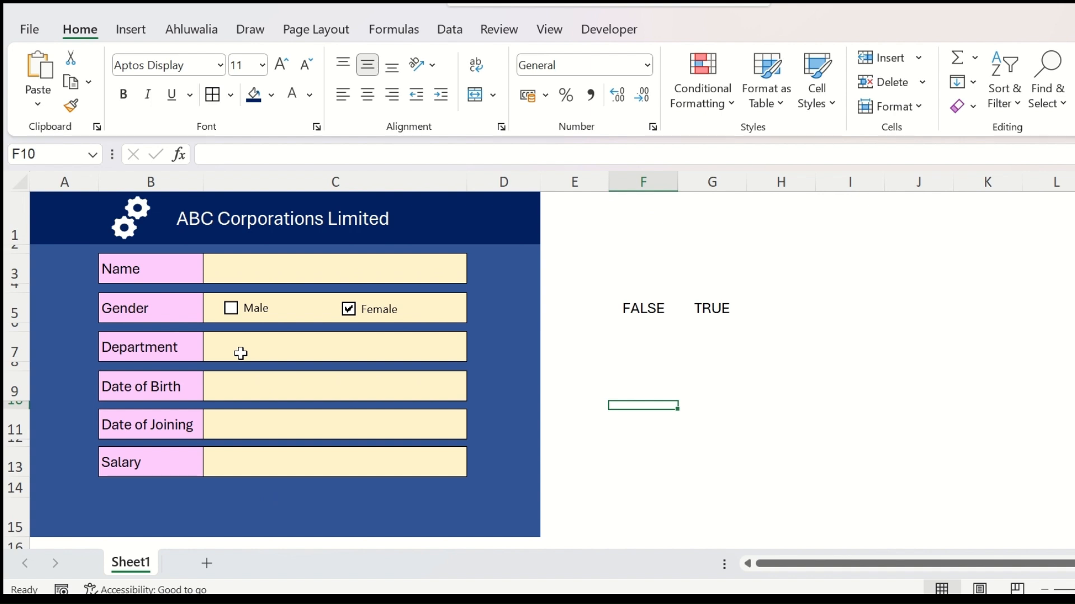
scroll(241, 354, "down", 4)
left_click(140, 333)
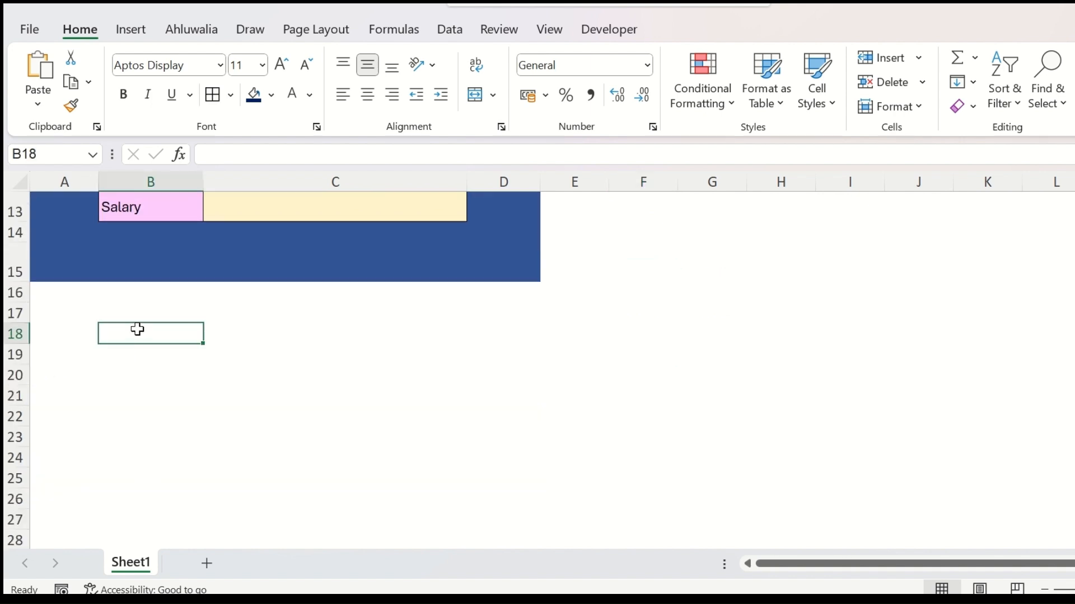
left_click_drag(137, 329, 130, 451)
left_click(213, 94)
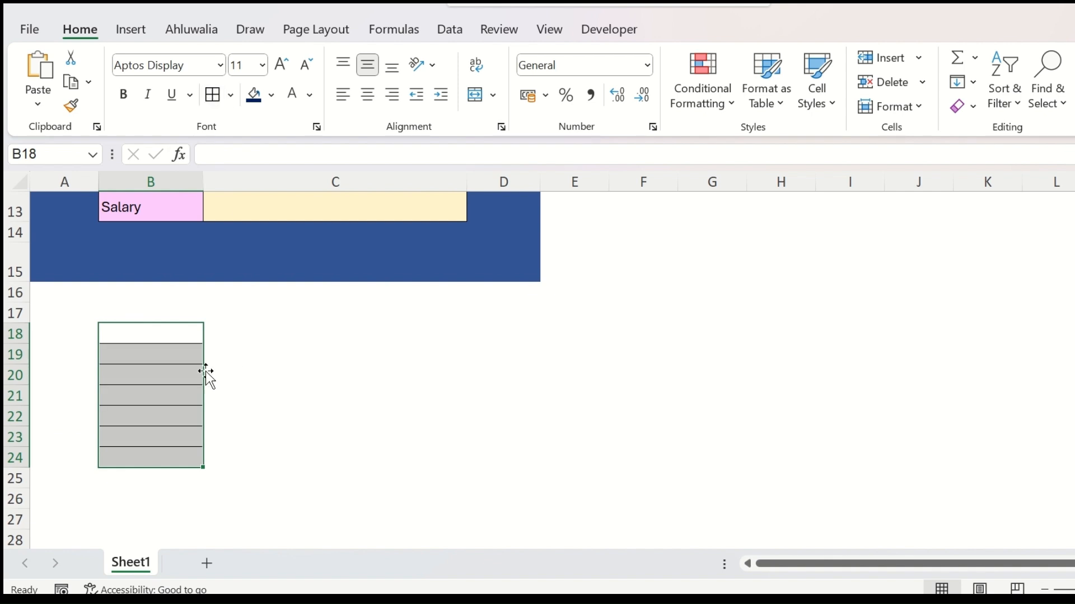
- Enter the departments "Purchase" in B18 and "Sales" in B19
left_click(128, 335)
type("Purchase")
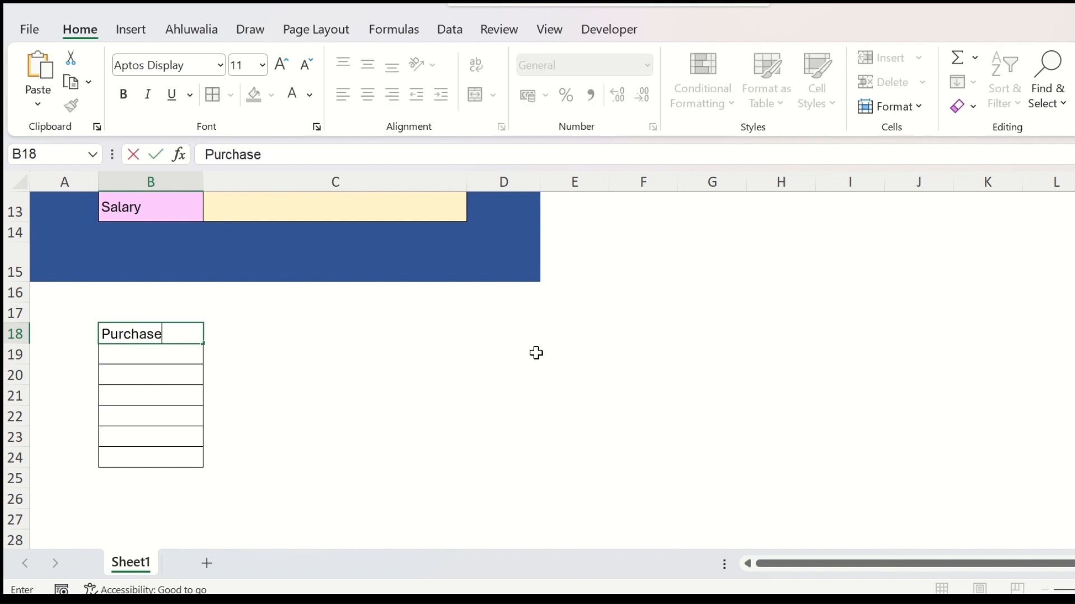
key("Return")
type("Salse")
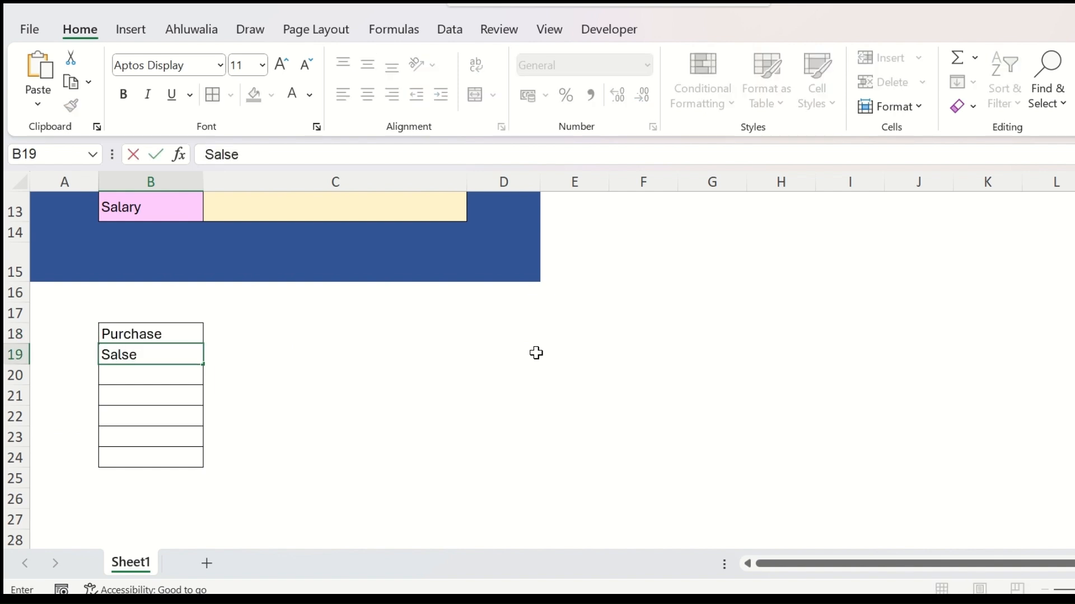
key("Return")
key("Up")
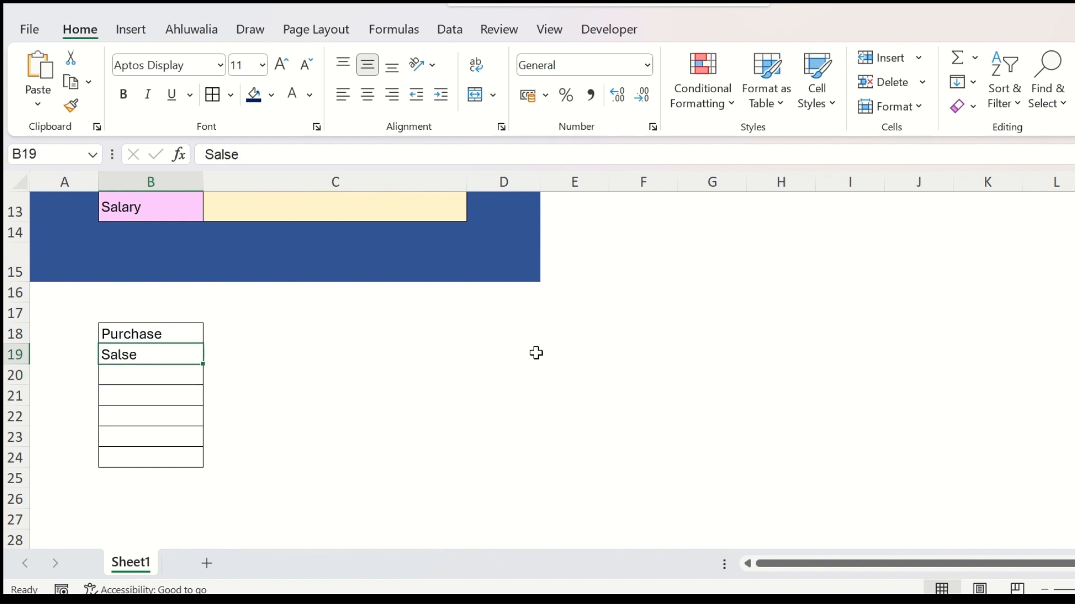
type("Sales")
key("Return")
- Continue the department list with "Marketing", "Operations", "Accounts" and "Human Resources" in B20:B23
type("Marketing")
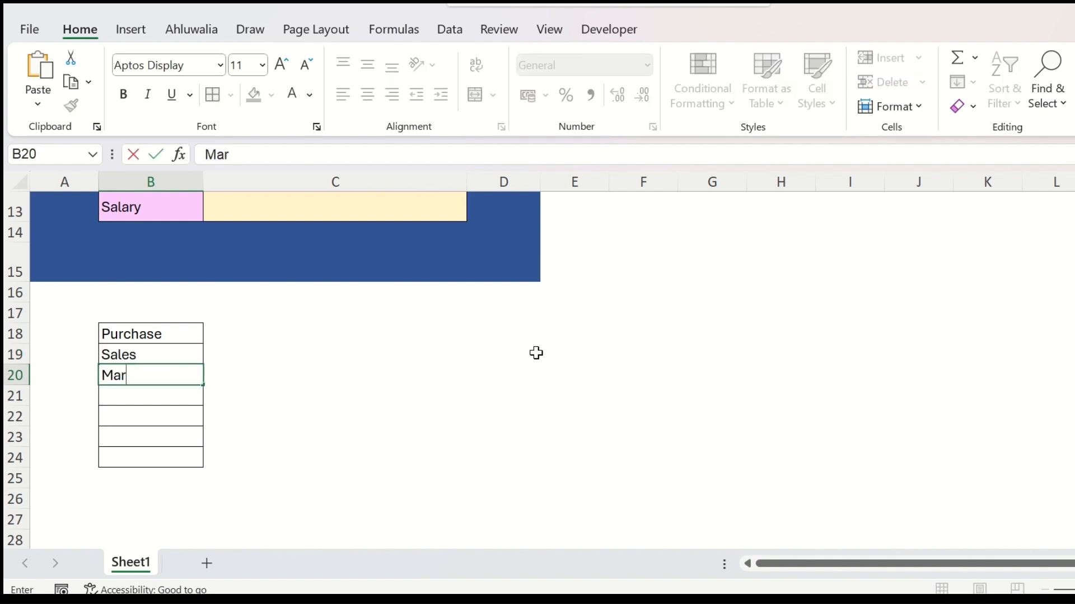
key("Return")
type("Operations")
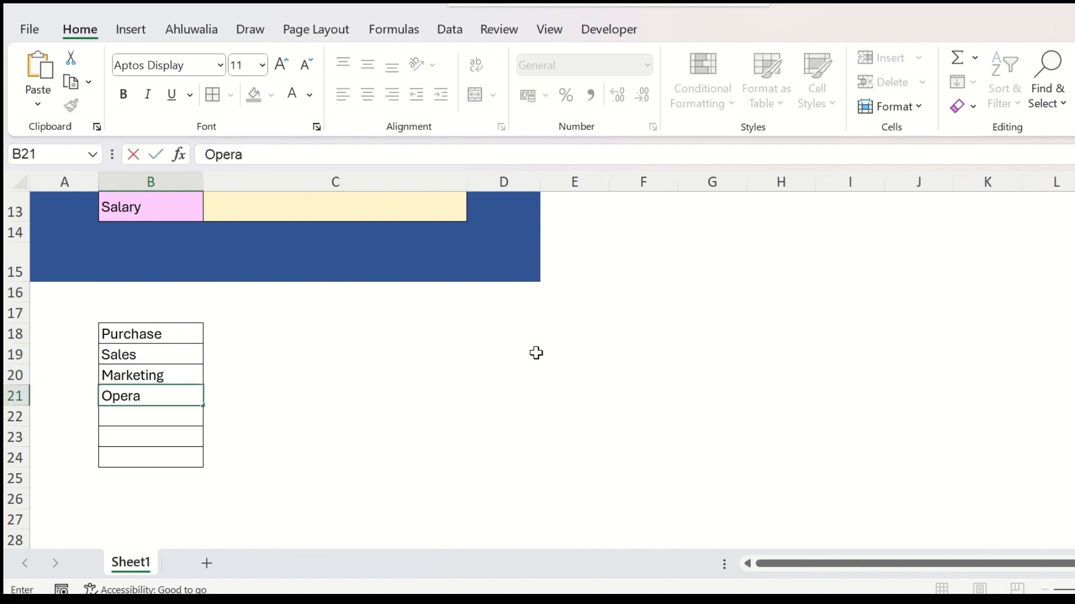
key("Return")
type("Accounts")
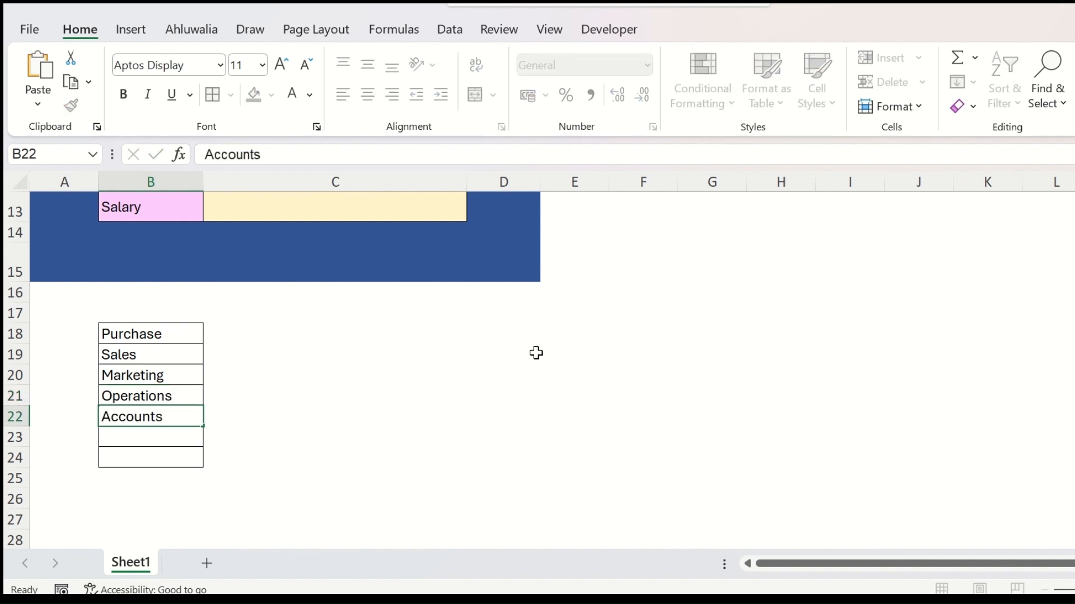
key("Return")
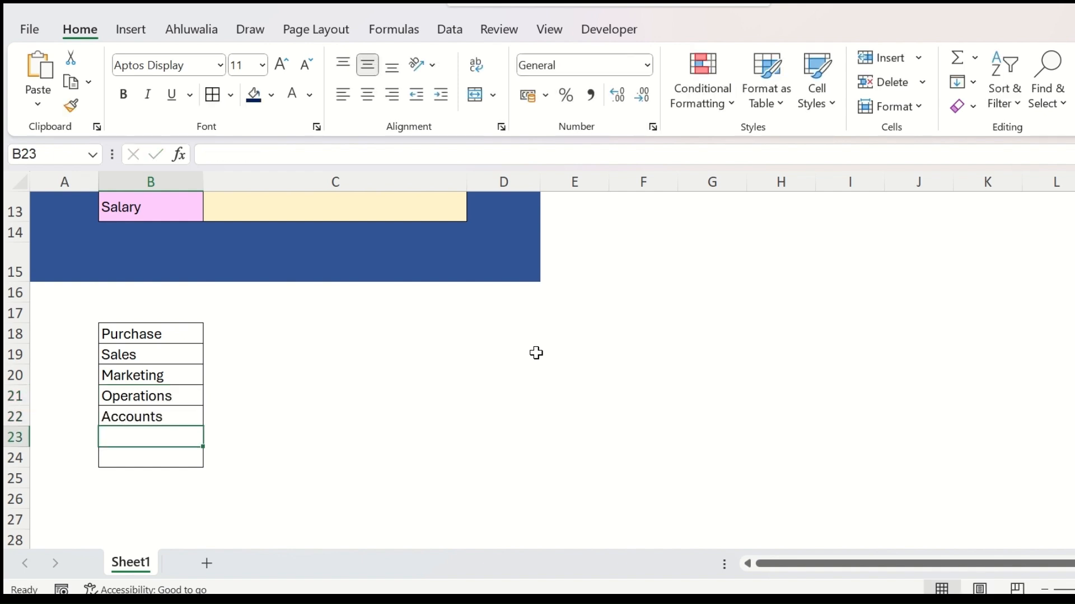
type("Hum")
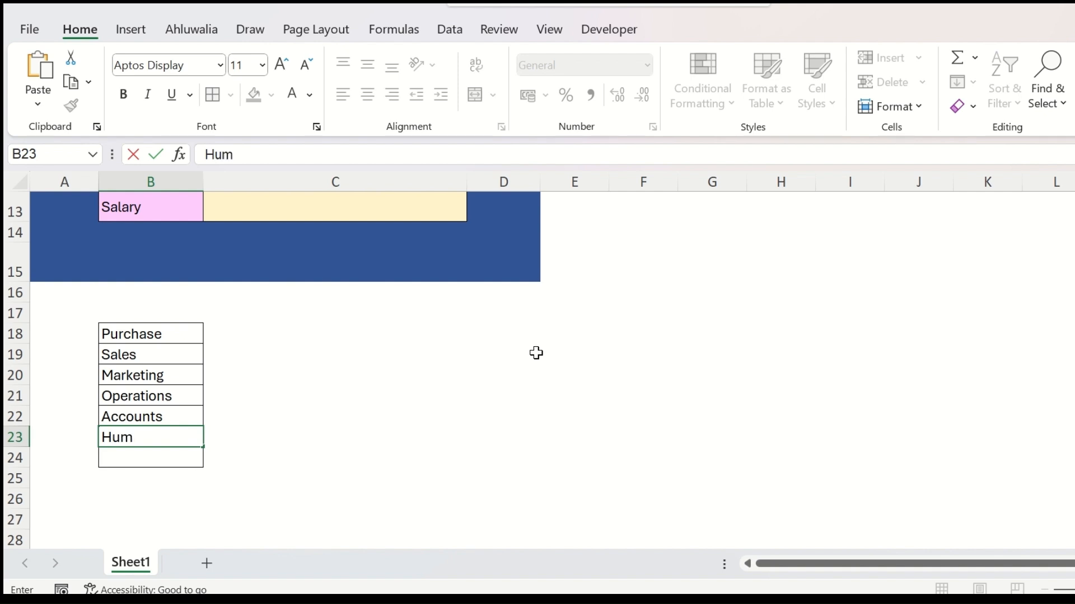
type("an Resources")
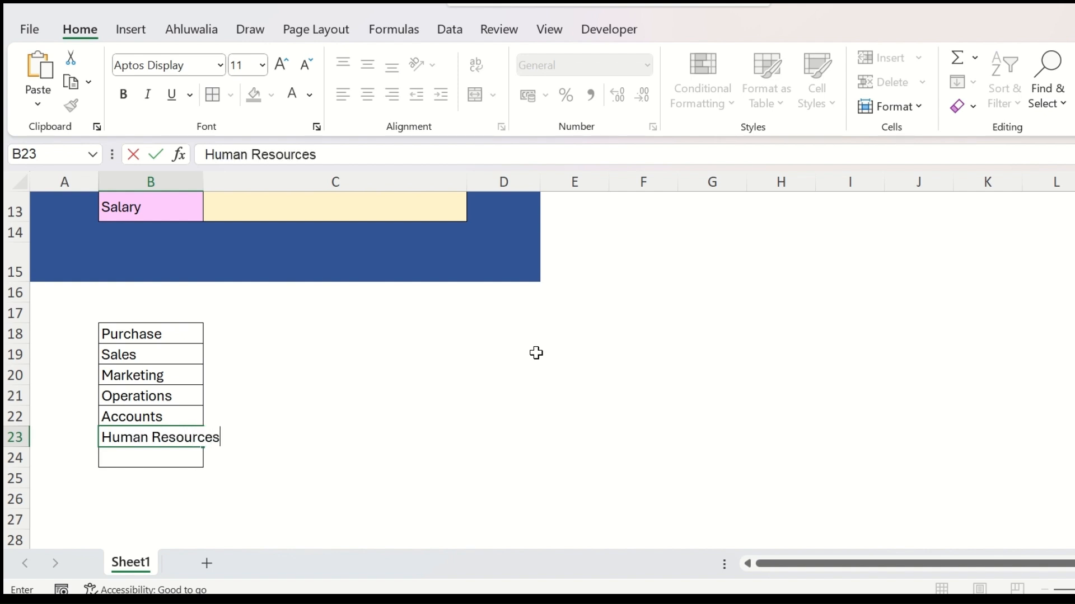
key("Return")
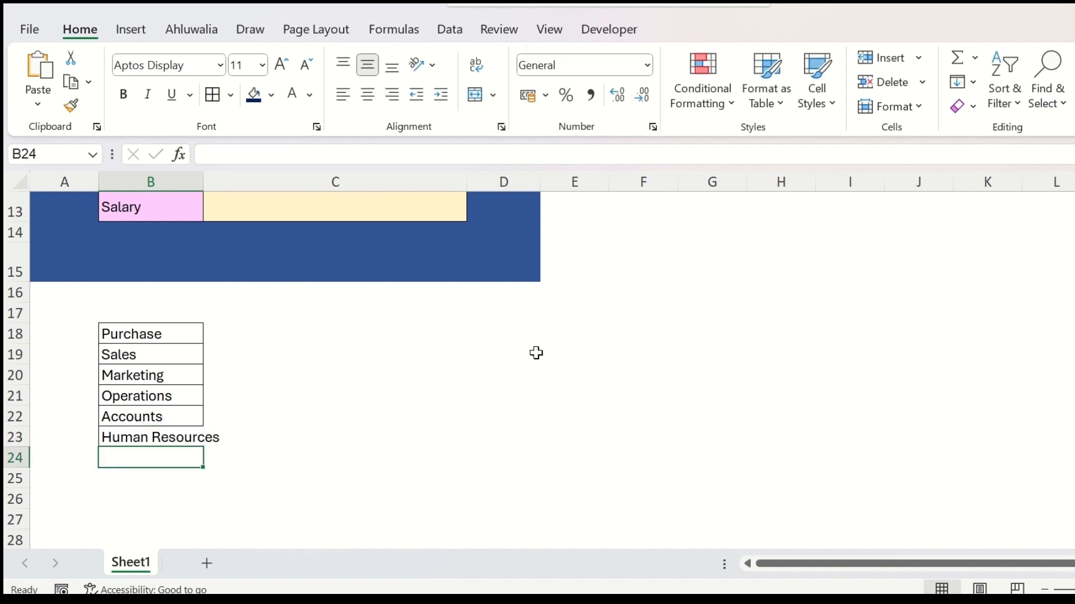
- Open data validation for the Department entry cell C7 and set the allowed values to List
scroll(252, 351, "up", 4)
left_click(304, 350)
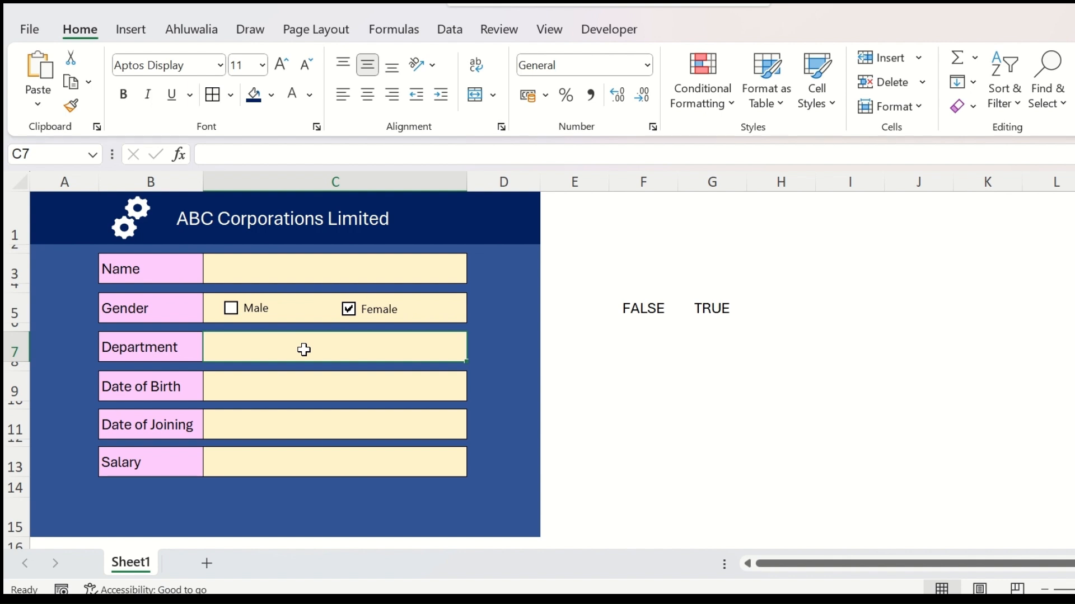
left_click(449, 31)
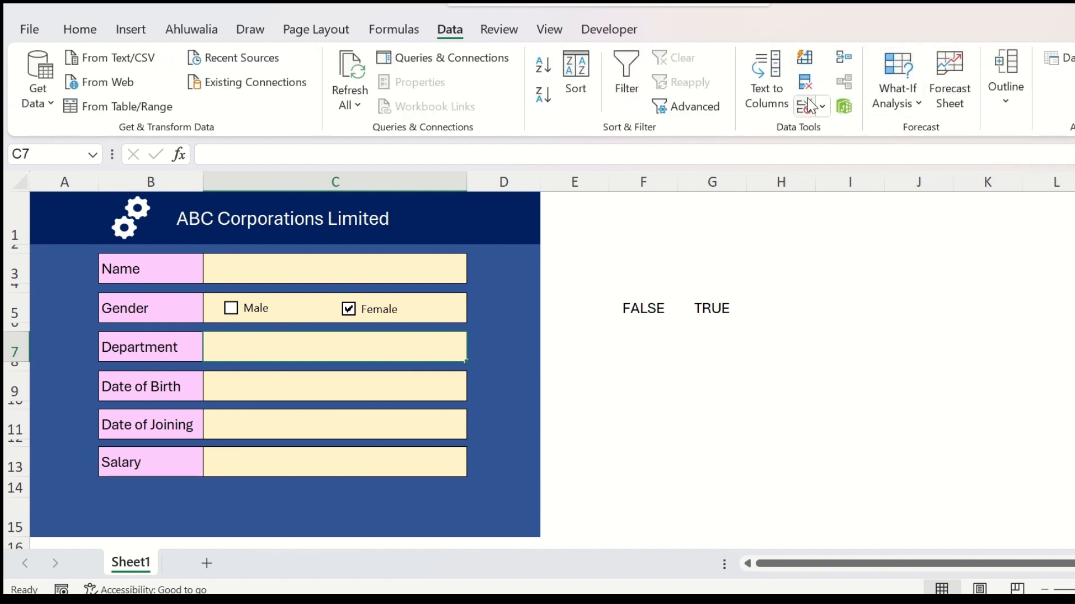
left_click(821, 106)
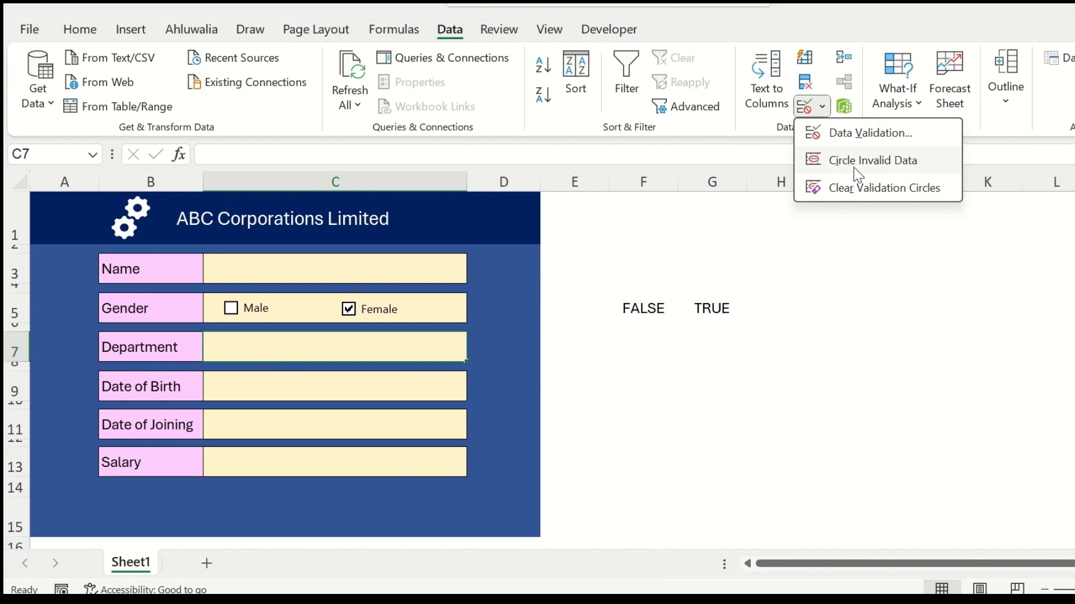
left_click(855, 136)
left_click(620, 311)
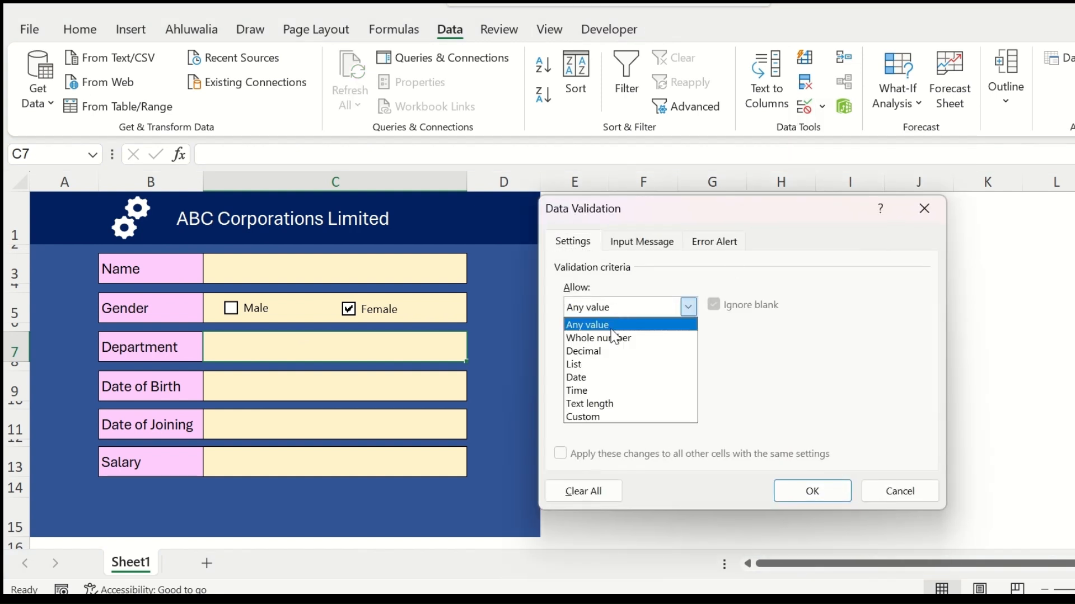
left_click(592, 364)
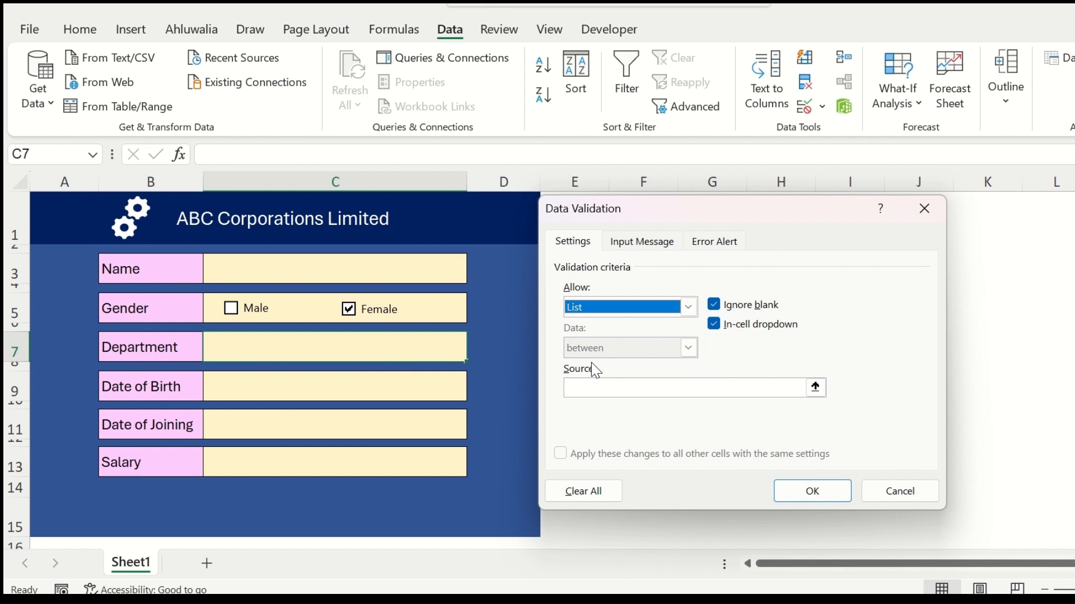
- Set the validation list source to =$B$18:$B$24 and apply it to the Department cell
left_click(815, 387)
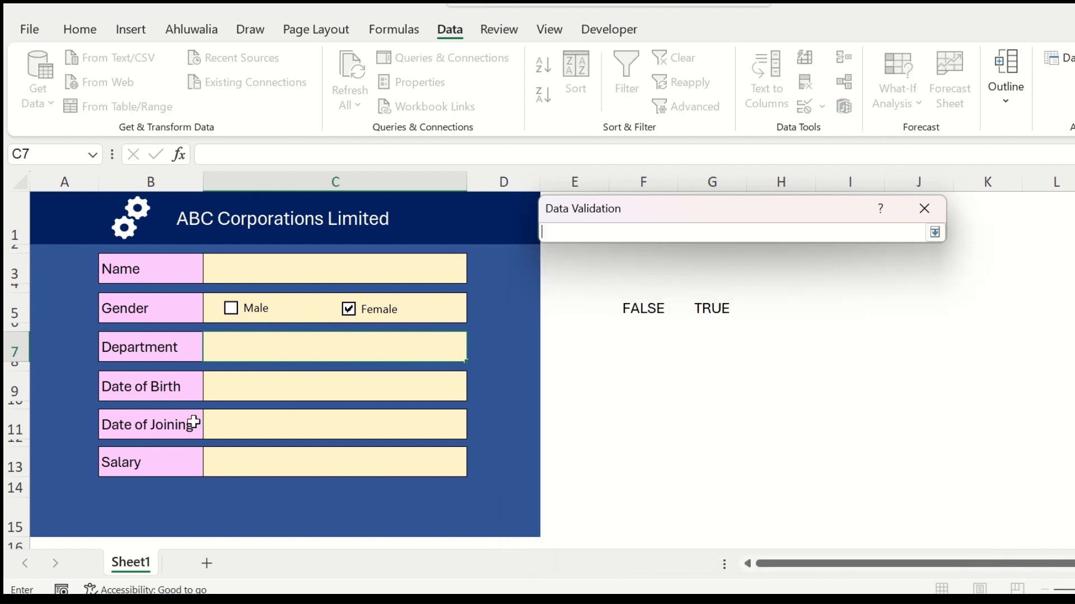
scroll(151, 418, "down", 4)
left_click(144, 334)
left_click_drag(144, 334, 159, 451)
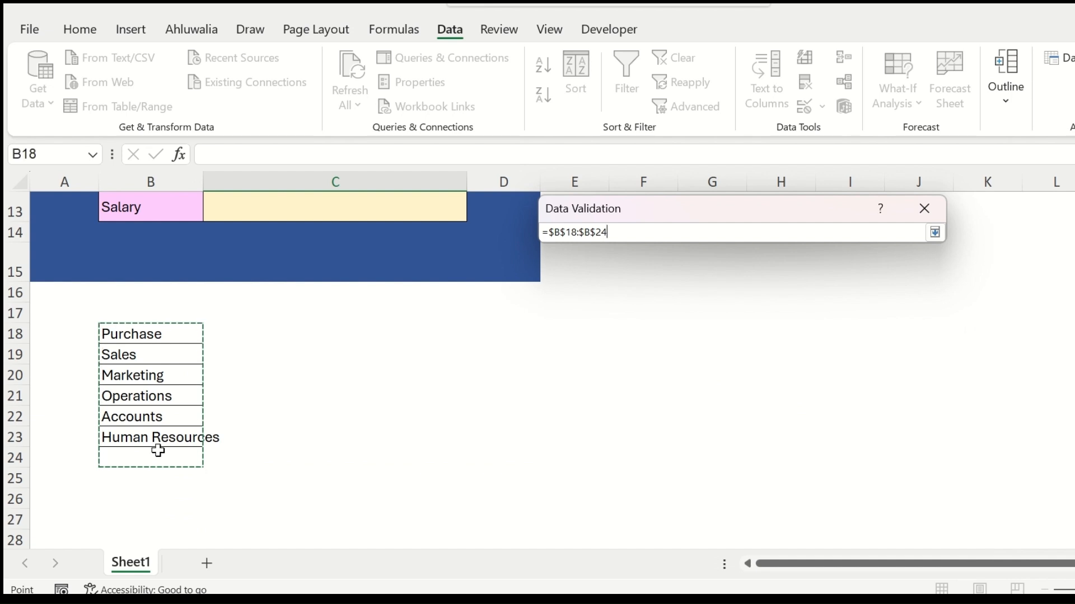
key("Return")
key("Return")
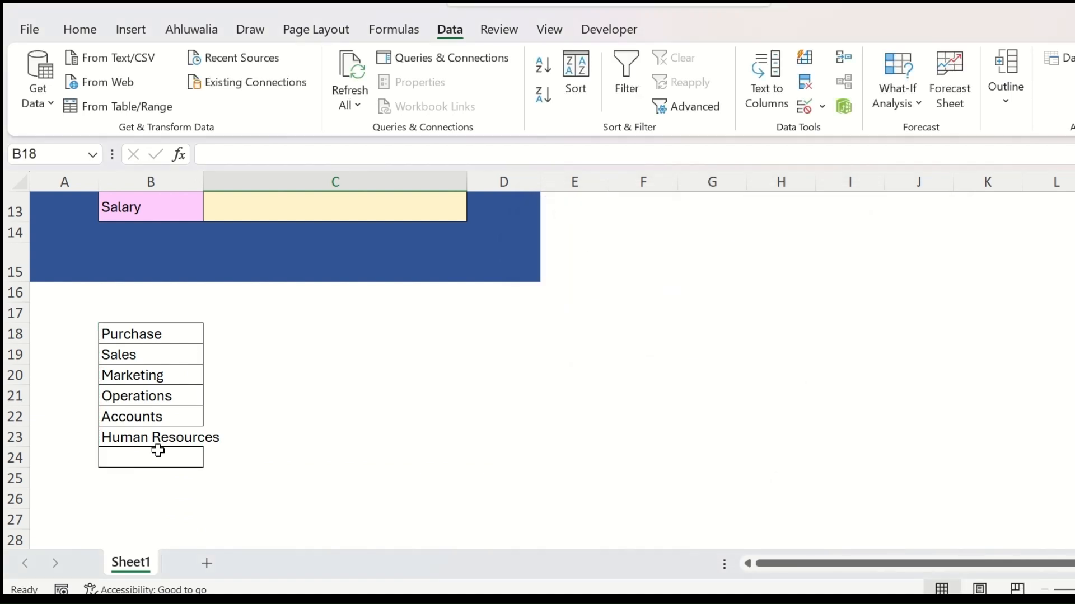
- Choose "Marketing" from the Department cell's drop-down list
scroll(444, 354, "up", 4)
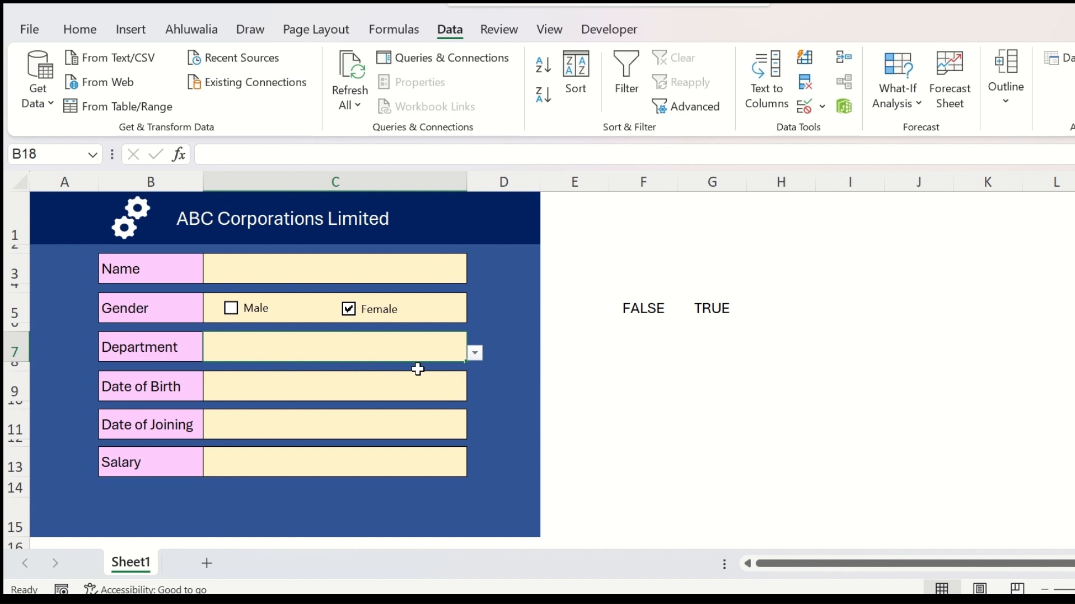
left_click(475, 353)
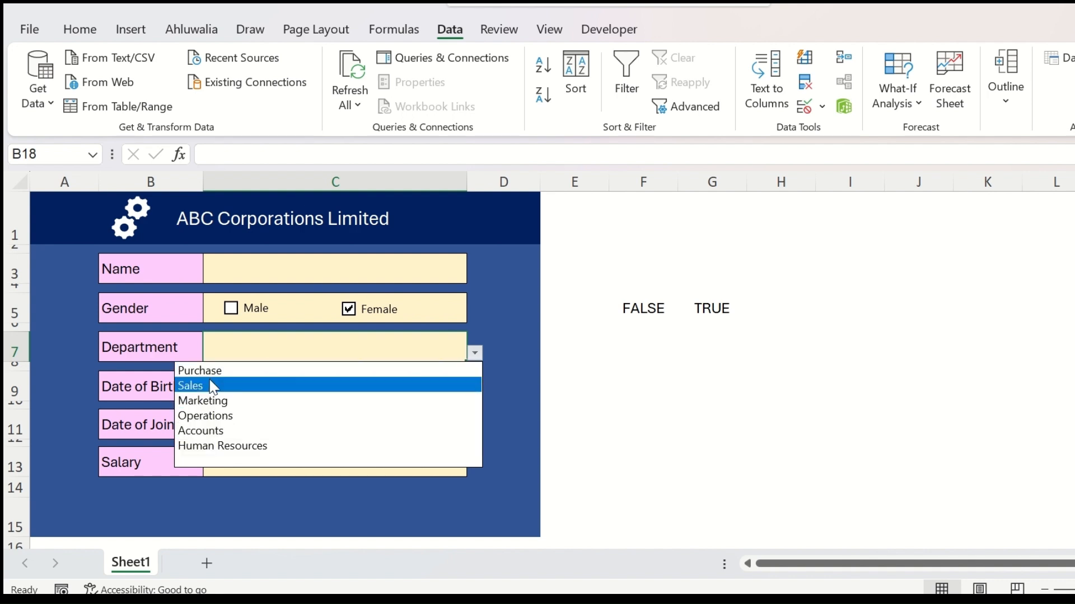
left_click(253, 401)
- Format the Date of Birth and Date of Joining entry cells C9 and C11 with the custom number format dd-mm-yyyy
left_click(288, 384)
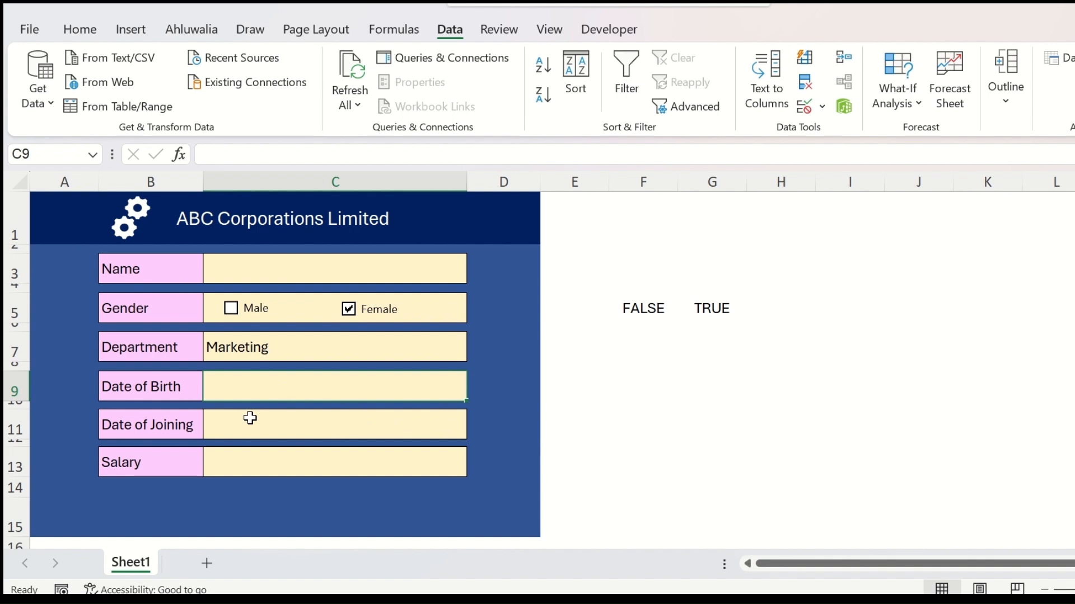
left_click(361, 417, "ctrl")
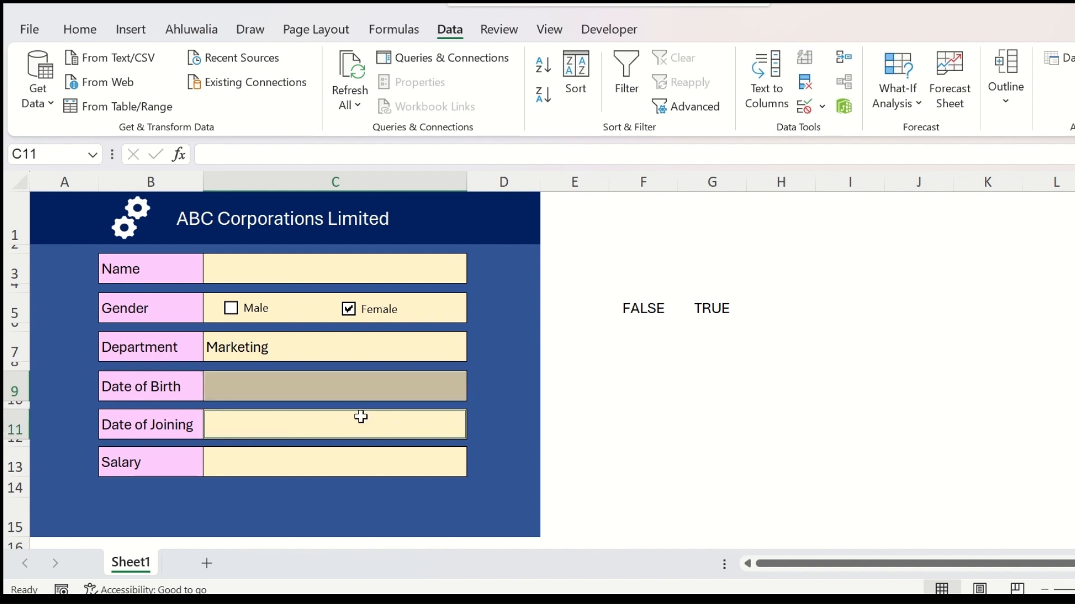
left_click(80, 31)
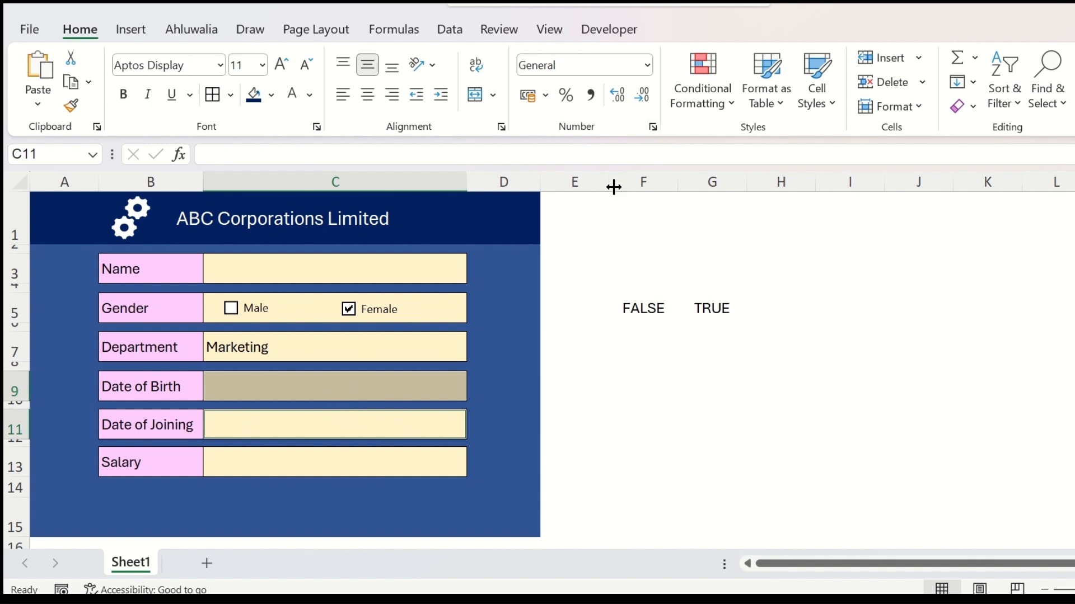
key("ctrl+1")
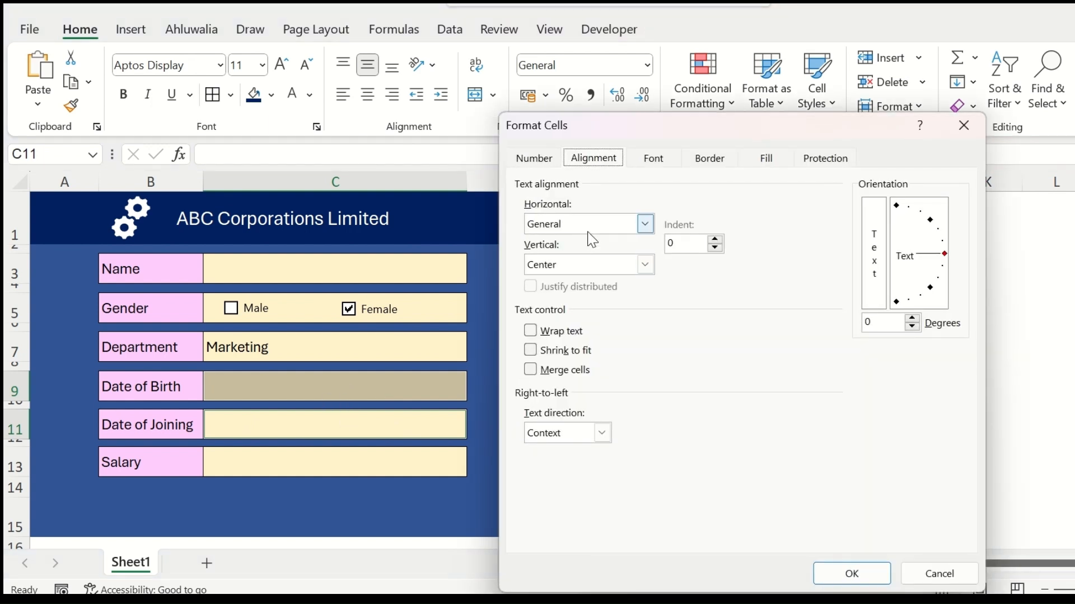
left_click(549, 163)
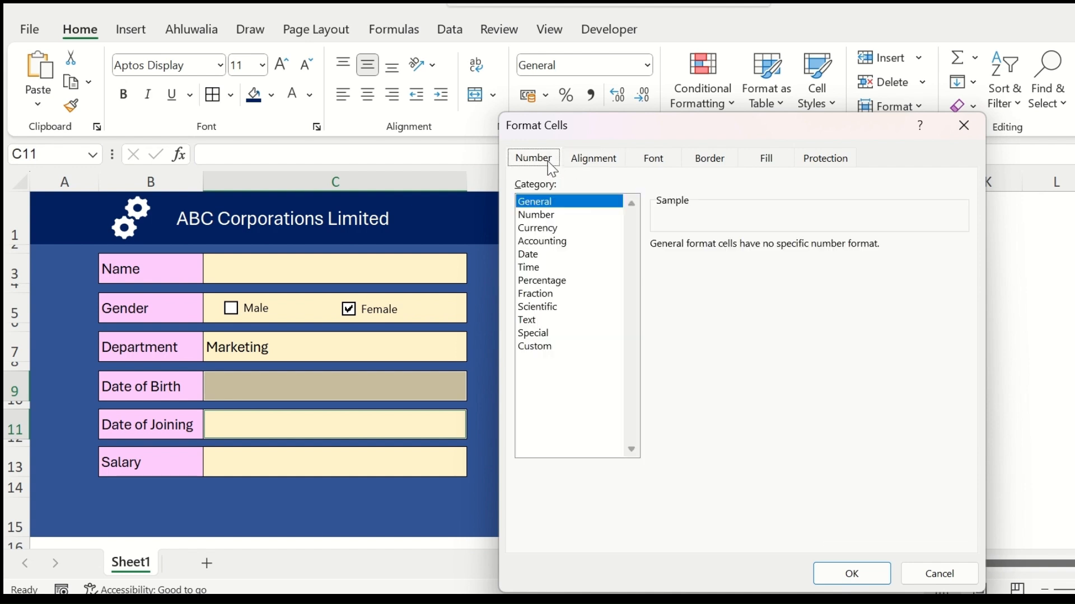
left_click(533, 258)
left_click_drag(960, 291, 961, 315)
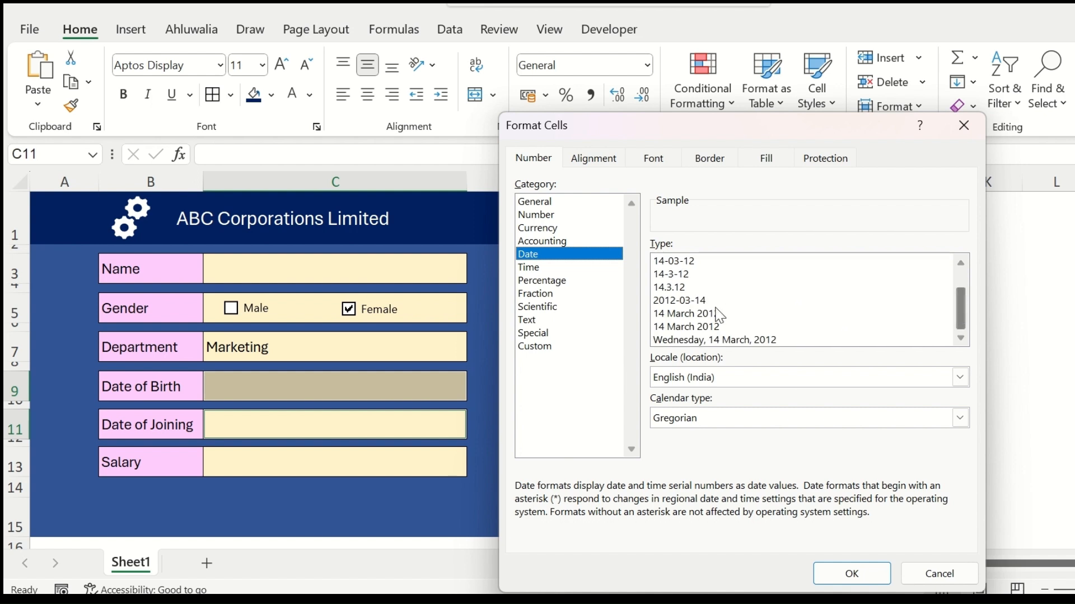
left_click(560, 345)
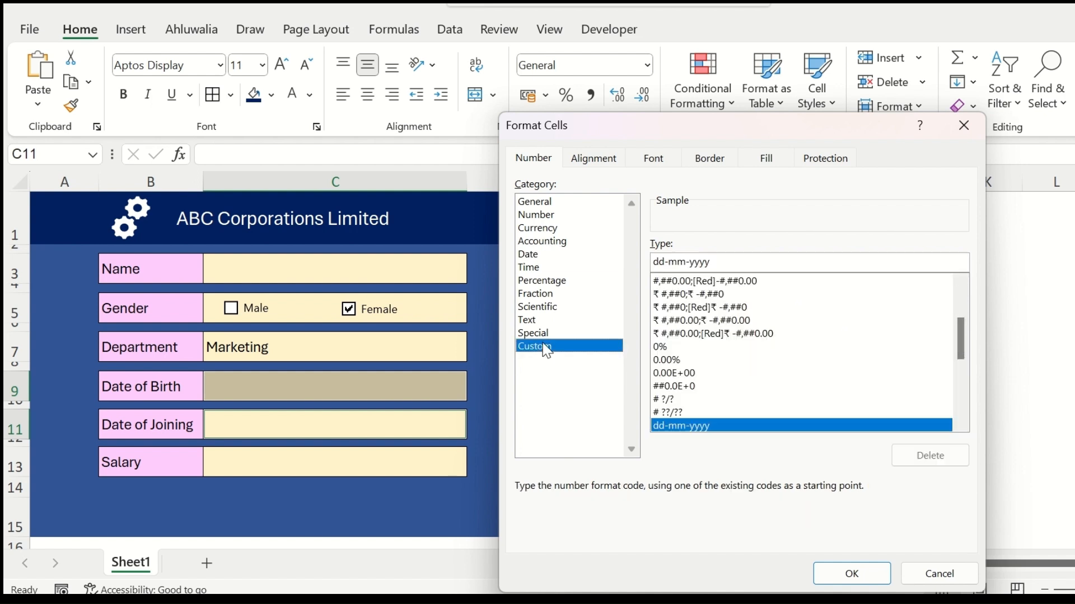
left_click_drag(956, 327, 956, 348)
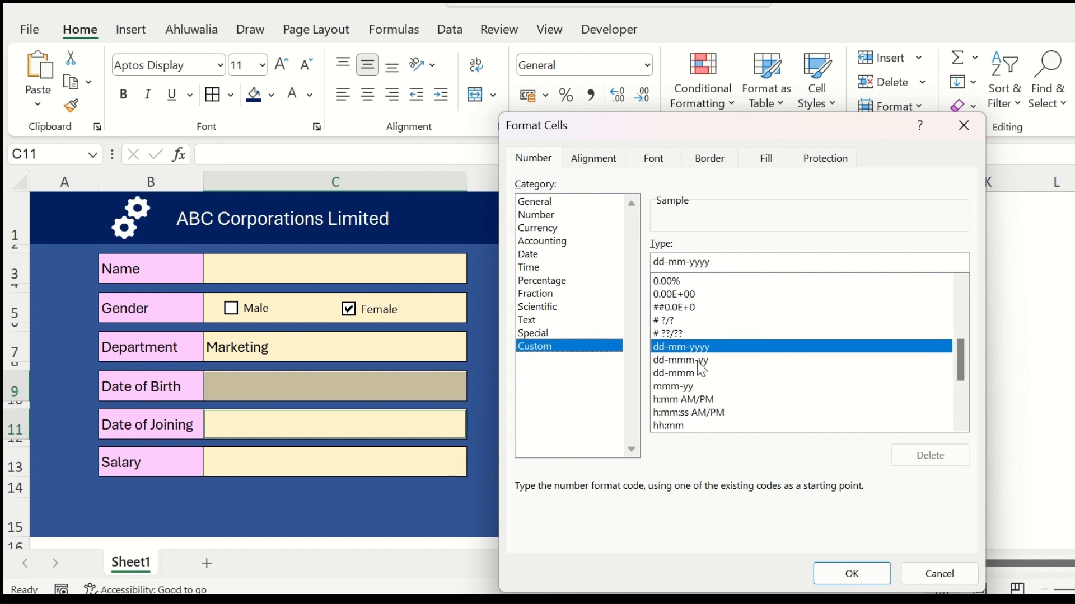
left_click(855, 566)
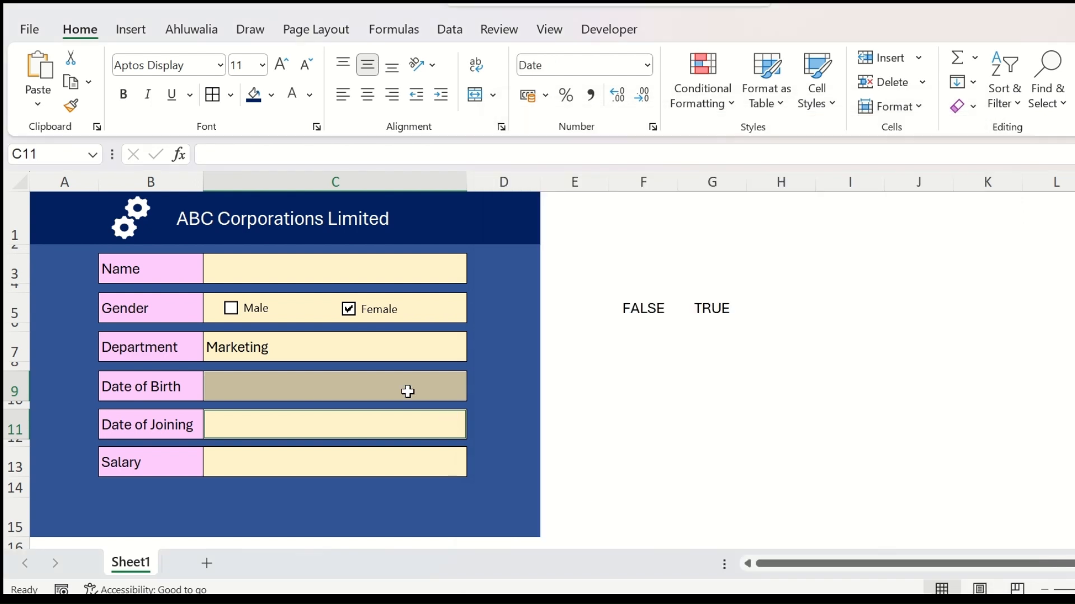
- Fill in the employee's date of birth in C9 and enter 5-12-2023 as the Date of Joining in C11
type("3")
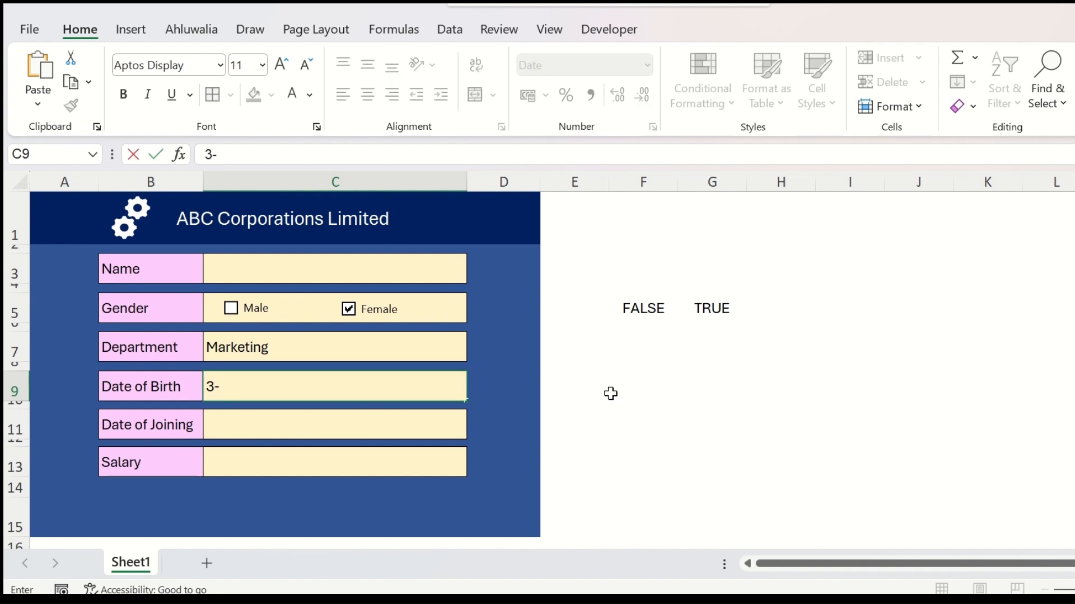
type("-04-")
type("1978")
key("Return")
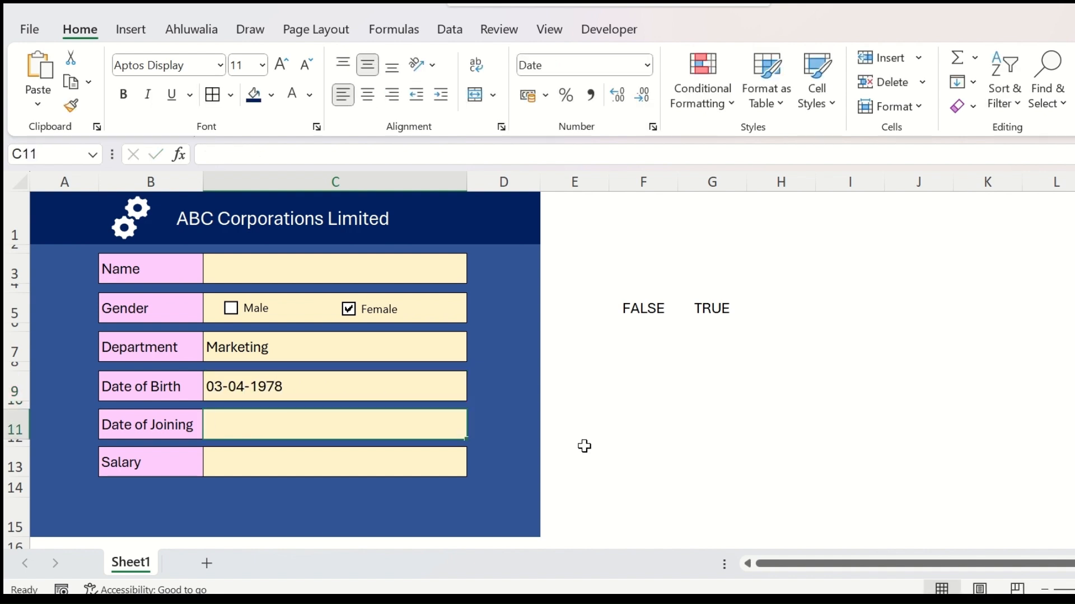
type("5-12-20")
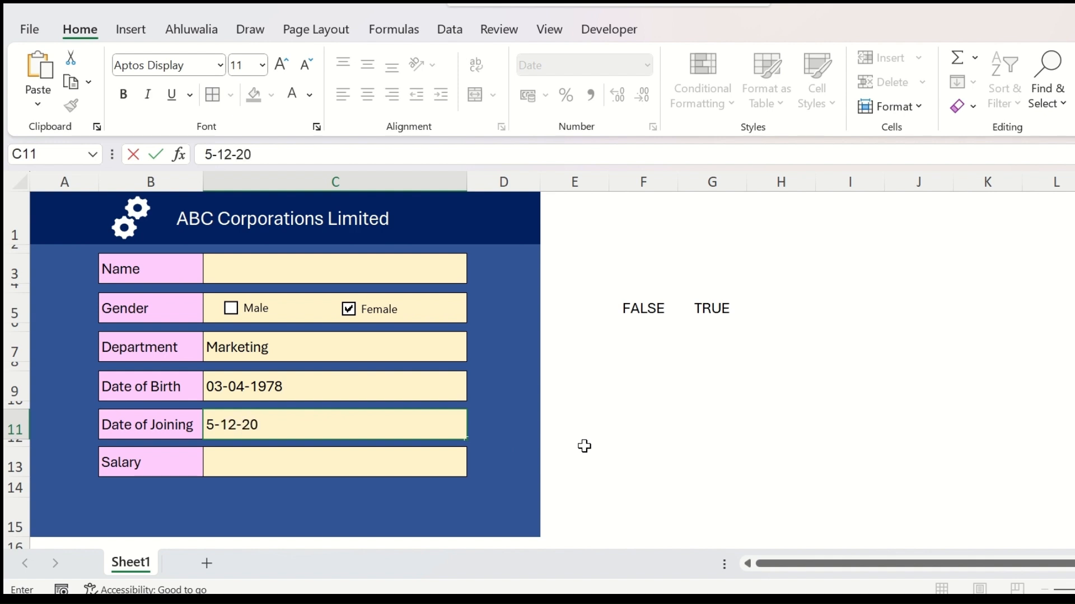
type("23")
key("Return")
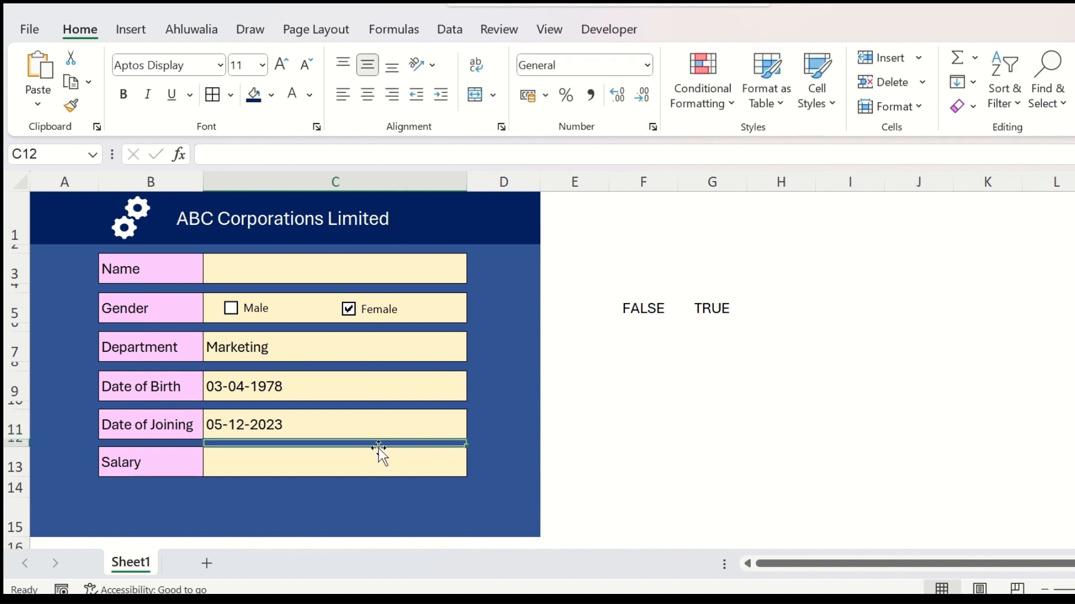
- Format the Salary entry cell C13 as Currency with the $ English (United States) symbol and 0 decimal places
left_click(348, 461)
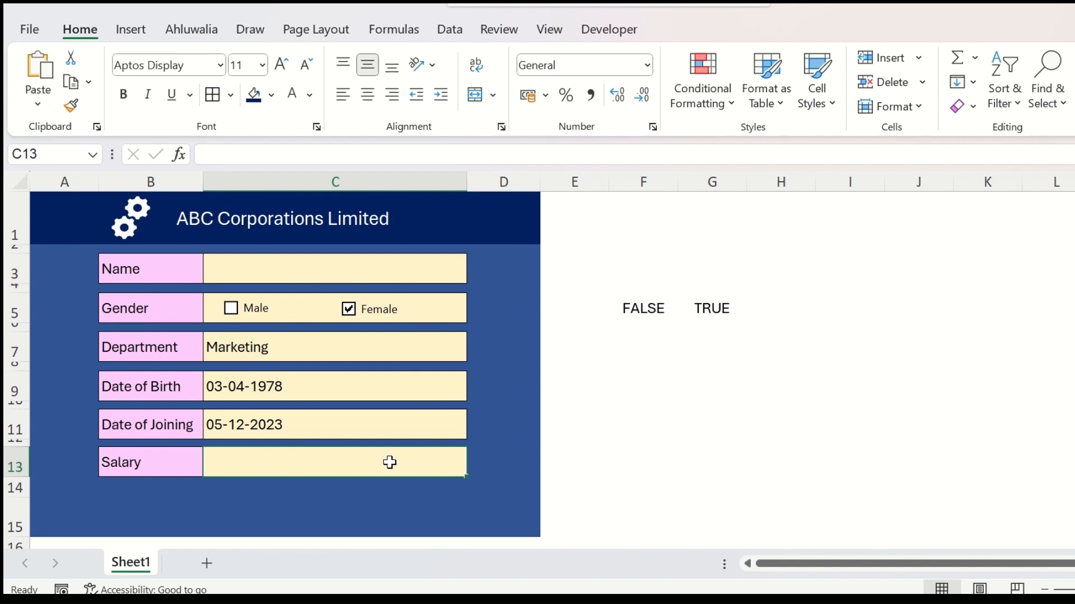
key("ctrl+1")
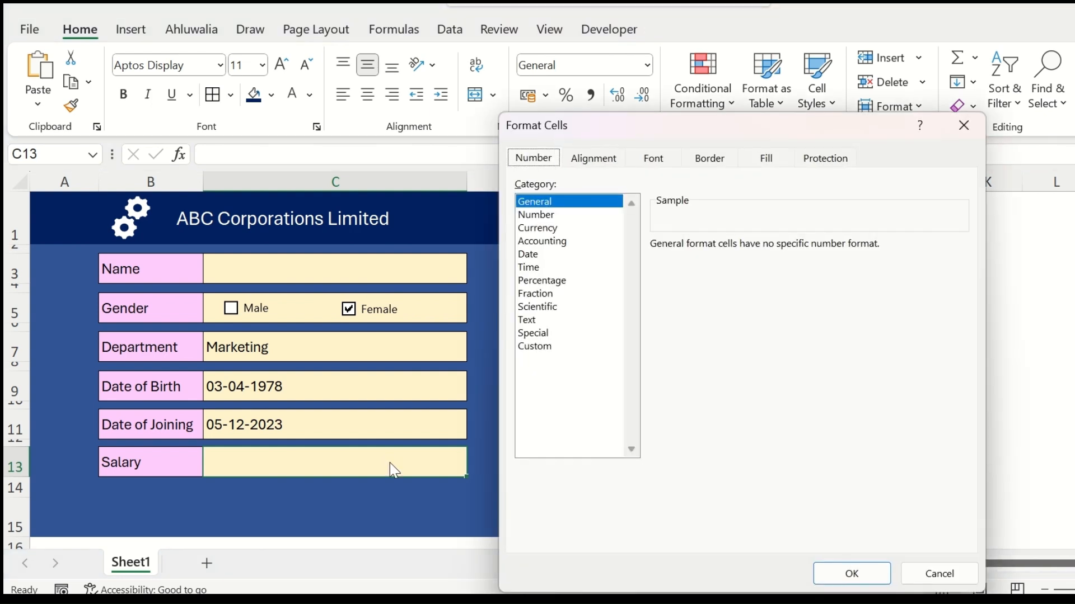
left_click(551, 226)
left_click(960, 270)
scroll(761, 364, "down", 5)
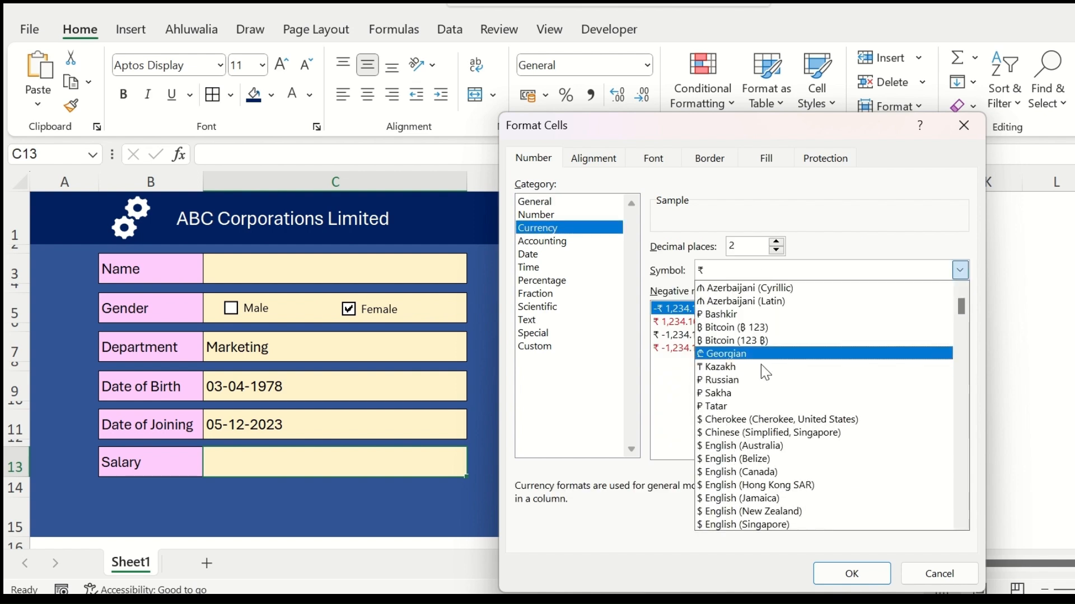
scroll(755, 403, "up", 1)
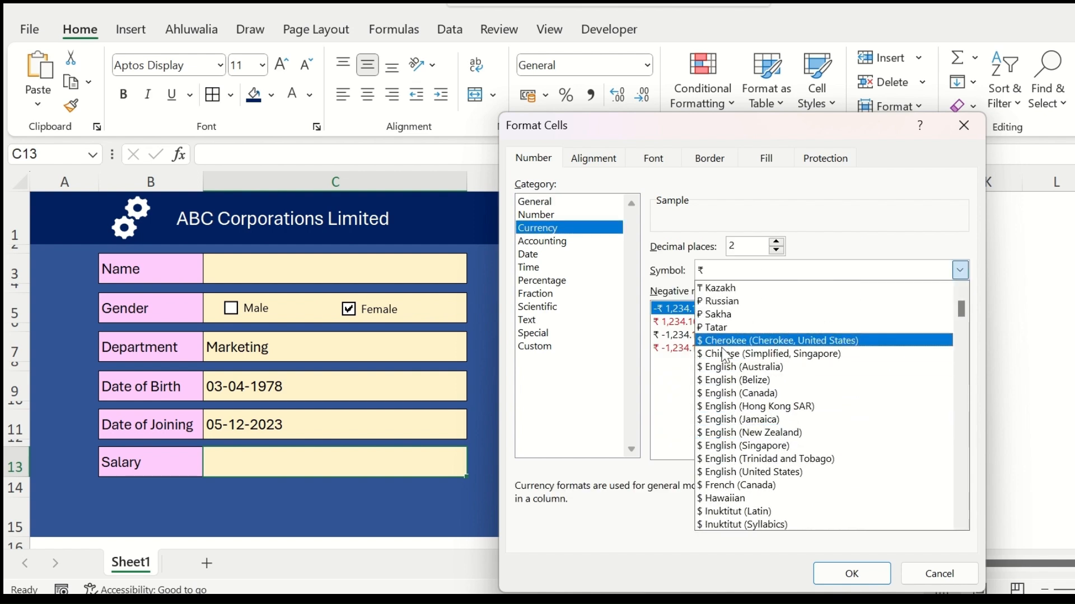
scroll(747, 408, "down", 1)
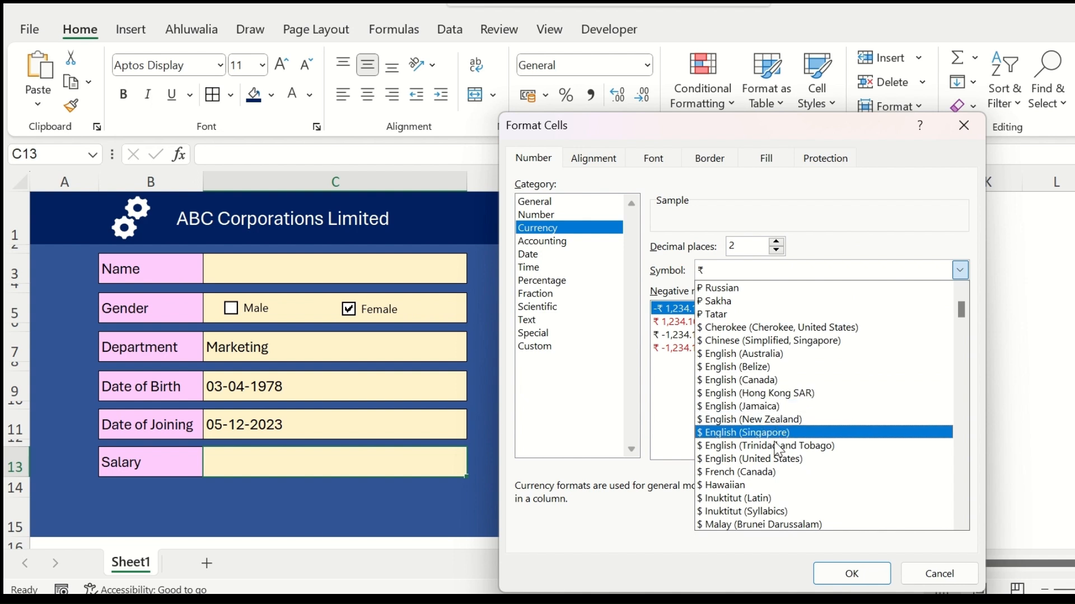
left_click(779, 469)
double_click(776, 251)
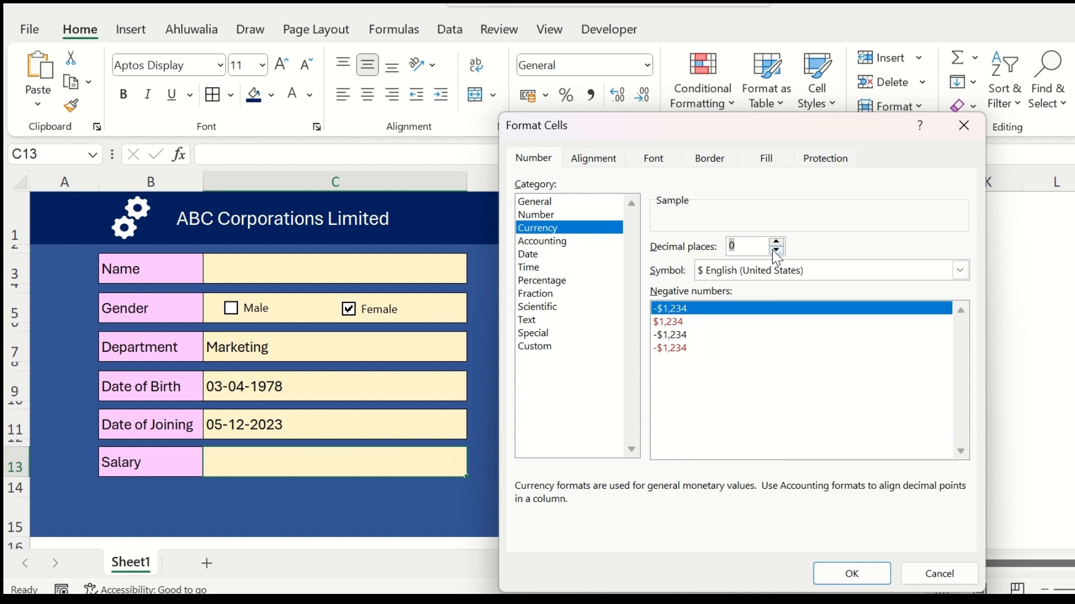
left_click(856, 573)
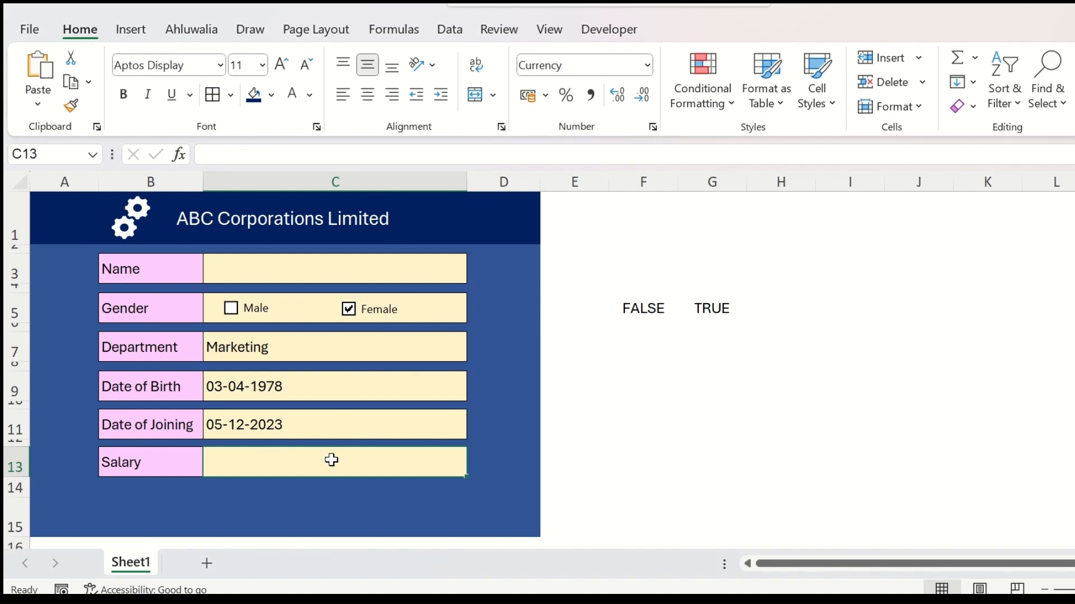
- Enter a salary of 12,000 in C13
type("12,")
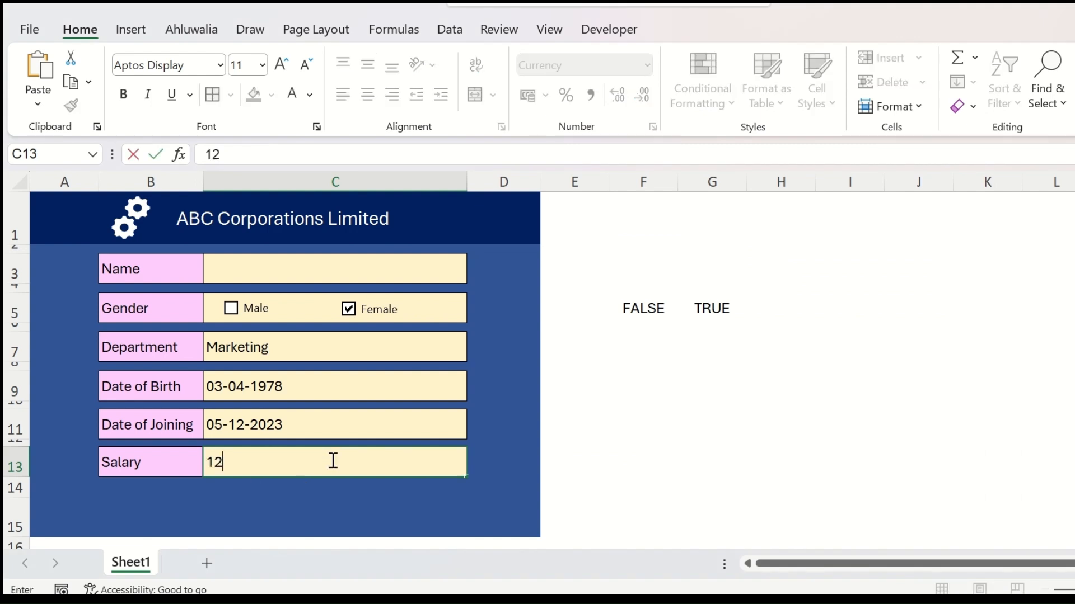
type("000")
key("Return")
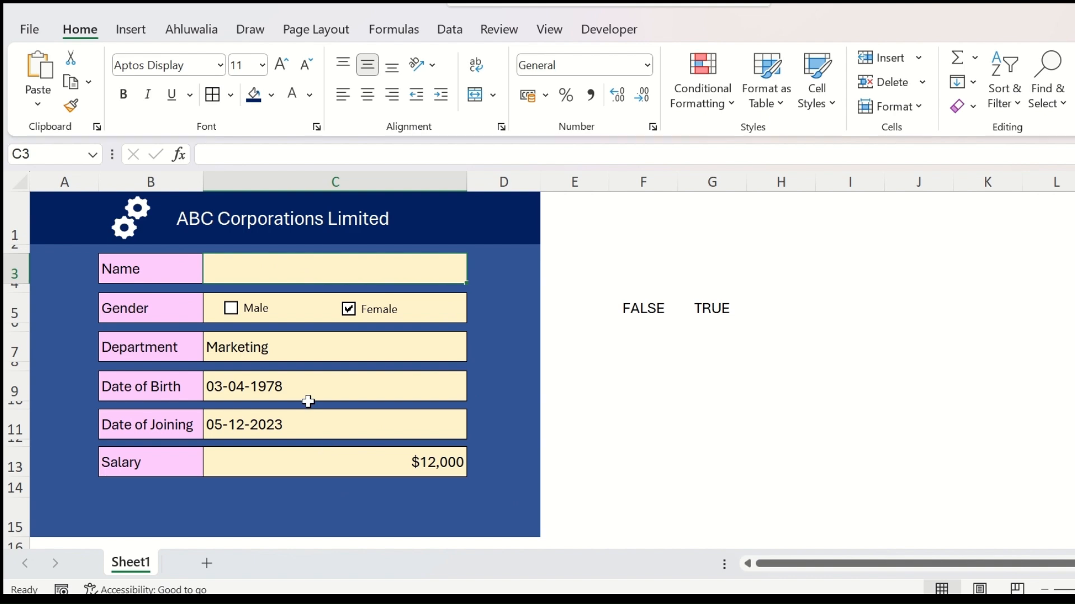
- Copy the six field labels from Name to Salary in column B and paste them as a compact list starting at D18
scroll(303, 398, "down", 2)
scroll(303, 398, "up", 2)
left_click(156, 272)
left_click(126, 309, "ctrl")
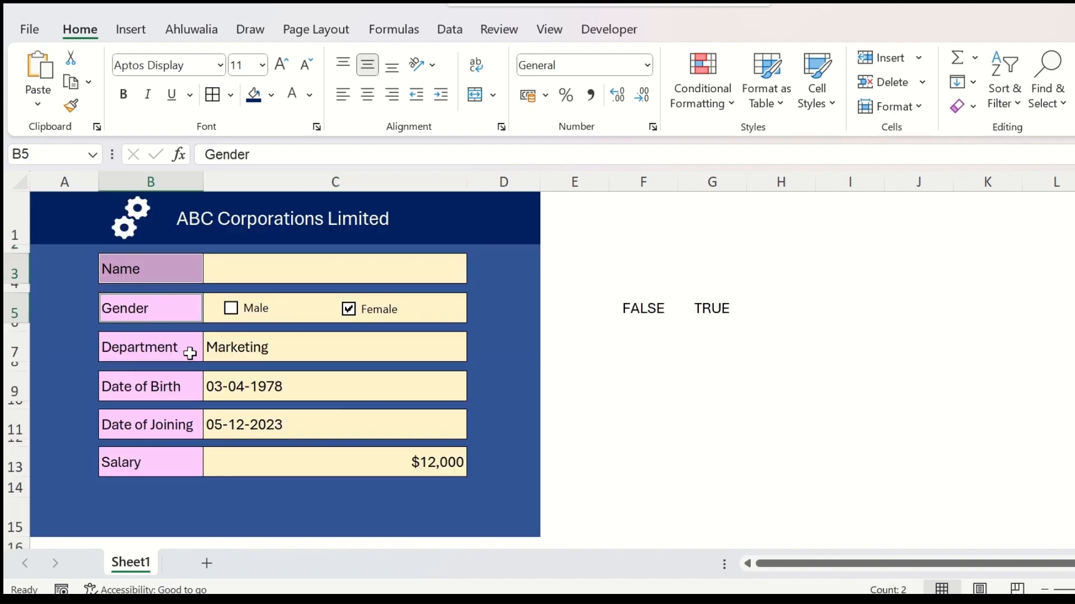
left_click(187, 349, "ctrl")
left_click(171, 383, "ctrl")
left_click(171, 415, "ctrl")
left_click(172, 466, "ctrl")
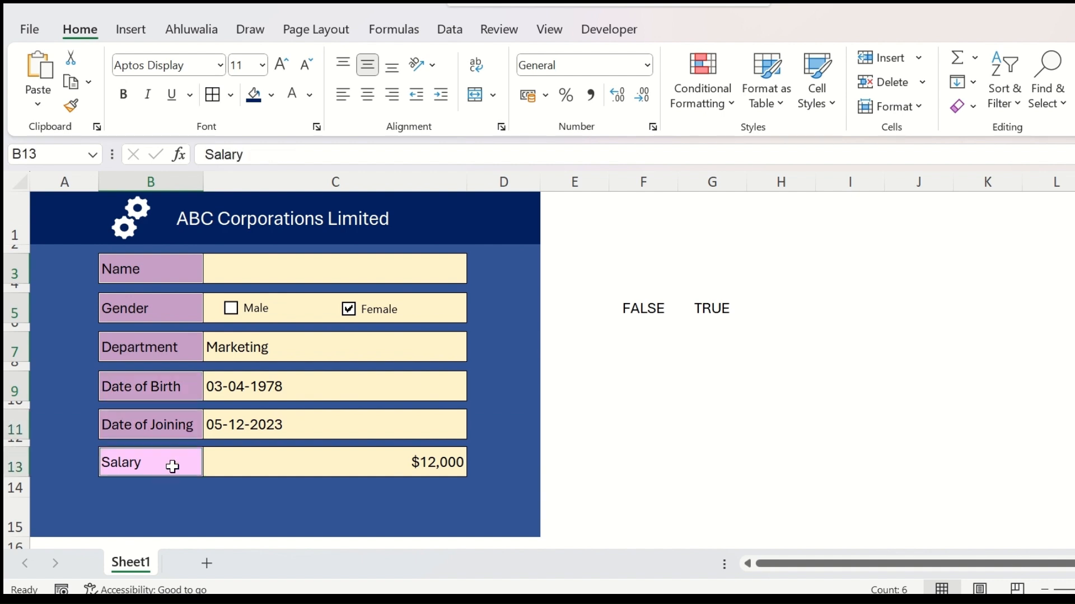
key("ctrl+c")
scroll(367, 398, "down", 6)
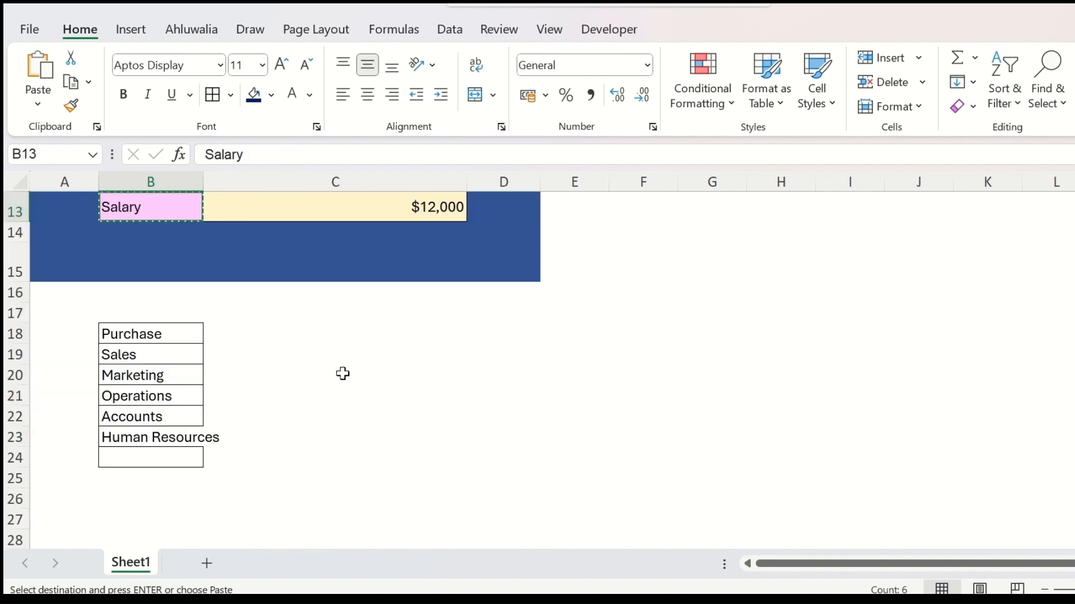
scroll(127, 355, "up", 2)
left_click(509, 334)
key("ctrl+v")
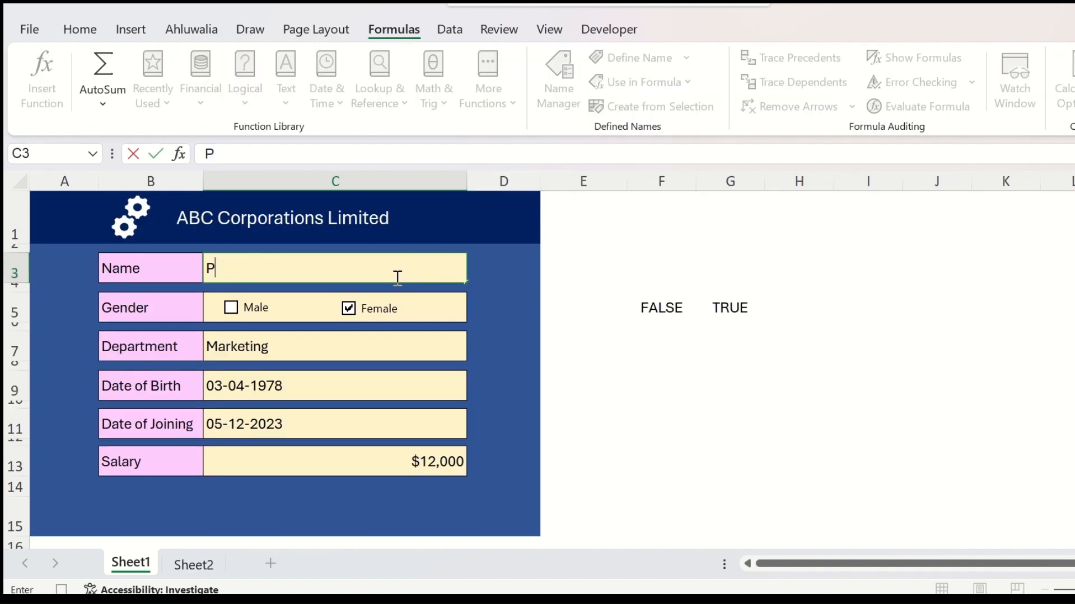
- Enter the employee's full name in the Name cell C3 and link E18 to it with the formula =C3
type("eter Anderson")
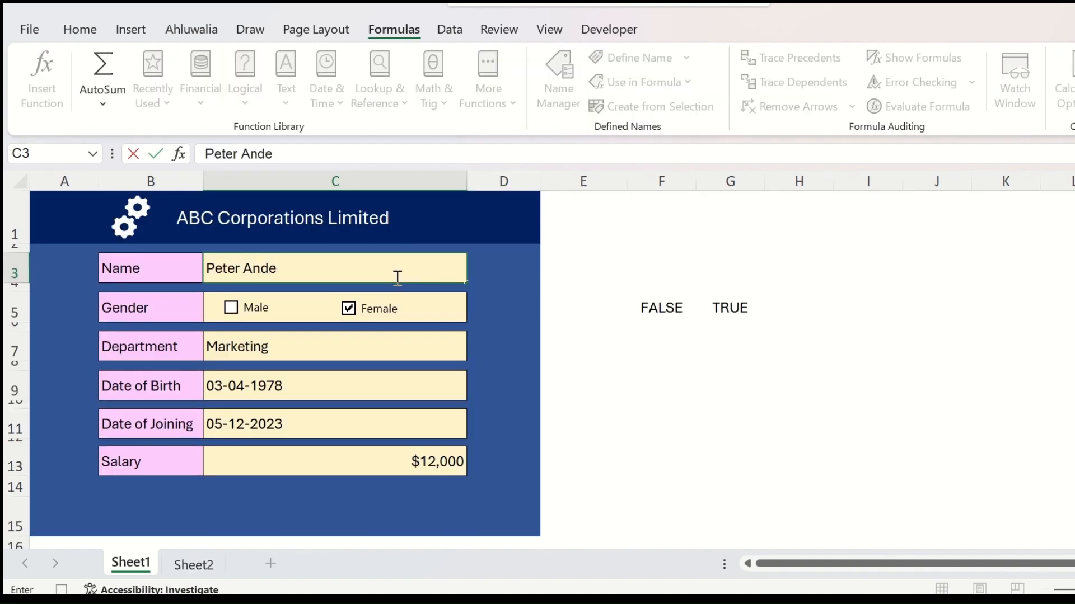
key("Return")
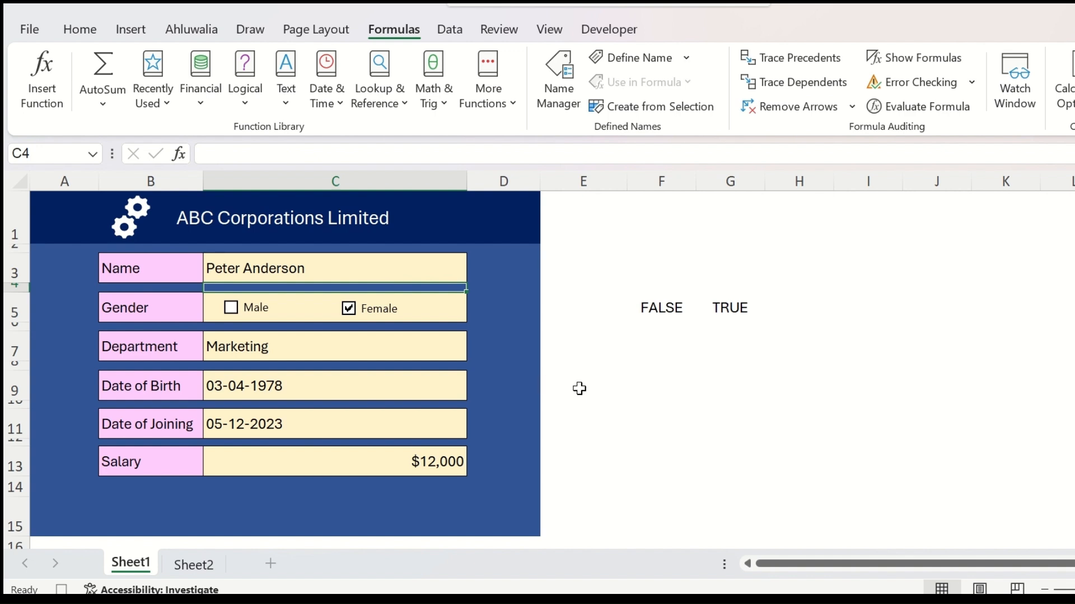
scroll(582, 369, "down", 3)
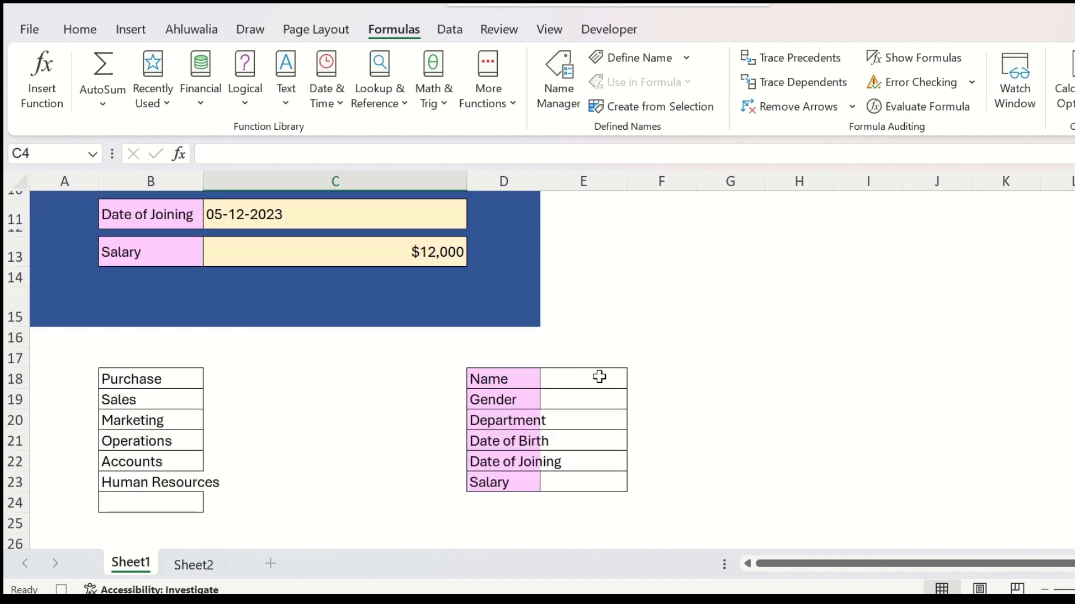
left_click(597, 376)
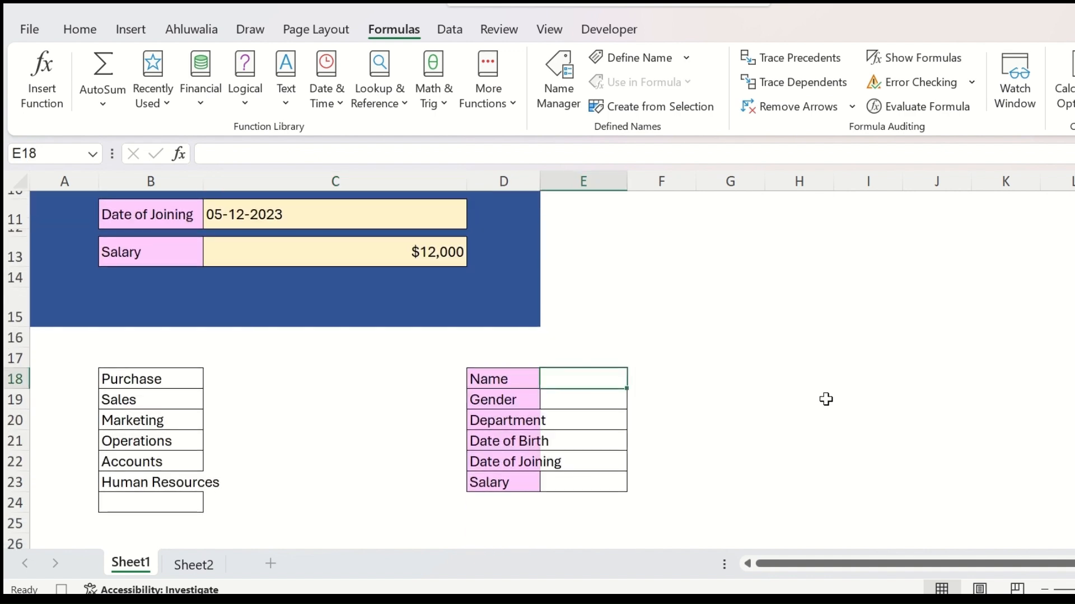
type("=")
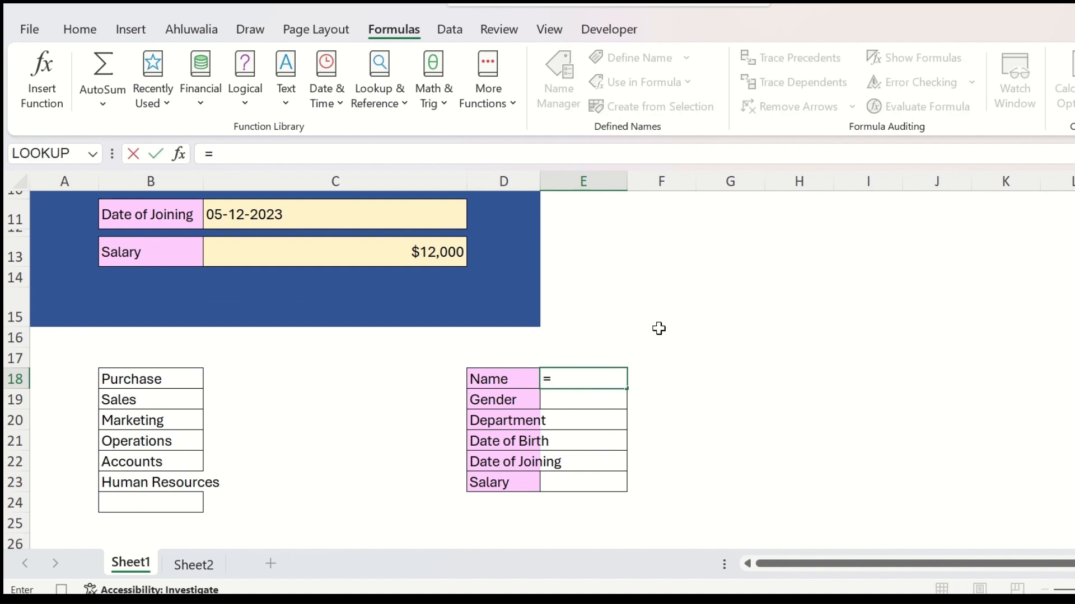
scroll(657, 329, "up", 3)
left_click(277, 272)
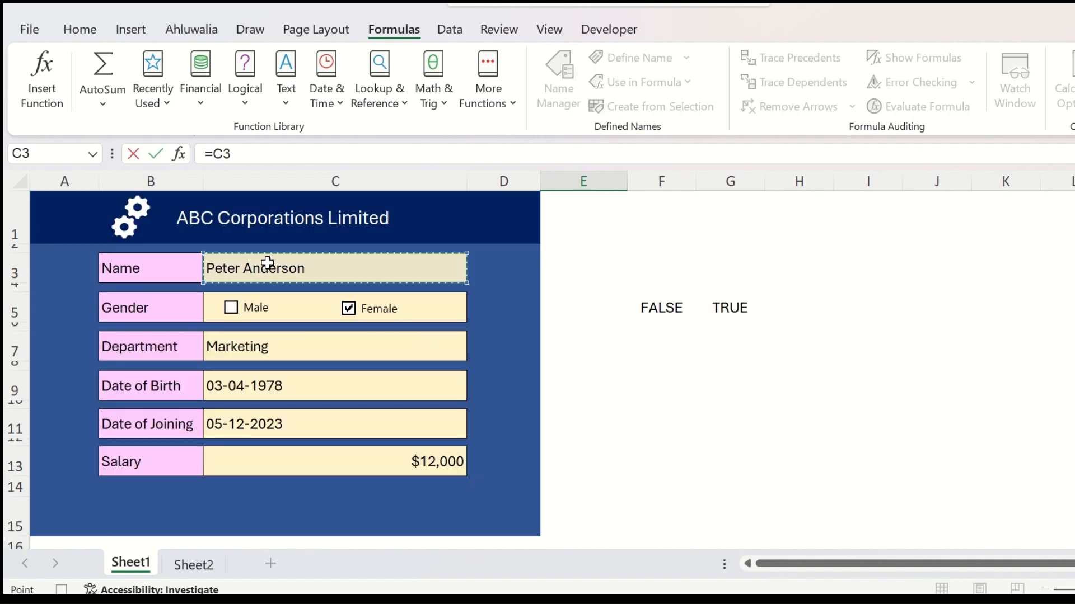
key("Return")
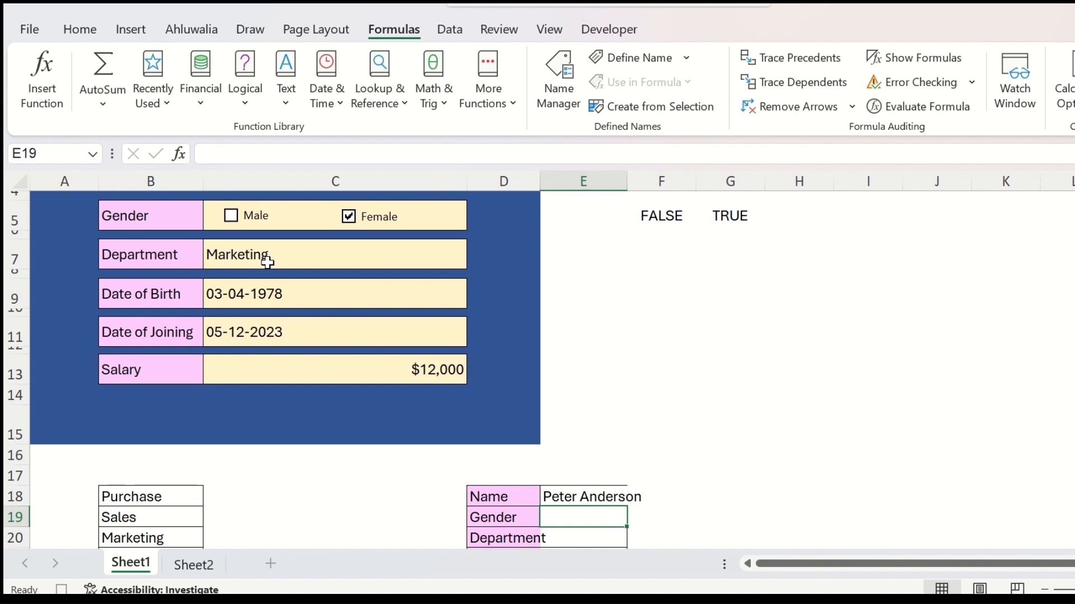
- Fill the Gender cell E19 with the formula =IF(F5=TRUE,"Male","Female") based on the Male checkbox's linked cell
scroll(267, 262, "down", 2)
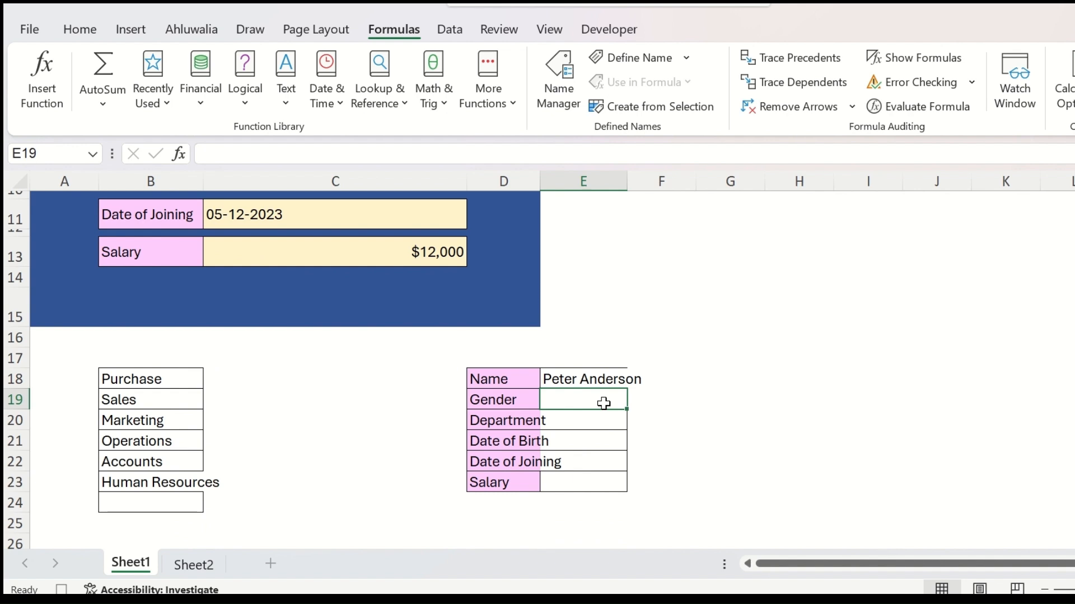
type("=")
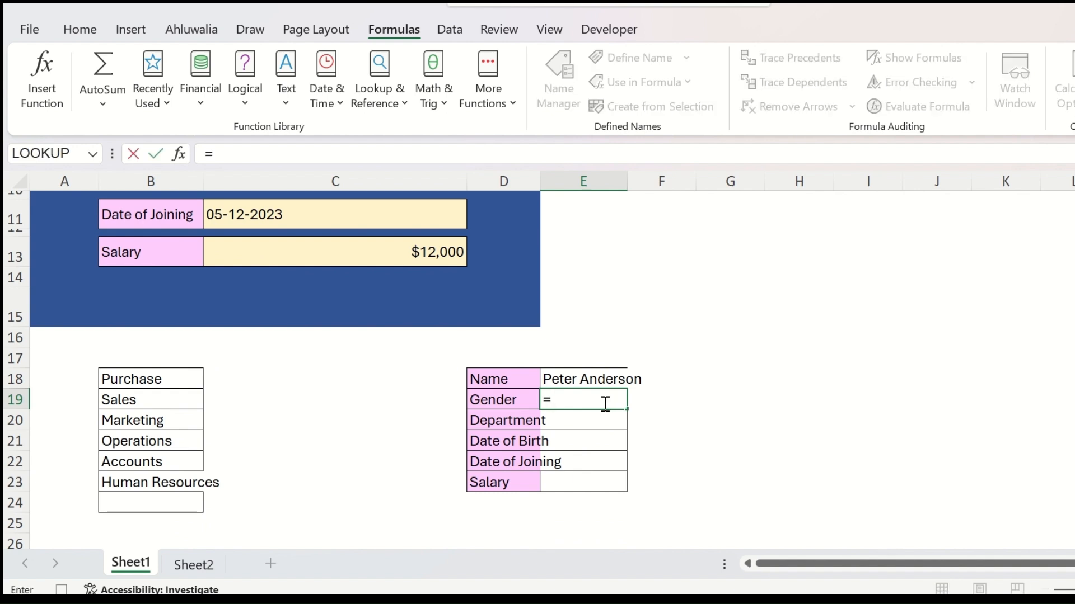
type("if(")
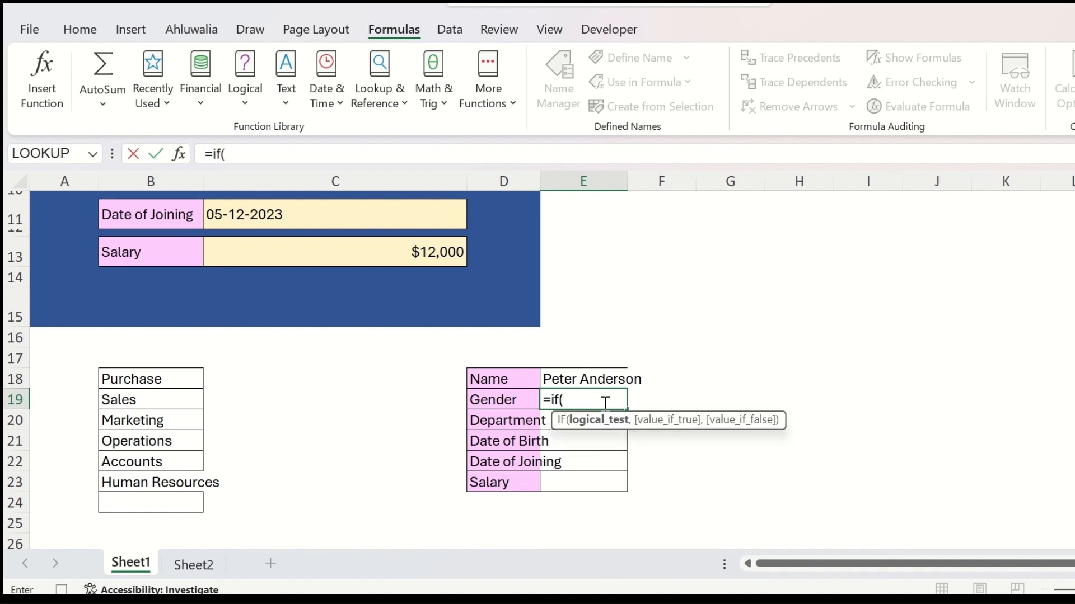
scroll(605, 403, "up", 3)
left_click(628, 312)
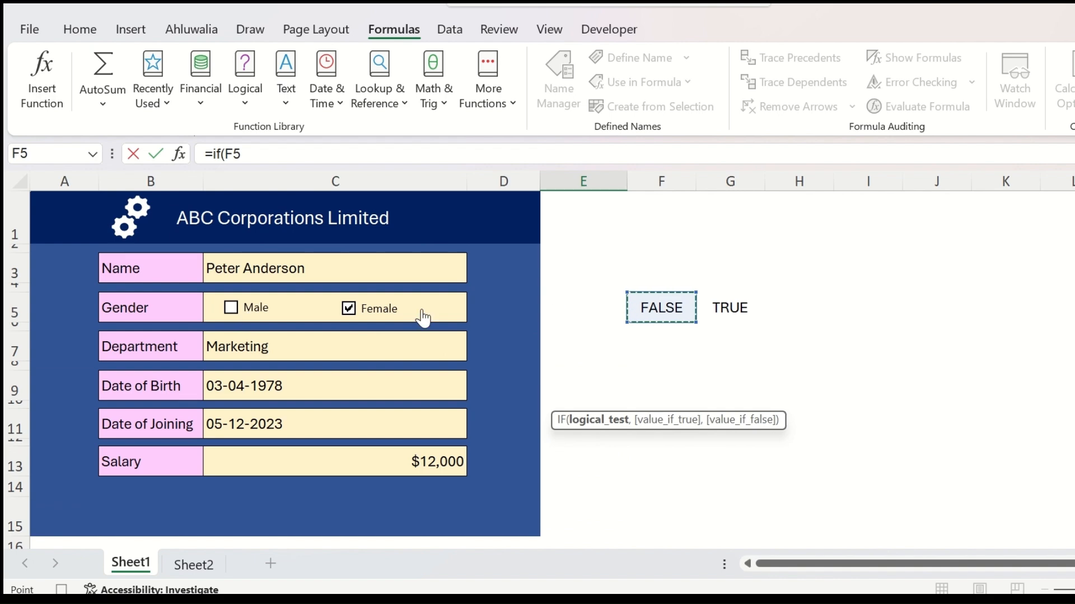
type("=TRU")
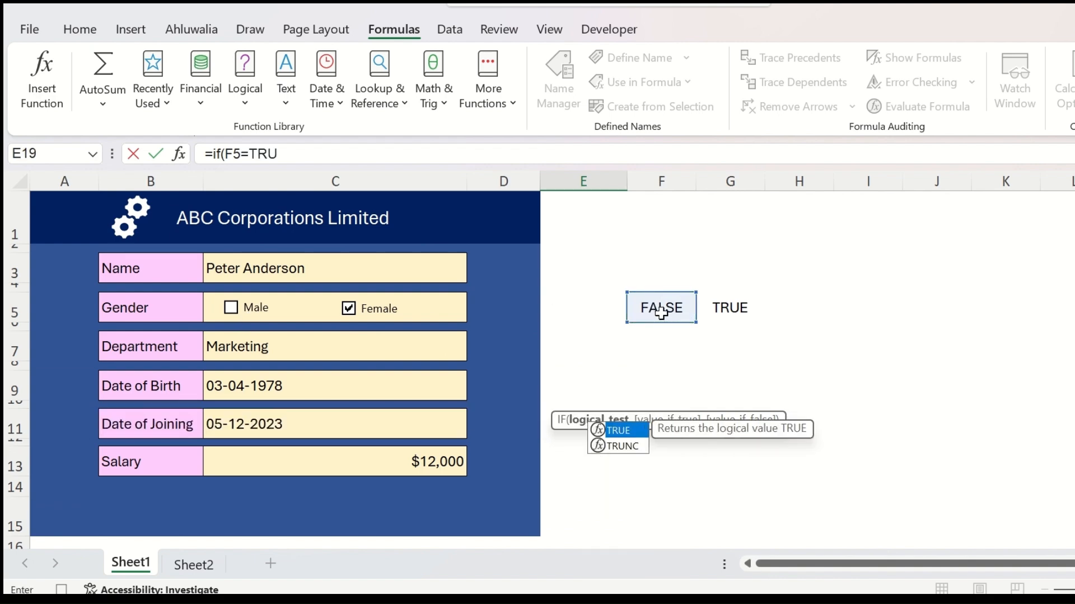
type("E")
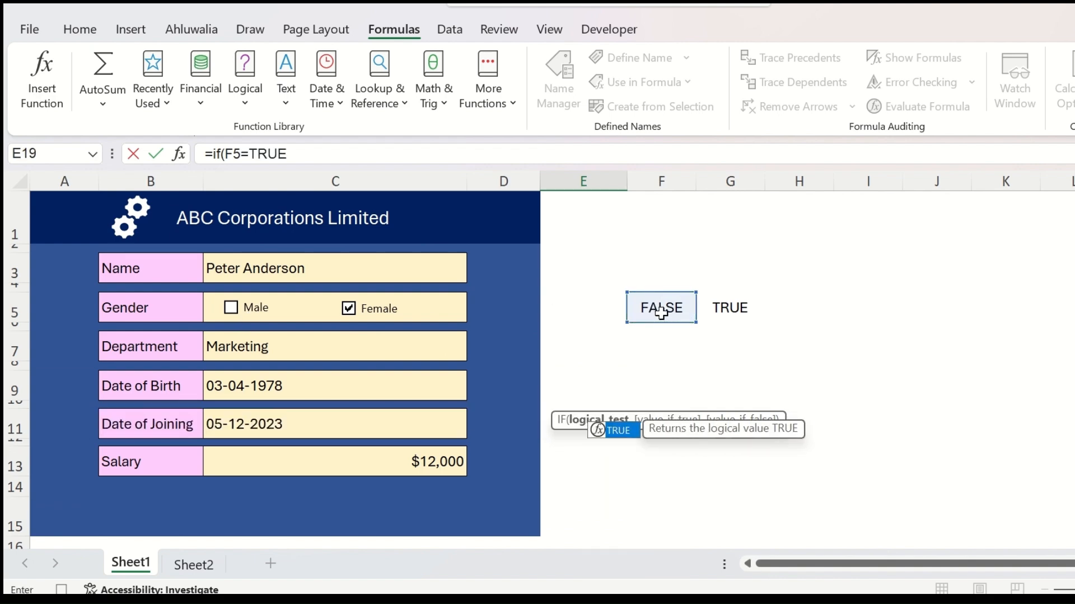
type(",\"Male")
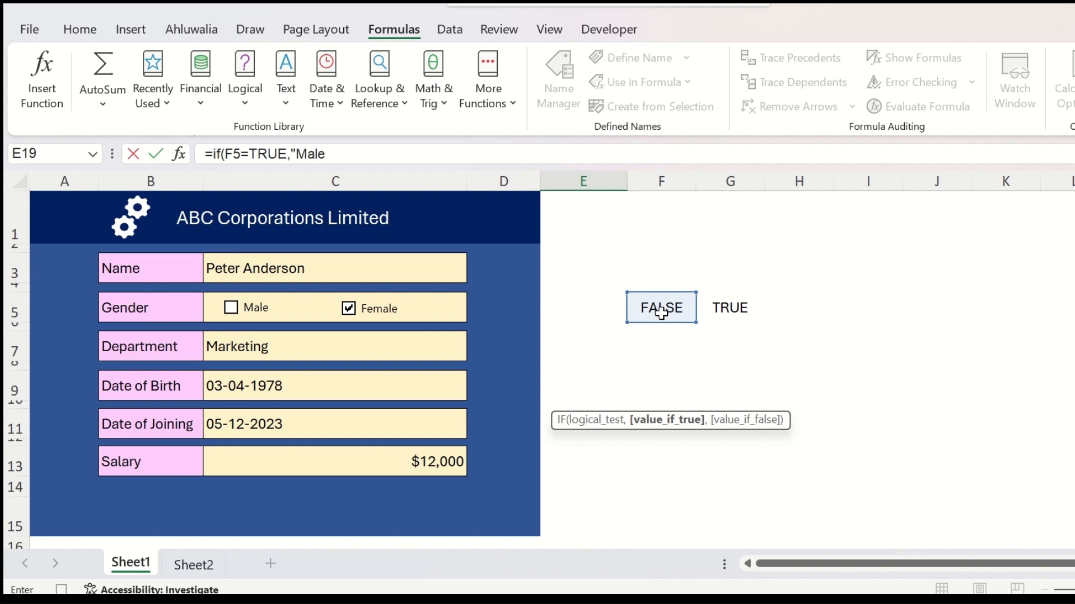
type("\",\"Female")
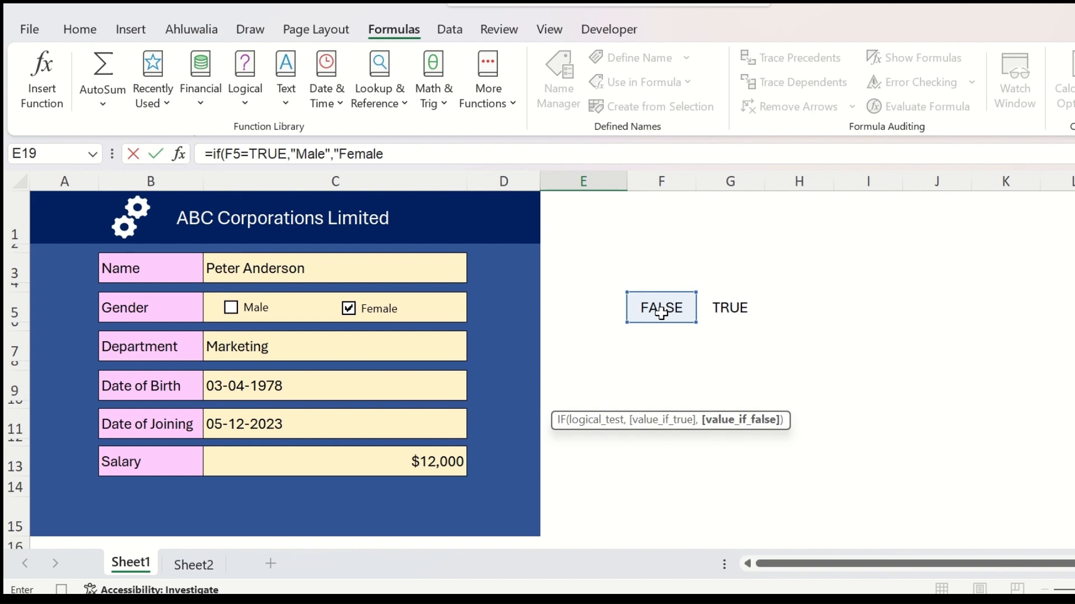
type("\")")
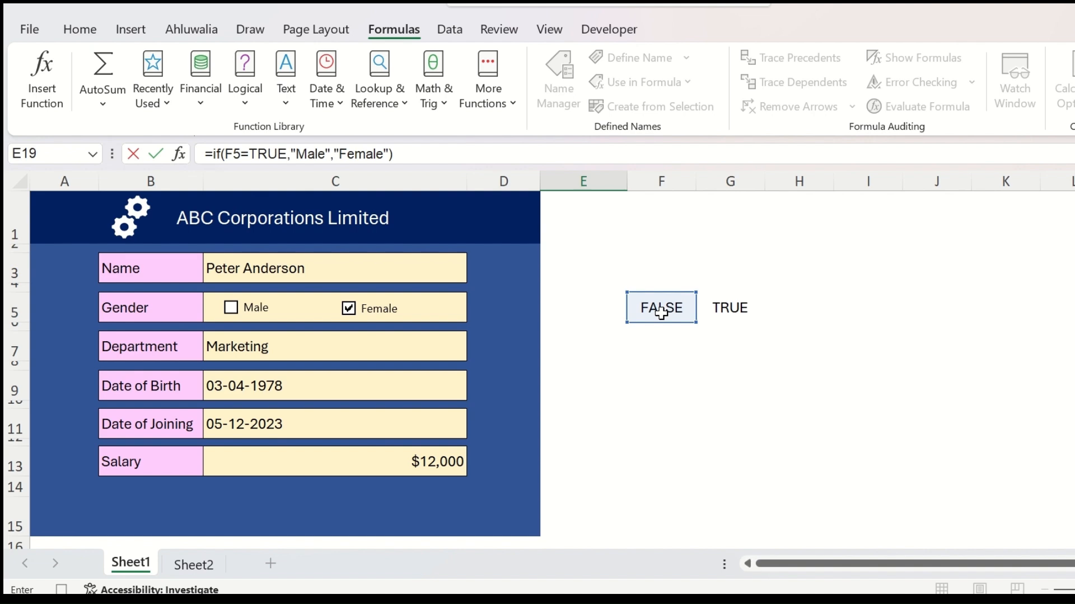
key("Return")
scroll(662, 312, "down", 3)
scroll(502, 336, "up", 3)
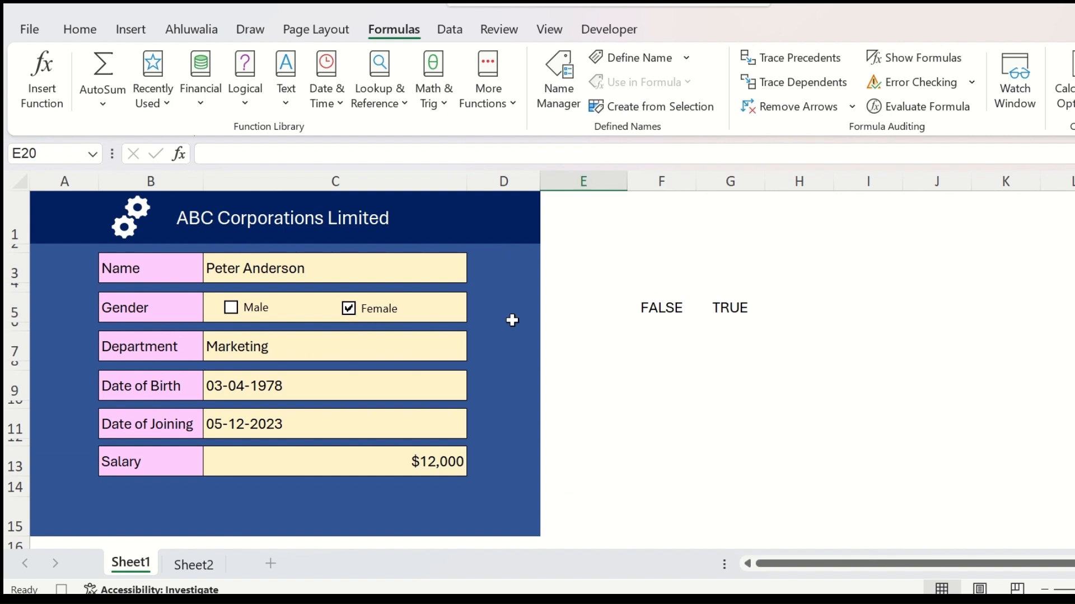
scroll(604, 348, "down", 2)
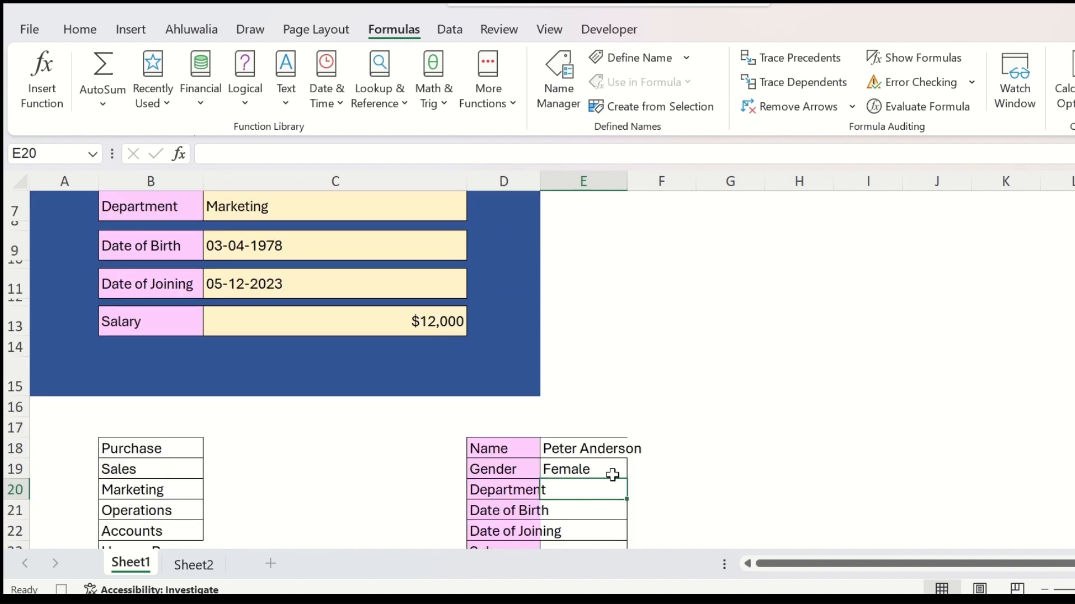
left_click(587, 470)
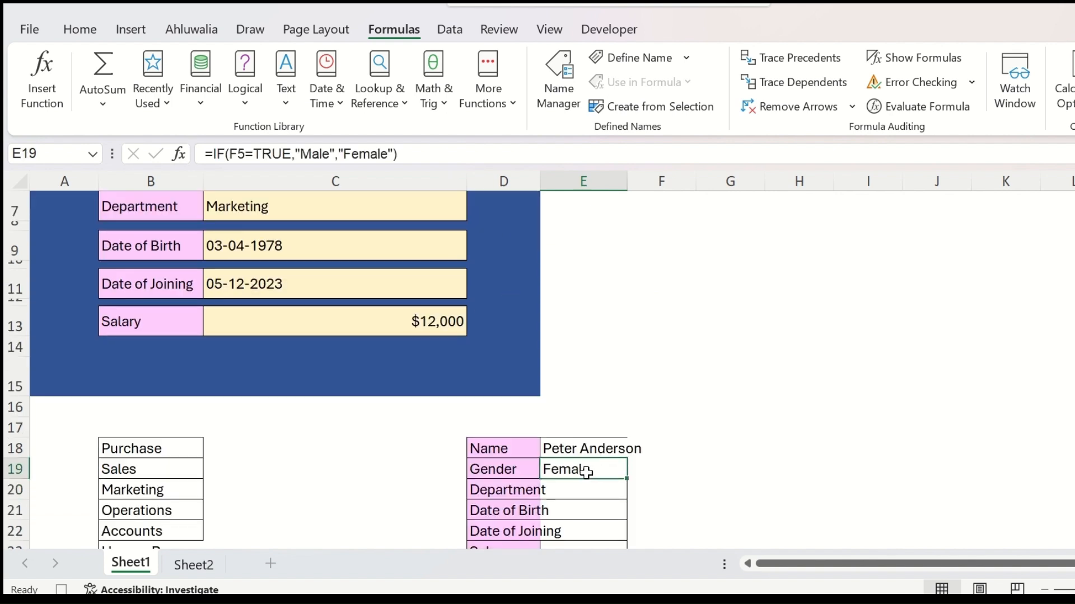
- Link the Department cell E20 to the form with =C7 and widen column D to fit its labels
left_click(590, 493)
type("=")
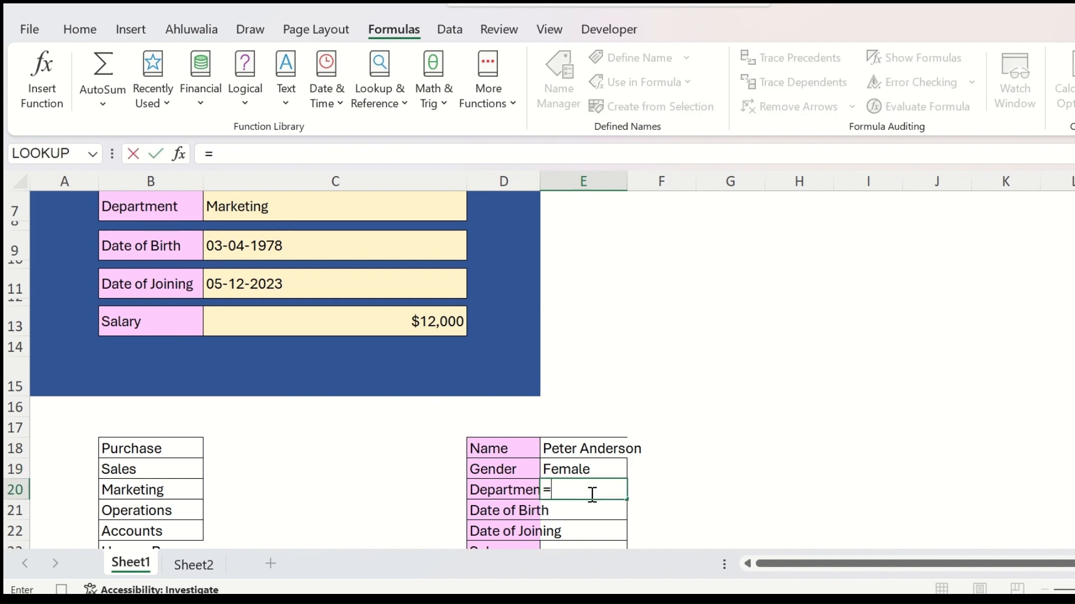
scroll(530, 402, "up", 2)
left_click(228, 346)
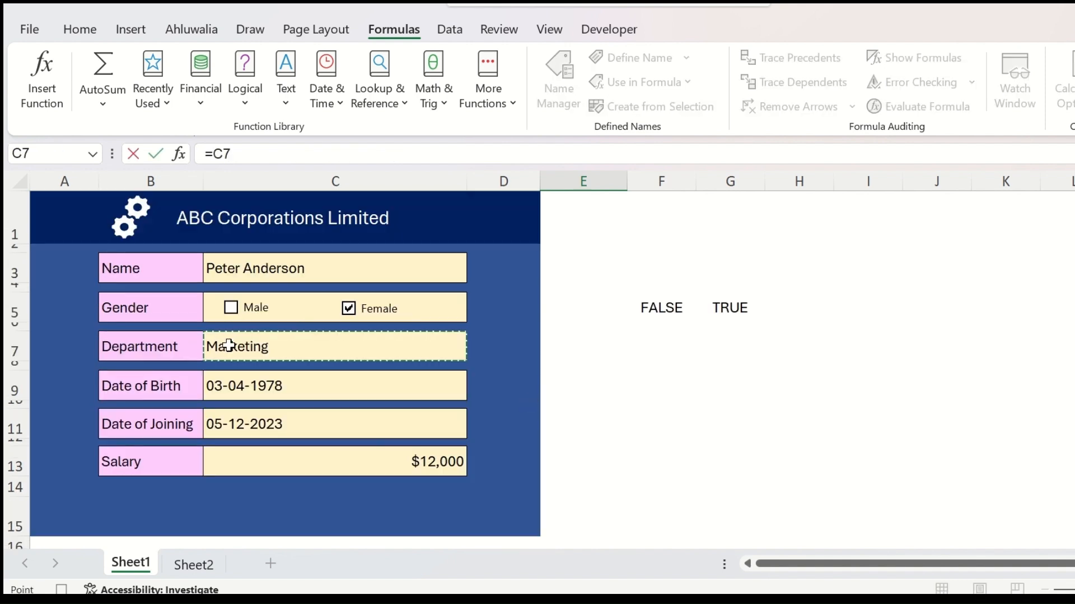
key("Return")
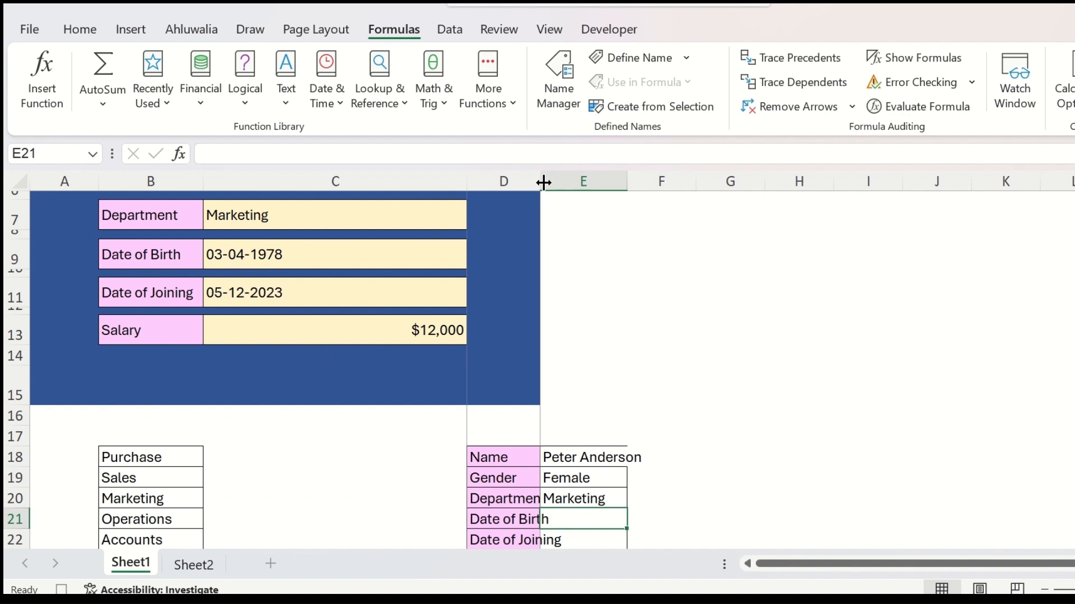
left_click_drag(542, 181, 564, 182)
- Link the Date of Birth, Date of Joining and Salary cells E21, E22 and E23 to form cells C9, C11 and C13
type("=")
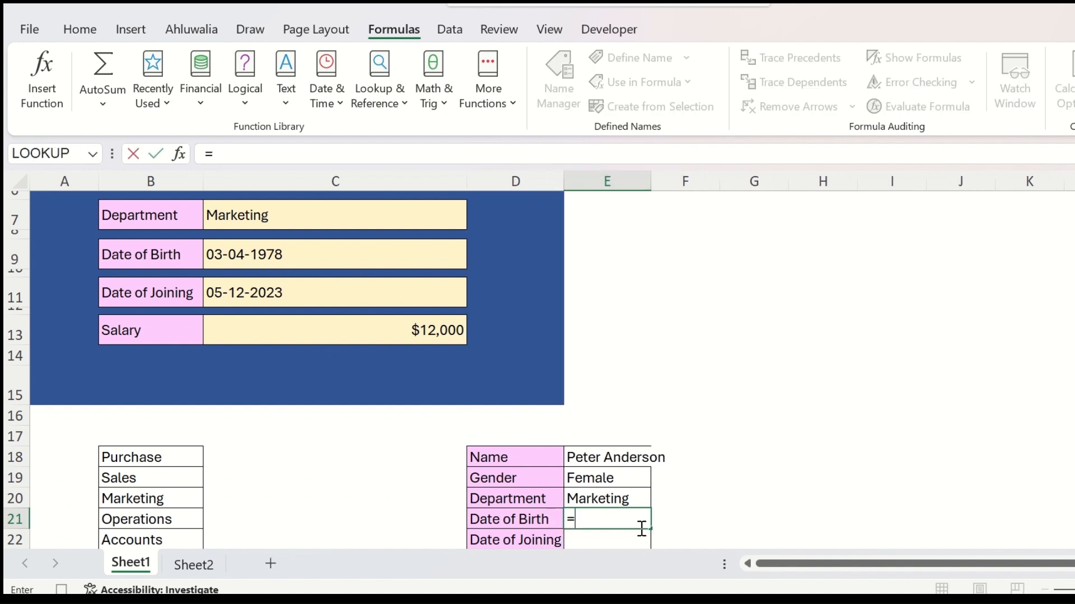
left_click(242, 264)
key("Return")
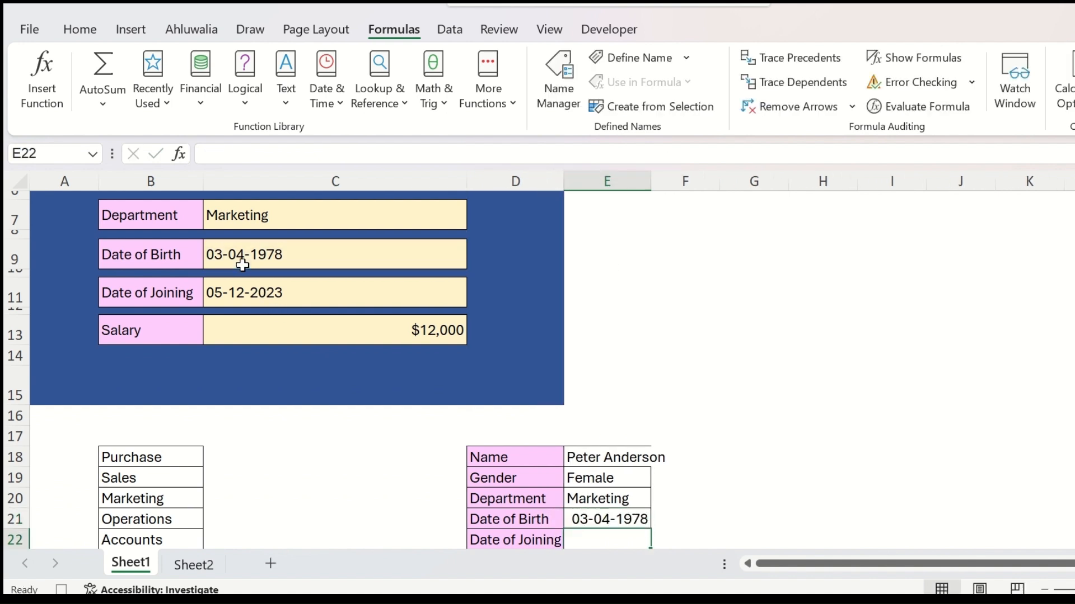
type("=")
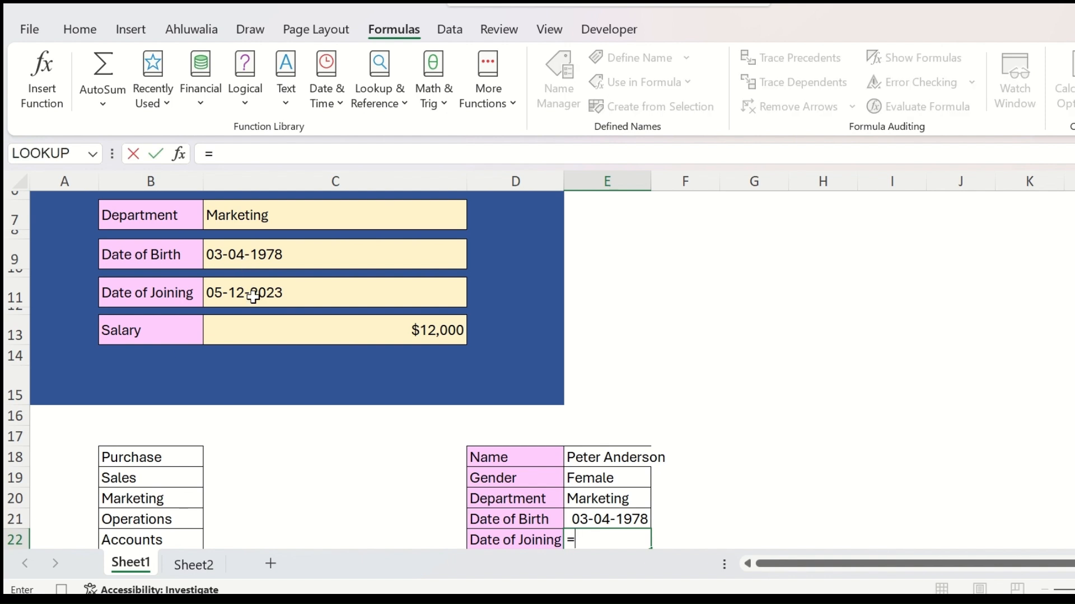
left_click(253, 295)
key("Return")
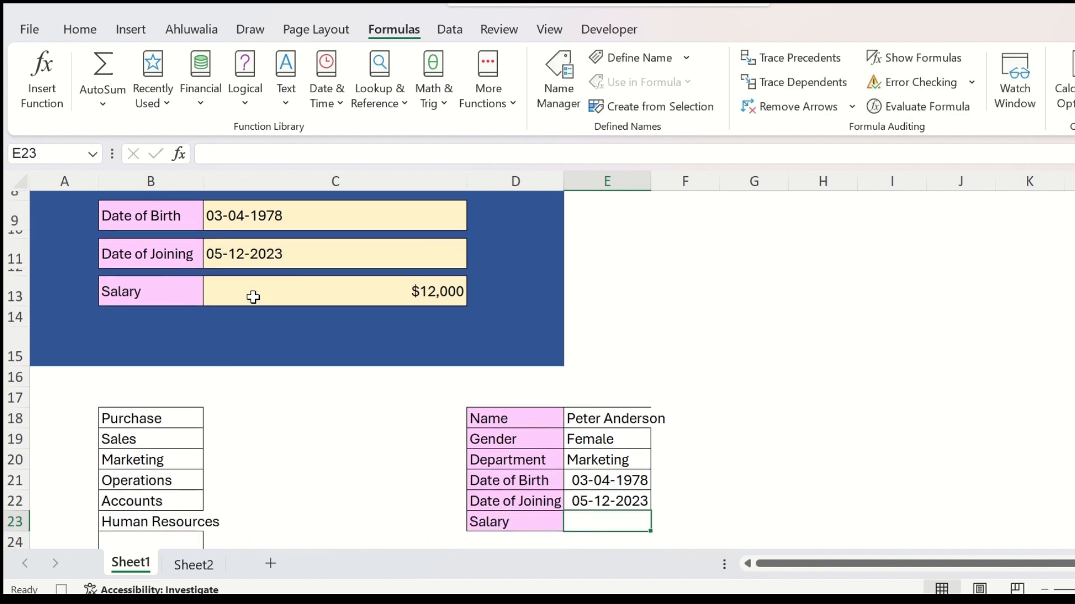
type("=")
left_click(253, 296)
key("Return")
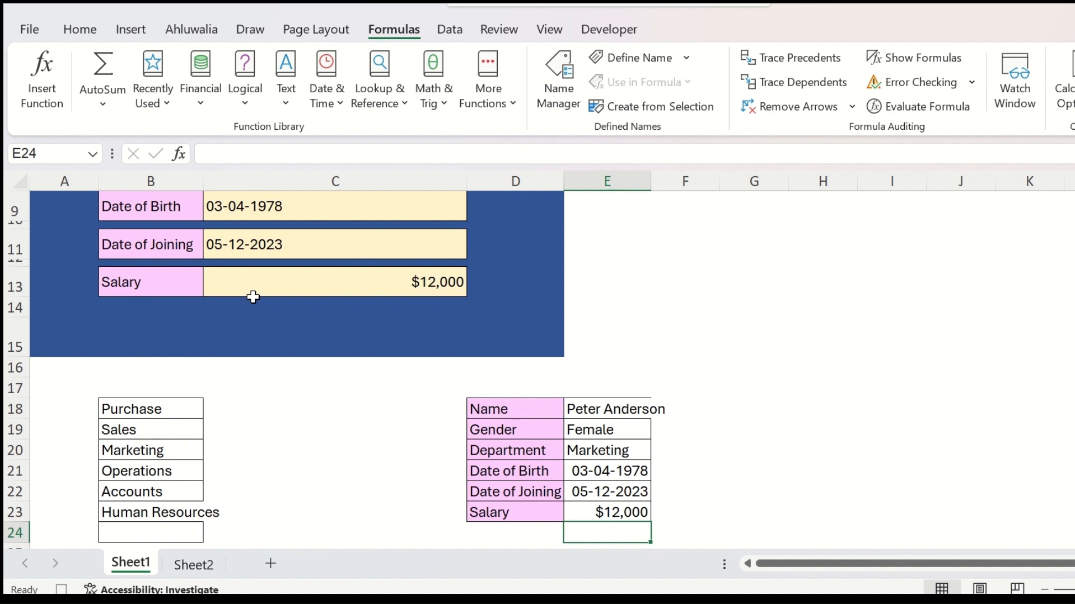
- Add a new worksheet to the workbook and return to Sheet1
left_click_drag(512, 409, 648, 511)
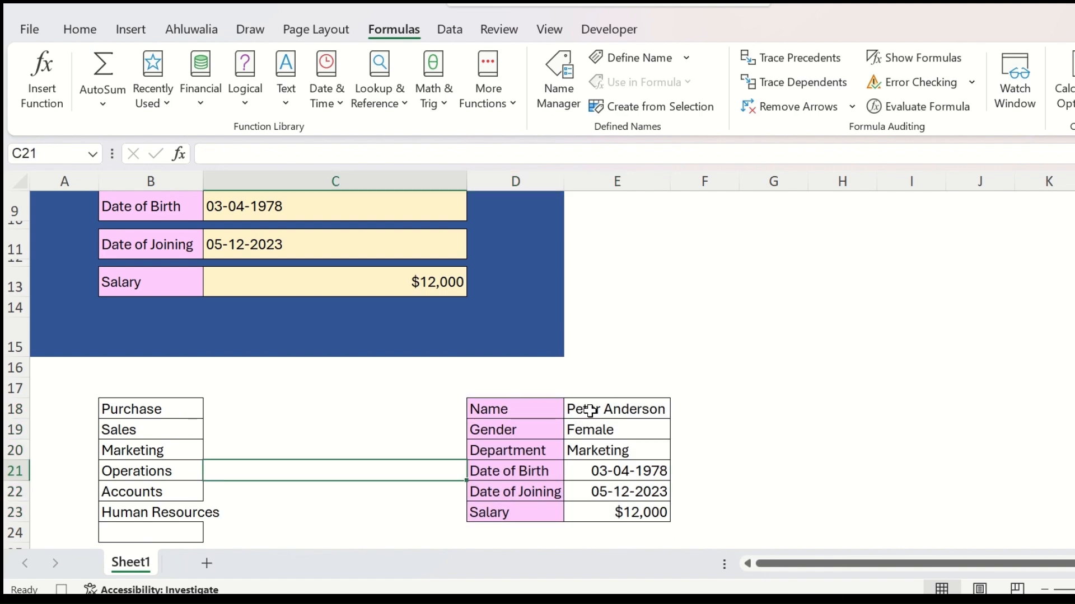
left_click(590, 411)
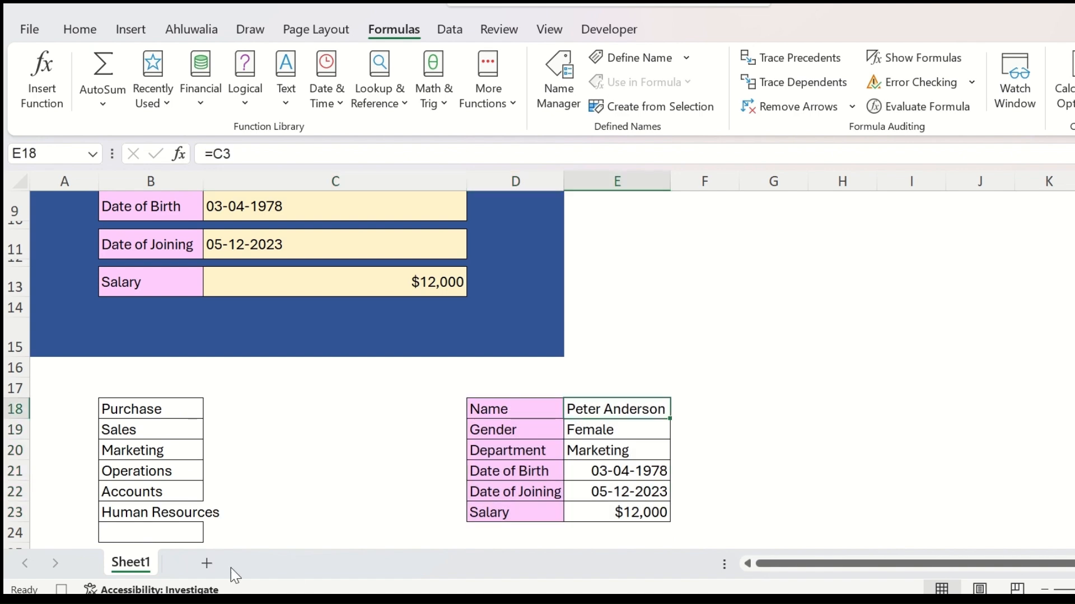
left_click(212, 566)
left_click(130, 564)
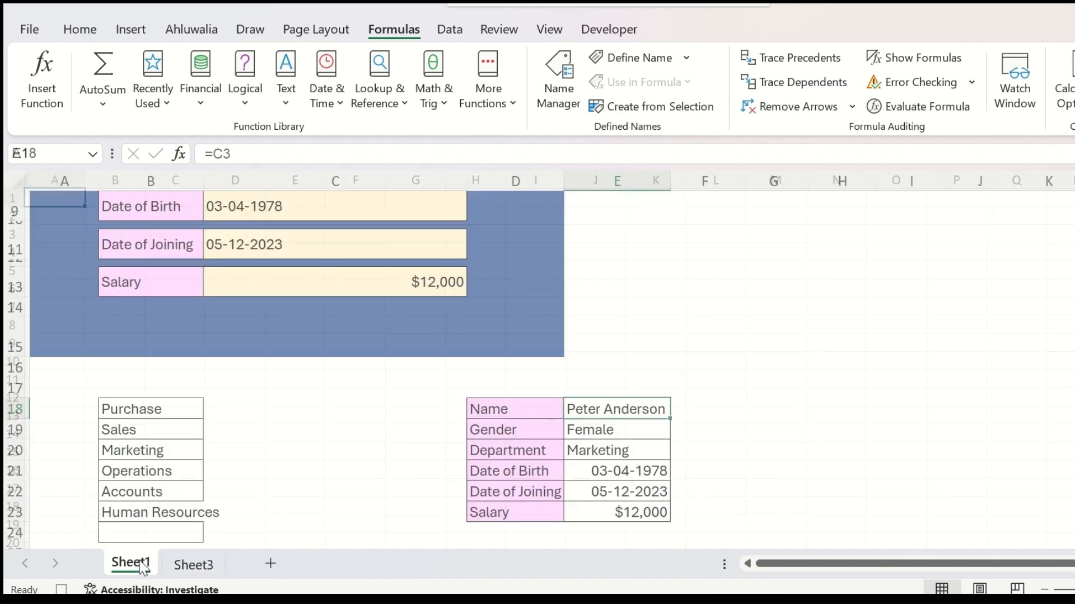
- Copy the six labels in D18:D23 of Sheet1 and paste them transposed as a header row from A1 of Sheet3
left_click_drag(543, 407, 547, 512)
key("ctrl+c")
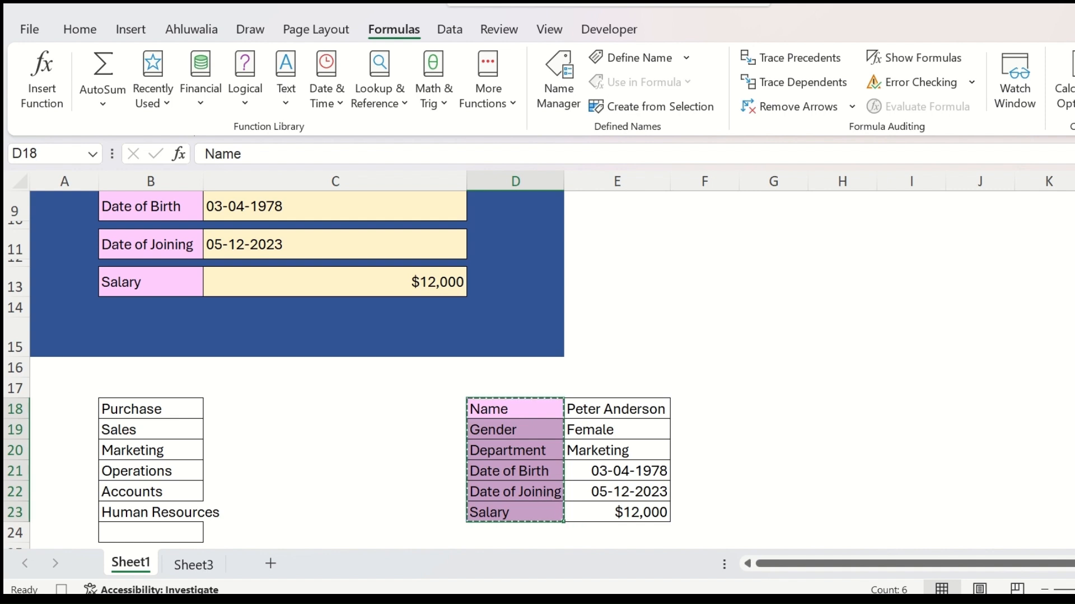
left_click(193, 564)
right_click(77, 203)
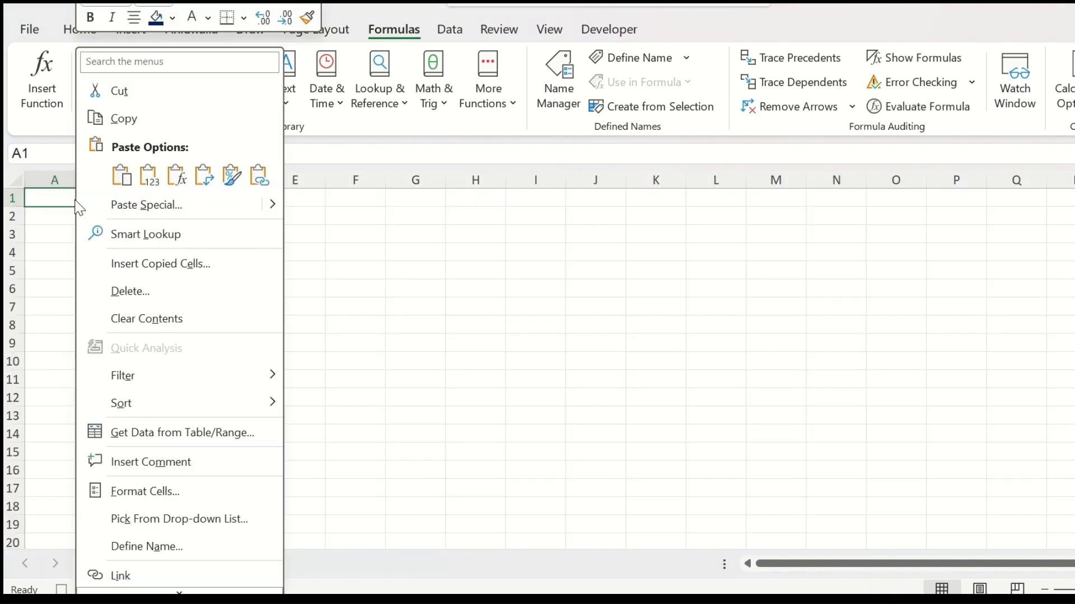
left_click(210, 174)
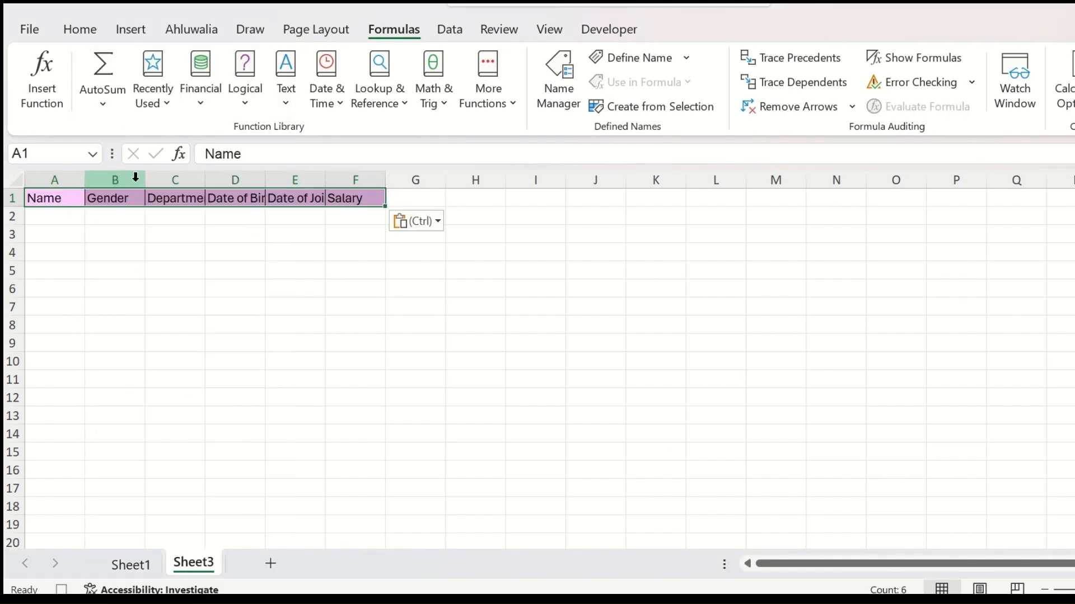
- Widen columns A to F of Sheet3 so the header labels from Name to Salary fit
left_click_drag(85, 180, 224, 180)
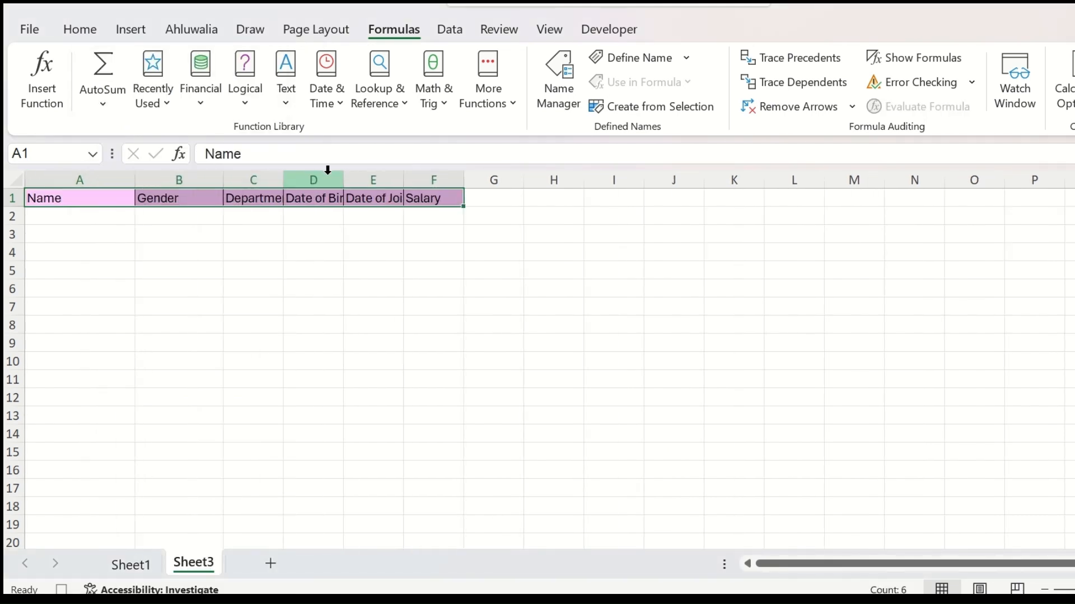
left_click_drag(291, 175, 337, 176)
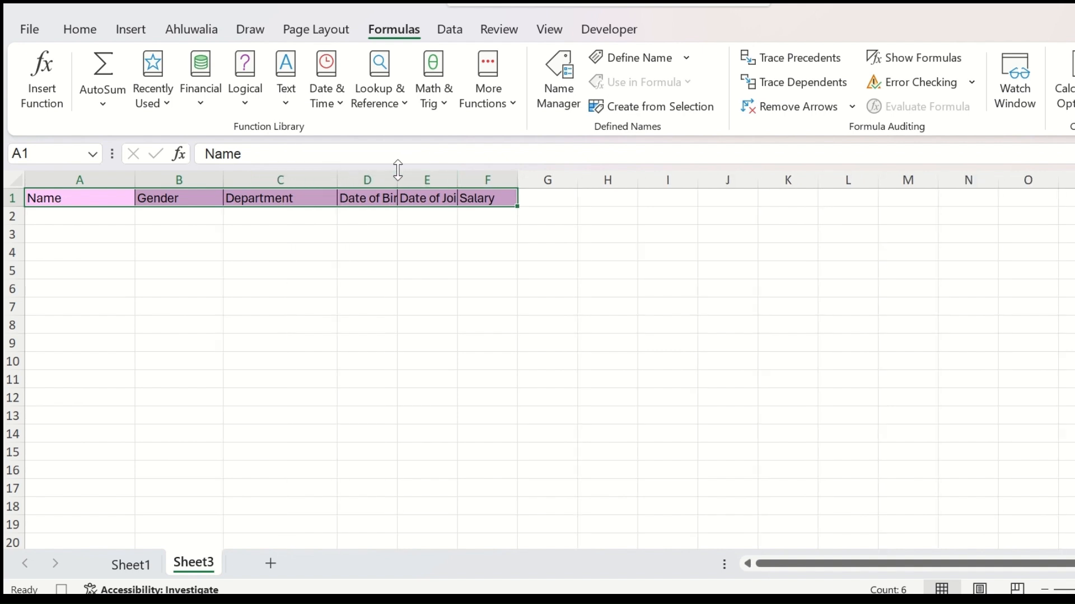
double_click(395, 174)
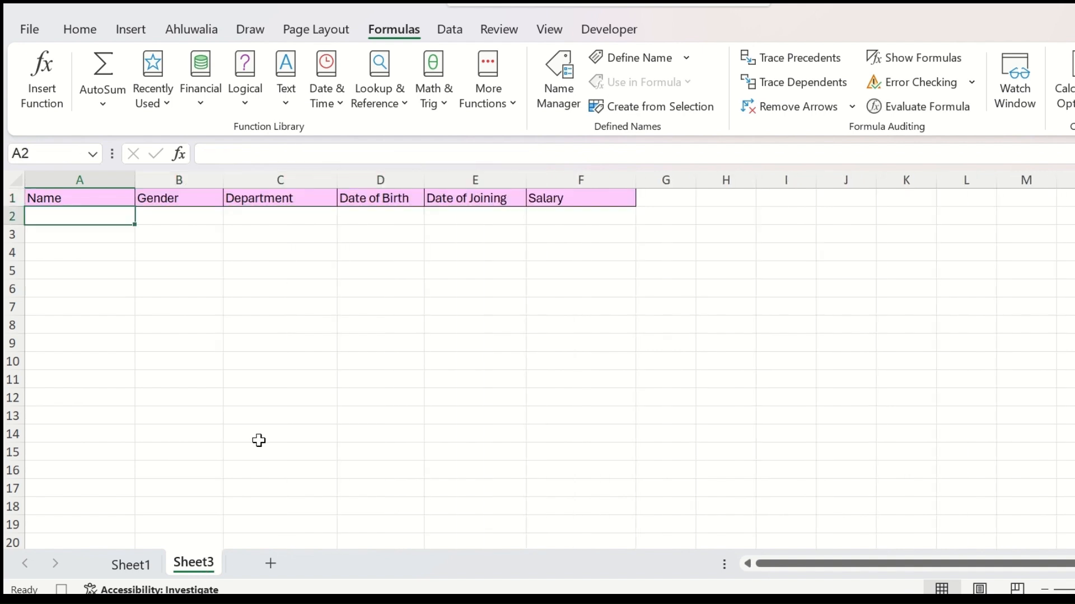
- Draw a form control button below the Salary field of the form on Sheet1, in row 15 of column C
left_click(124, 572)
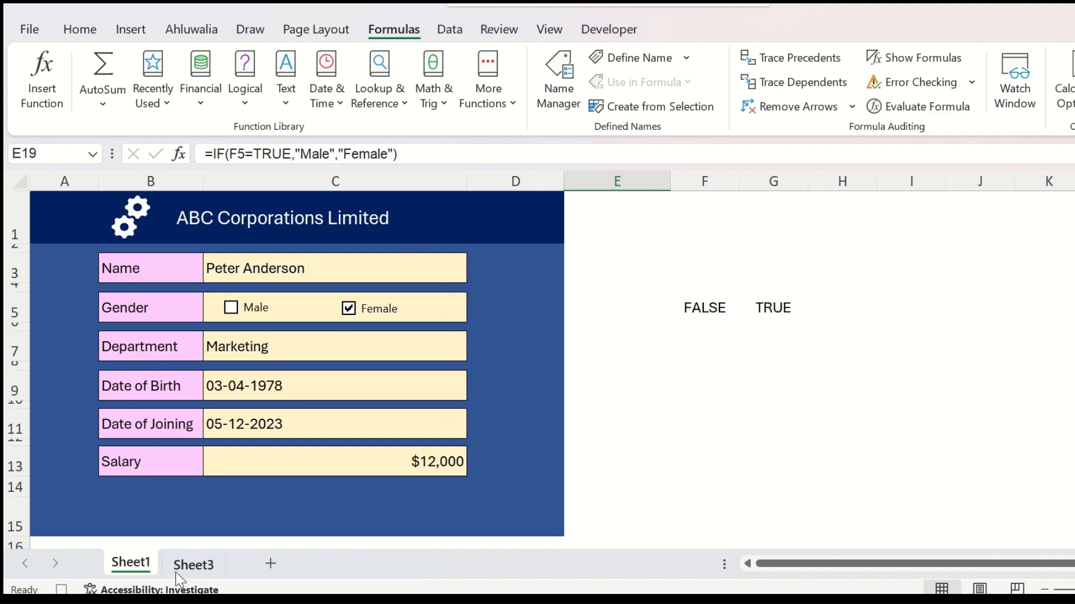
left_click(193, 565)
left_click(141, 566)
left_click(609, 29)
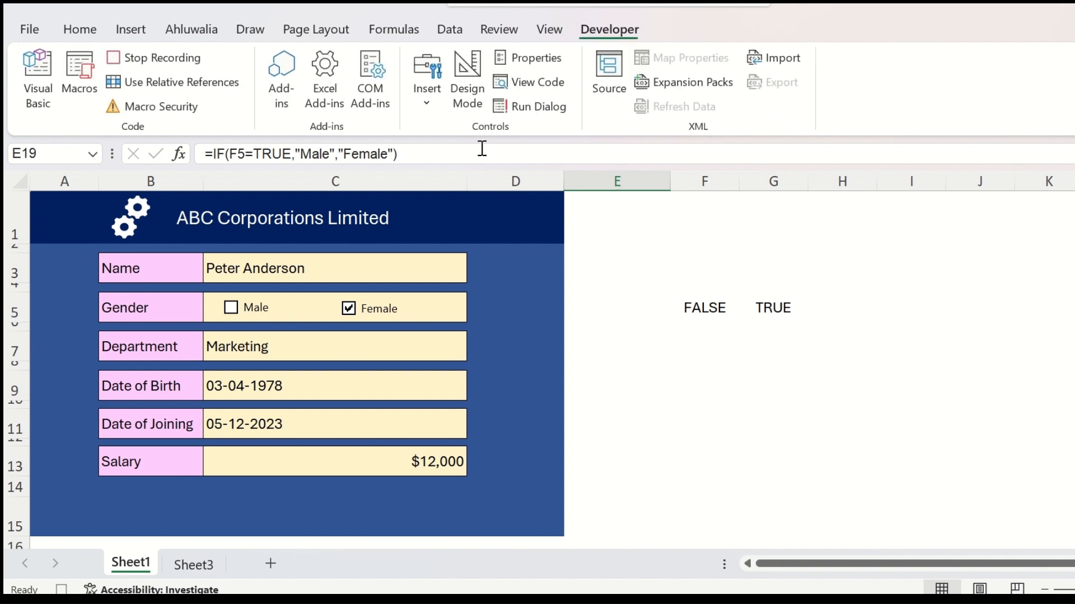
left_click(427, 92)
left_click(417, 152)
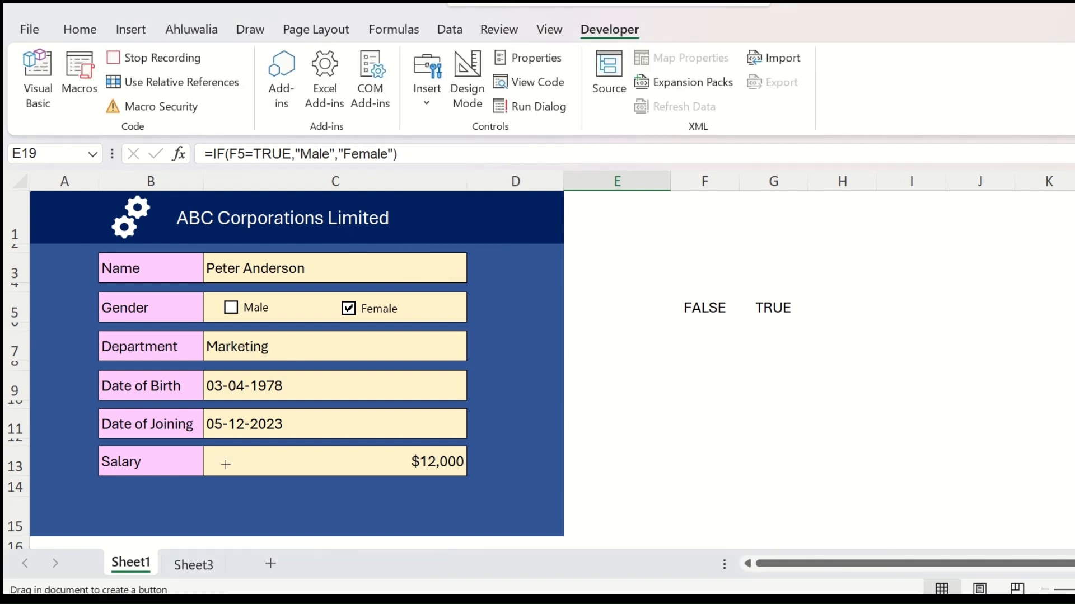
left_click_drag(217, 489, 331, 525)
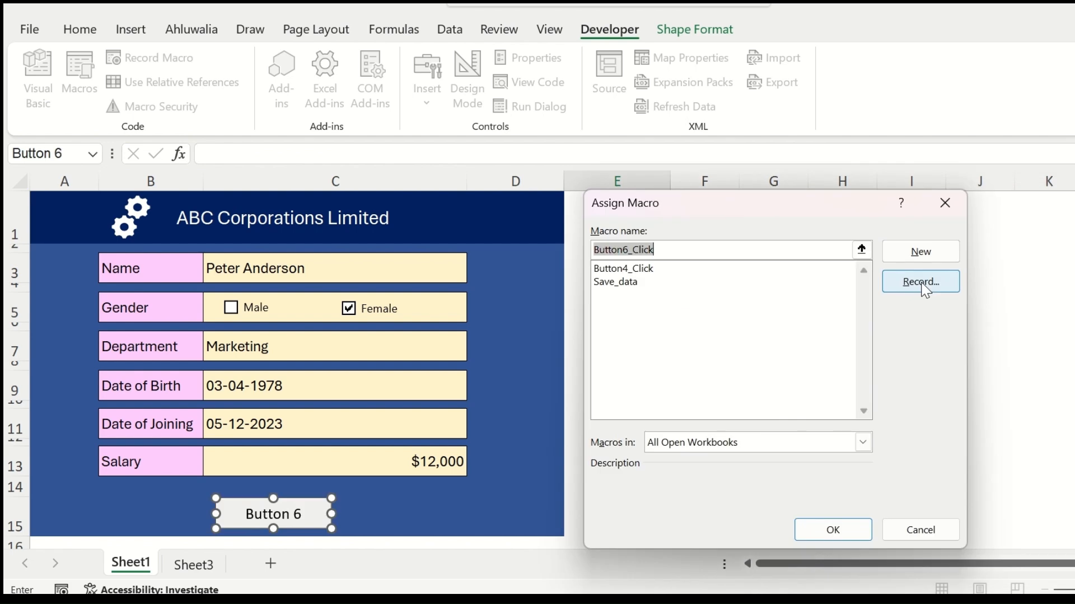
- Assign a new recorded macro named Save_Employee_data to the button, stored in This Workbook, and start recording
left_click(921, 281)
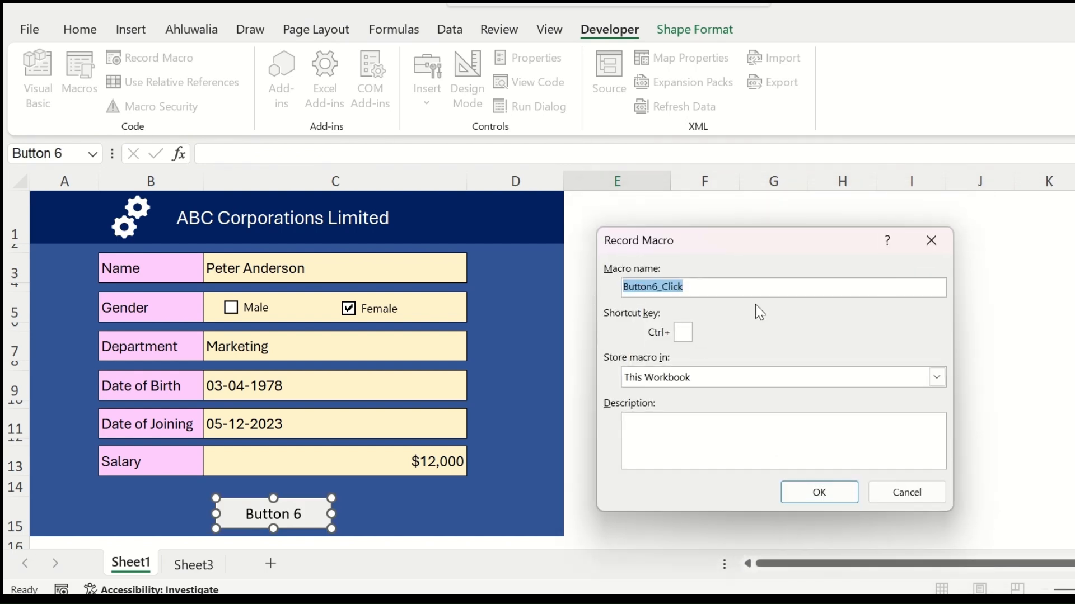
type("Save_Employee_data")
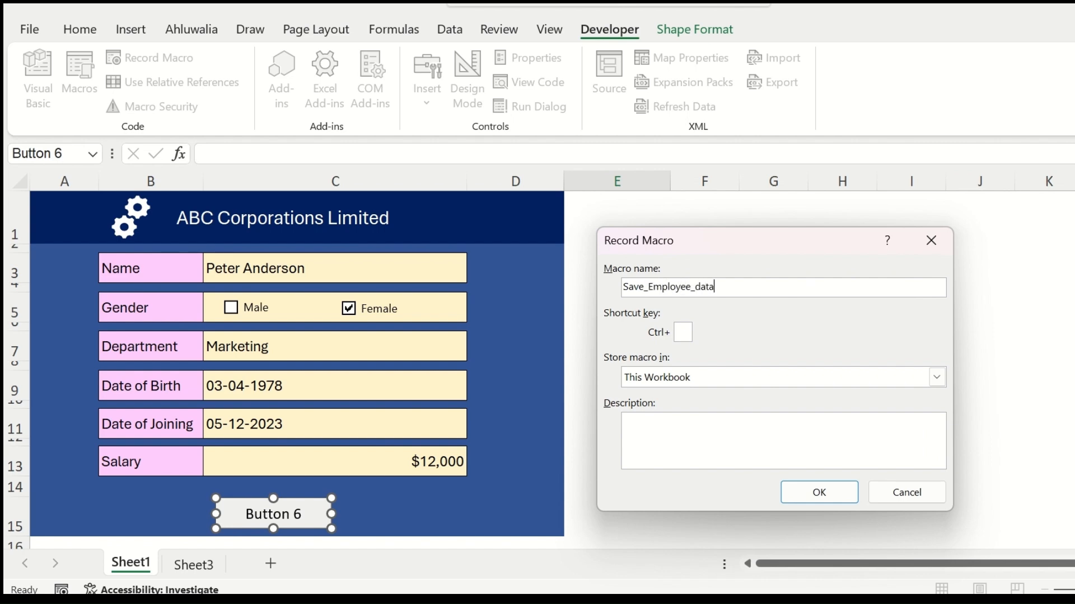
left_click(811, 495)
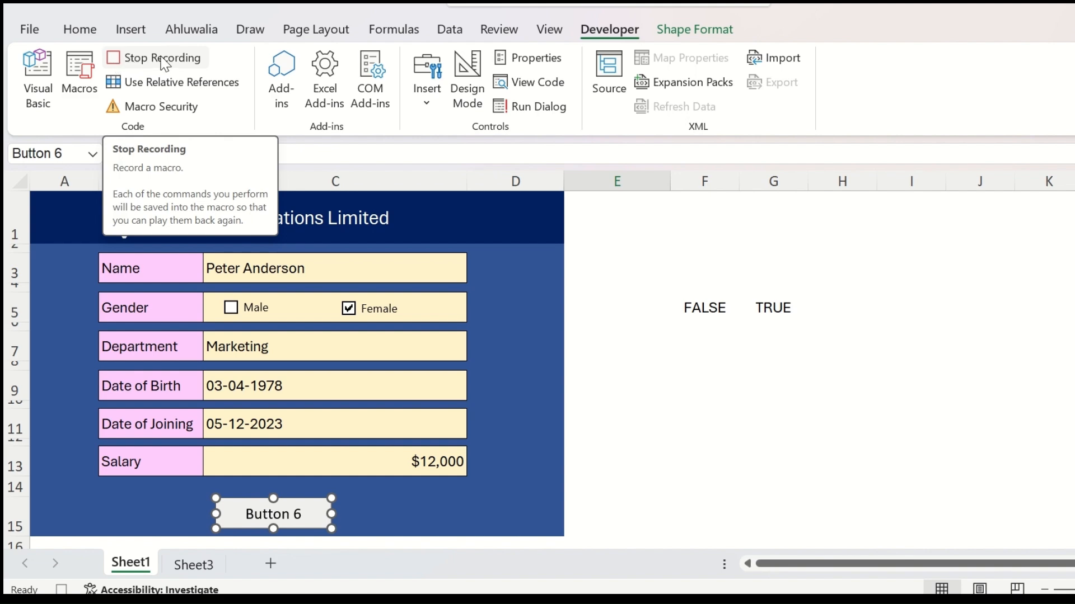
- Copy E18:E23 on Sheet1, paste it as values only into F18:F23, and widen column F to fit
scroll(547, 378, "down", 3)
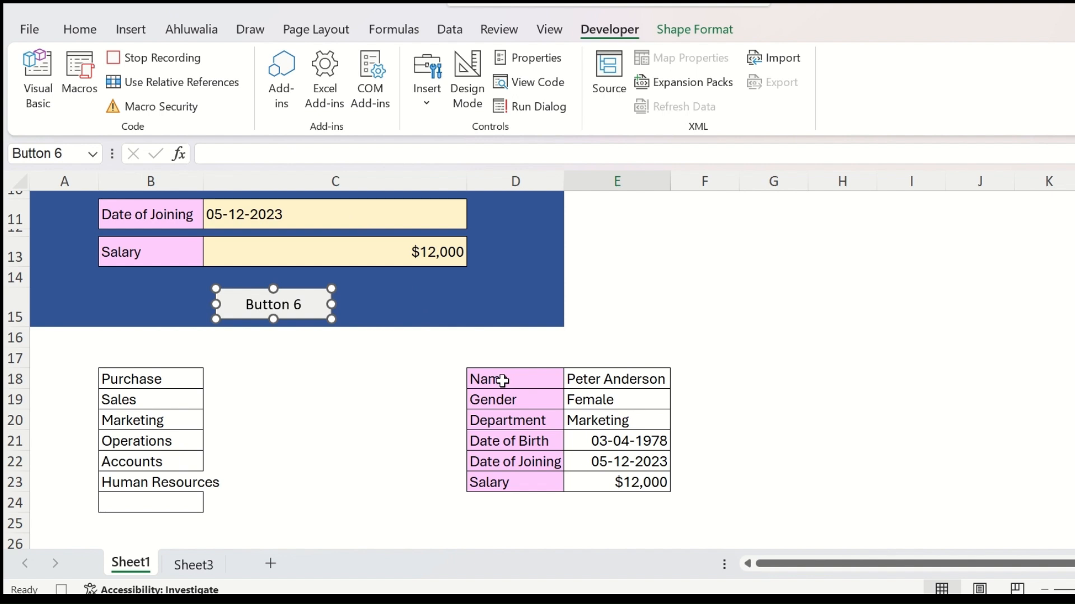
left_click_drag(502, 381, 513, 482)
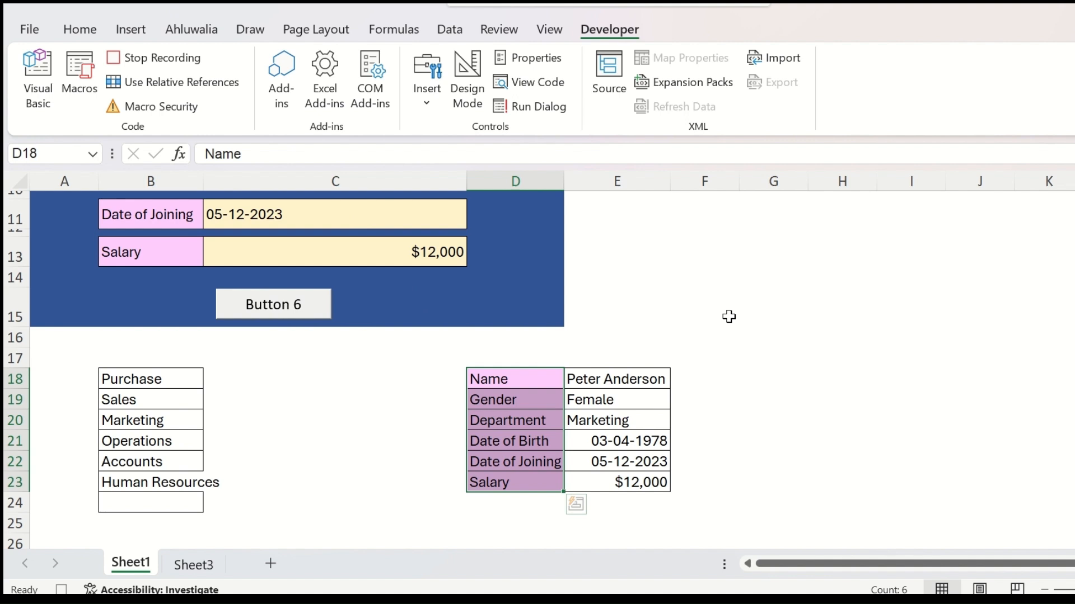
left_click_drag(636, 373, 632, 482)
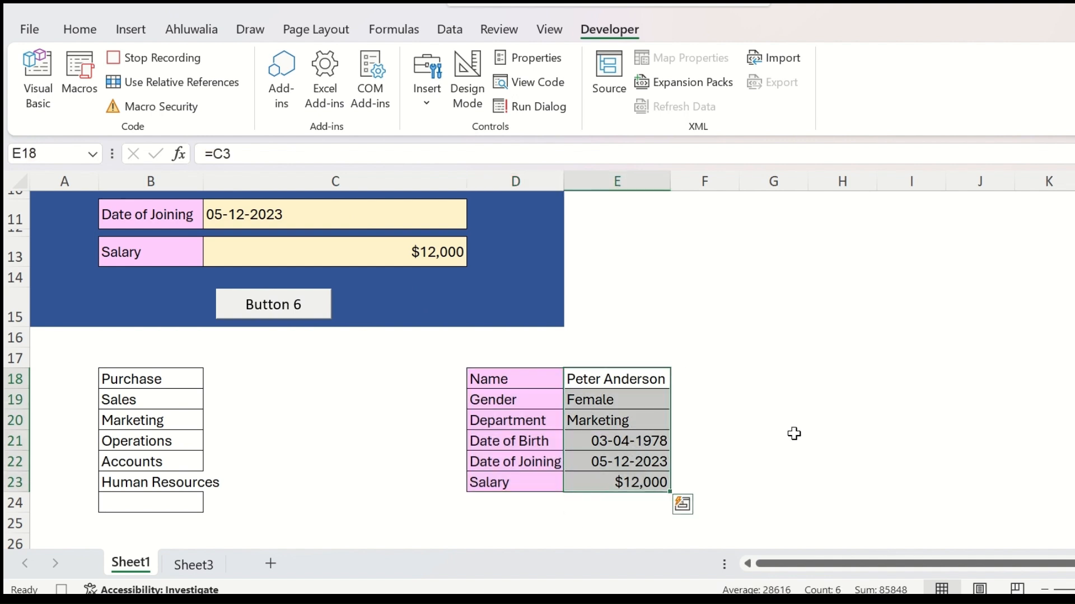
key("ctrl+c")
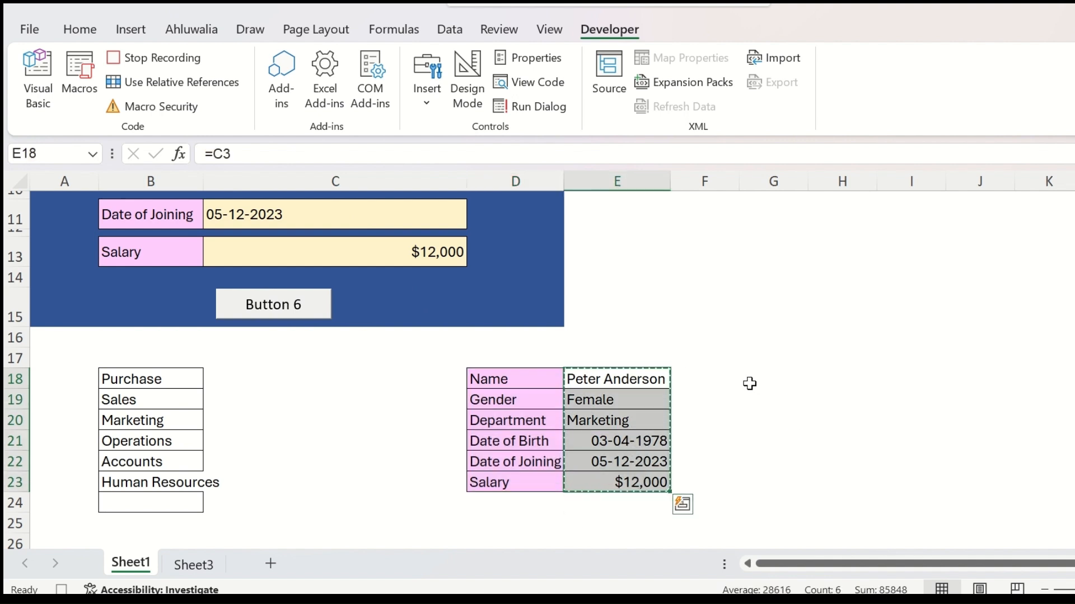
right_click(713, 374)
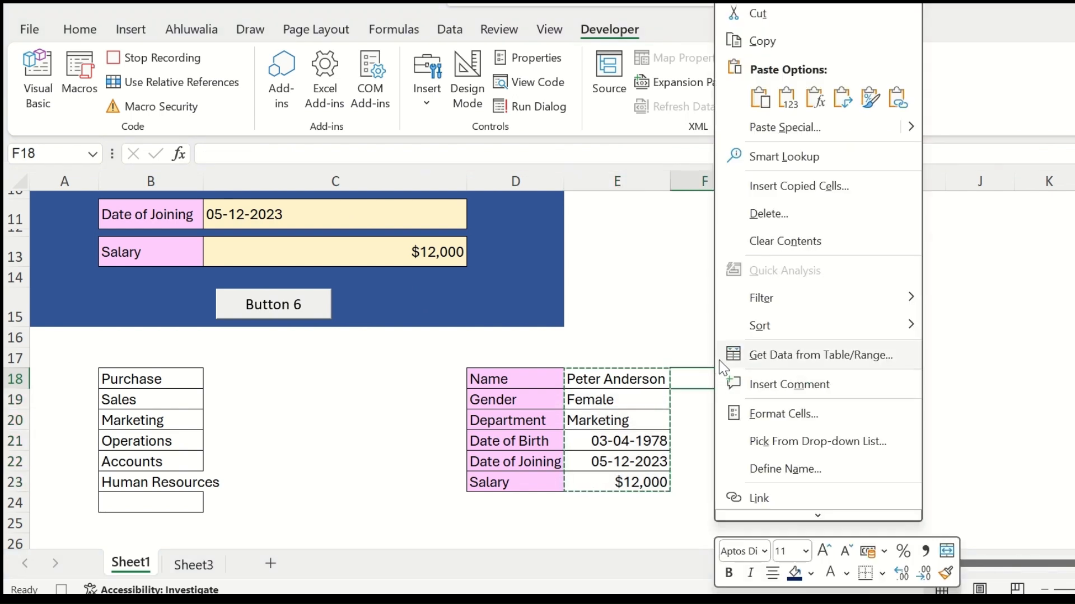
left_click(789, 98)
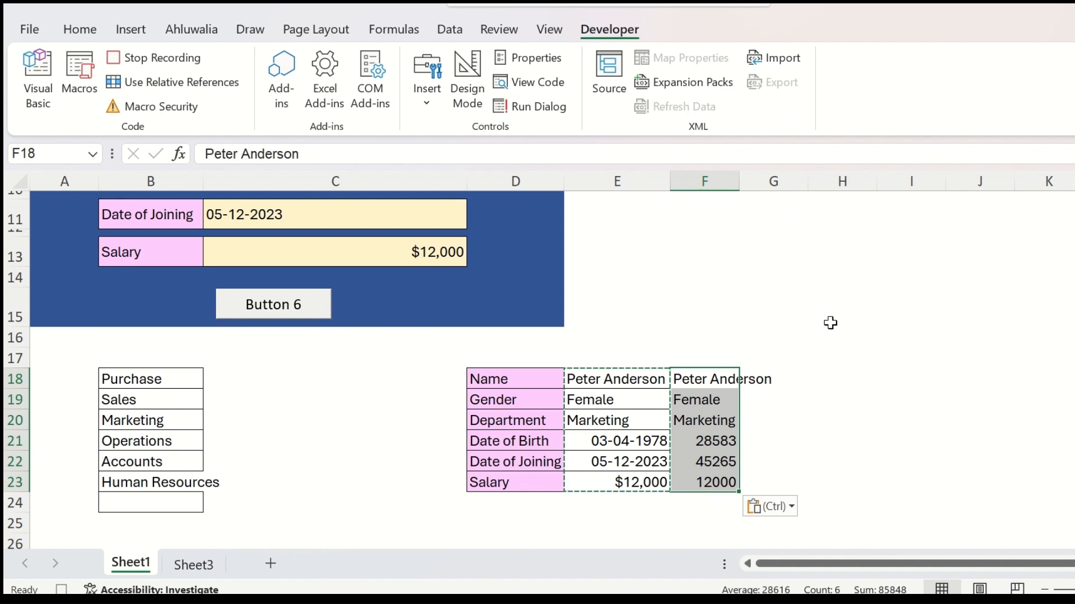
left_click_drag(771, 376, 746, 481)
- Insert an entire new row at A2 on Sheet3, directly below the header row
key("ctrl+c")
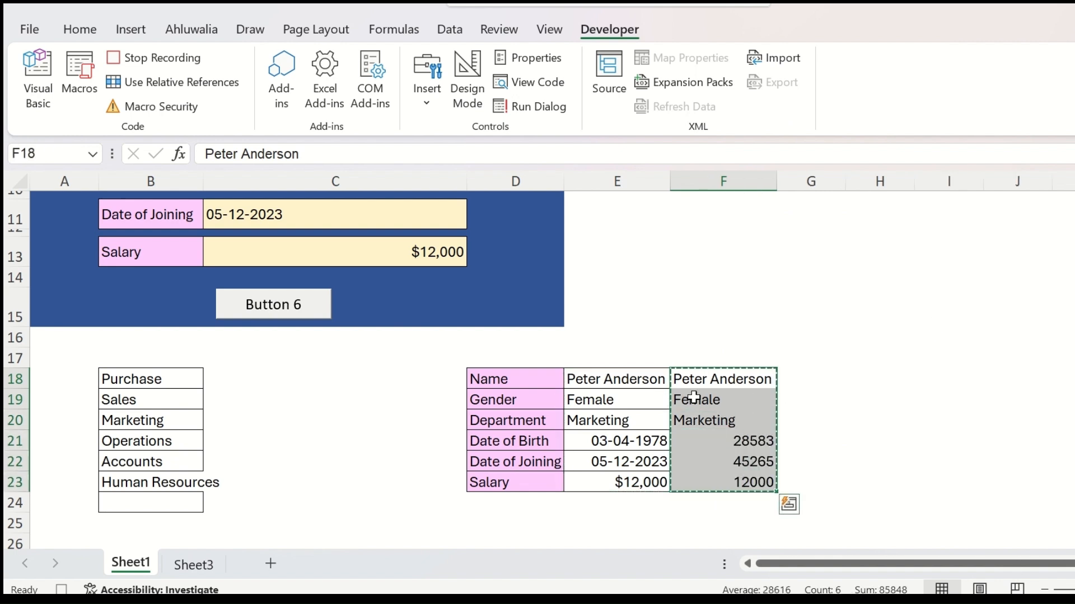
left_click(201, 567)
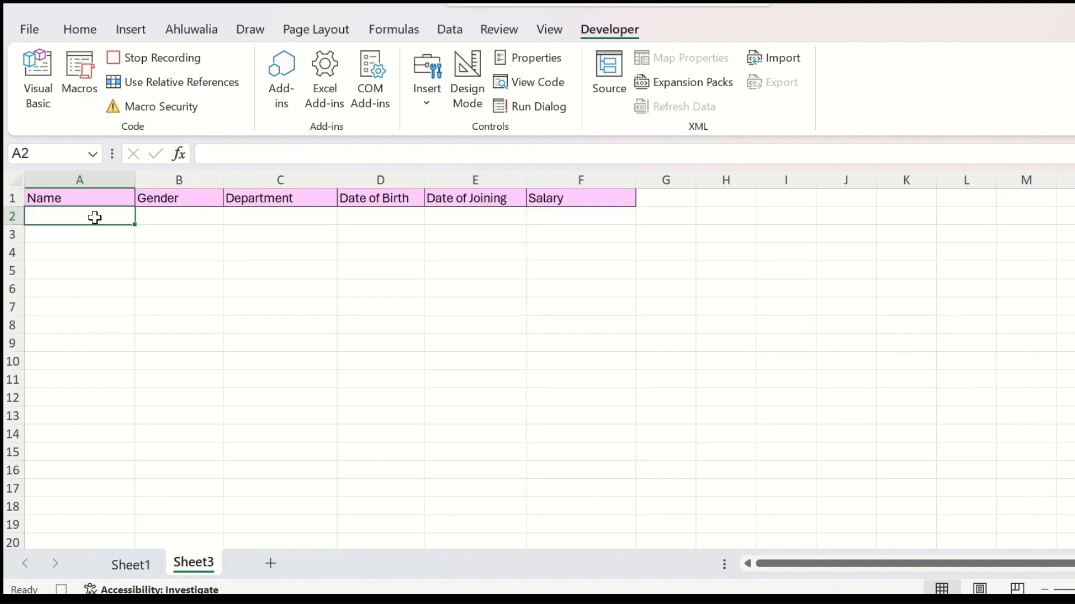
left_click(38, 217)
key("ctrl+shift+equal")
left_click_drag(904, 323, 611, 241)
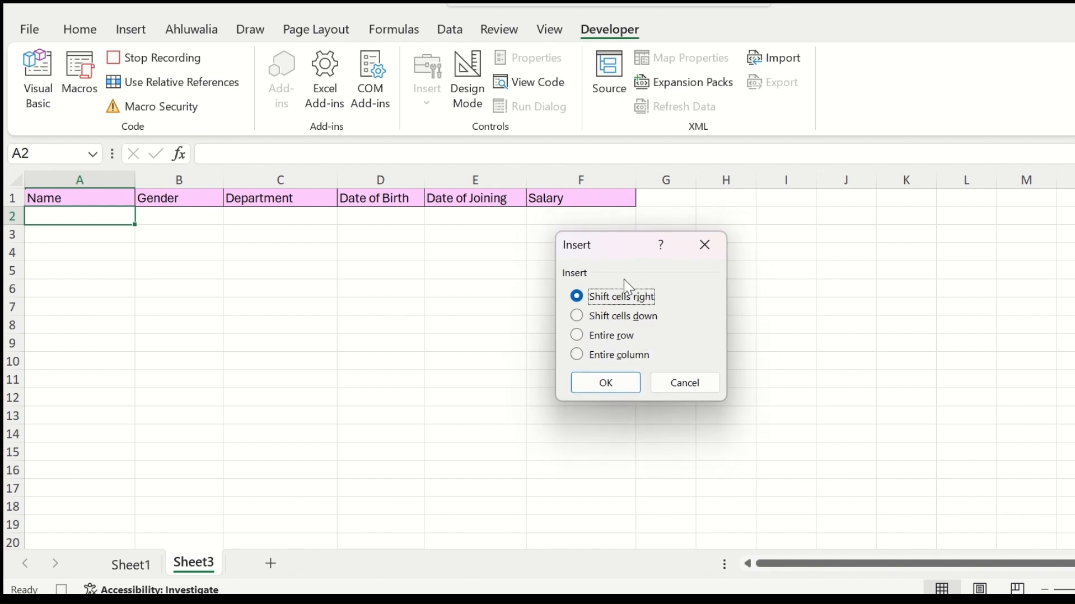
left_click(618, 339)
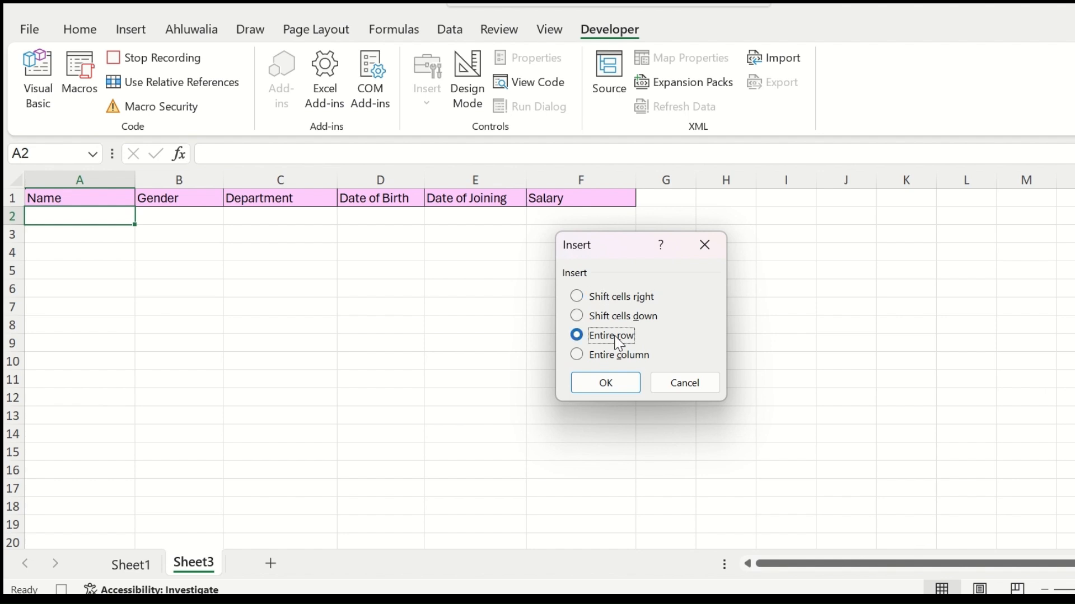
left_click(607, 384)
- Copy the values in F18:F23 of Sheet1 and paste them transposed into row 2 of Sheet3, starting at A2
left_click(131, 566)
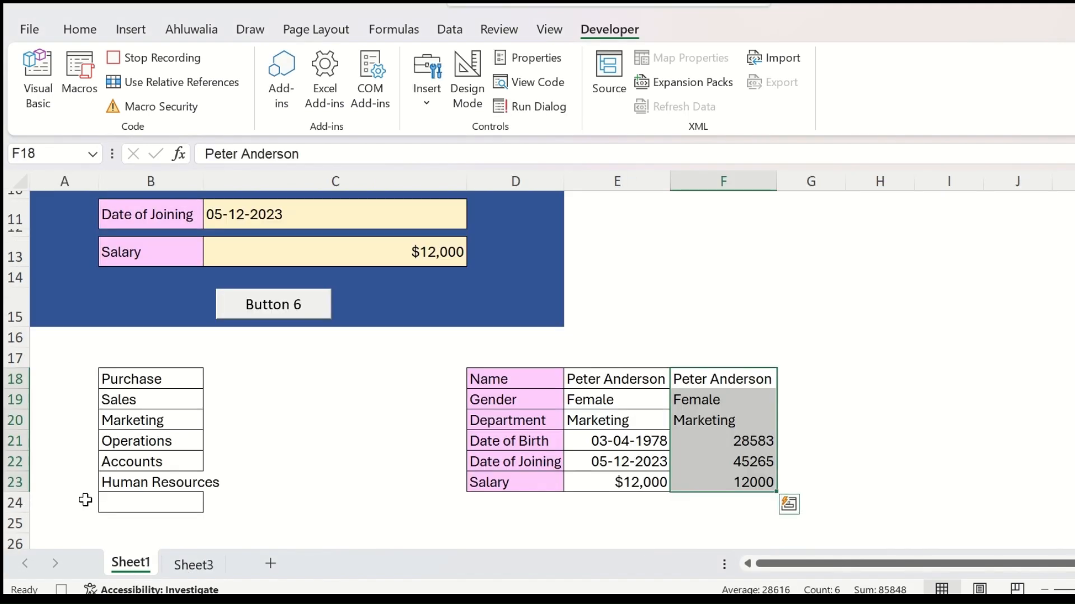
key("ctrl+c")
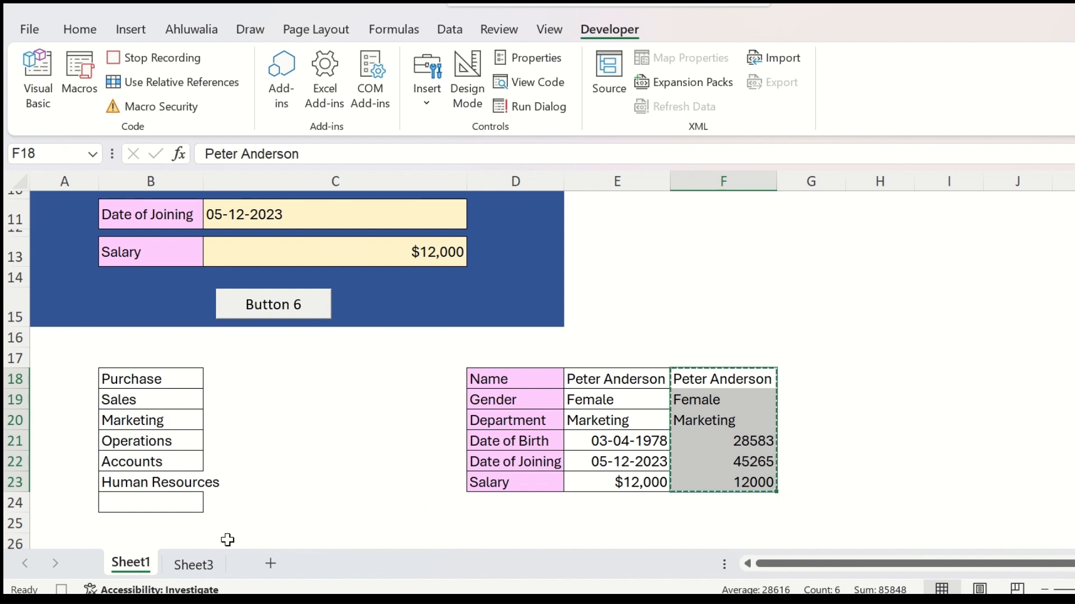
left_click(215, 566)
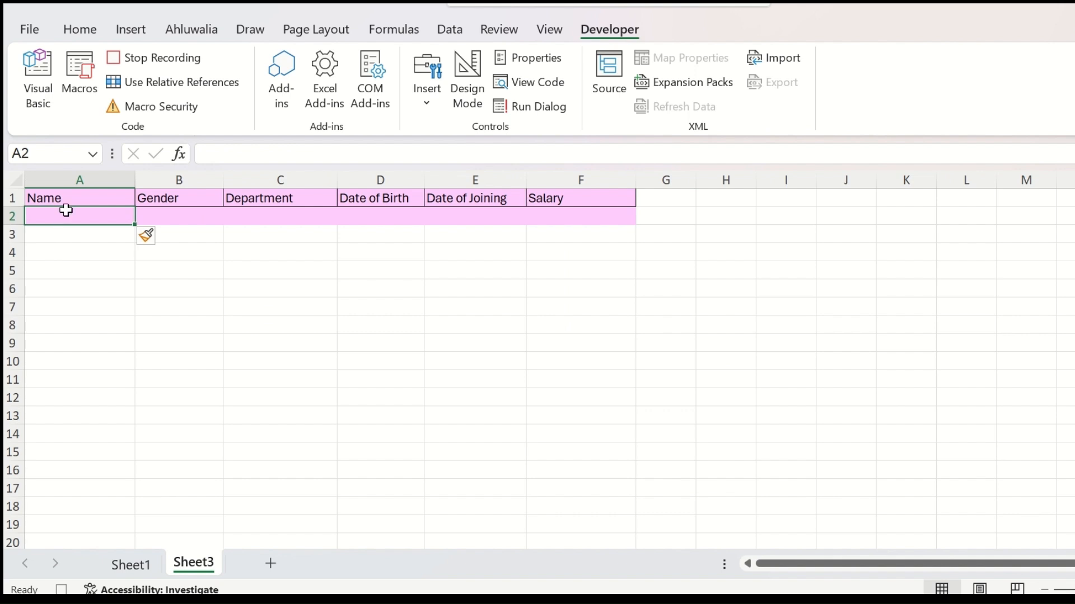
right_click(73, 215)
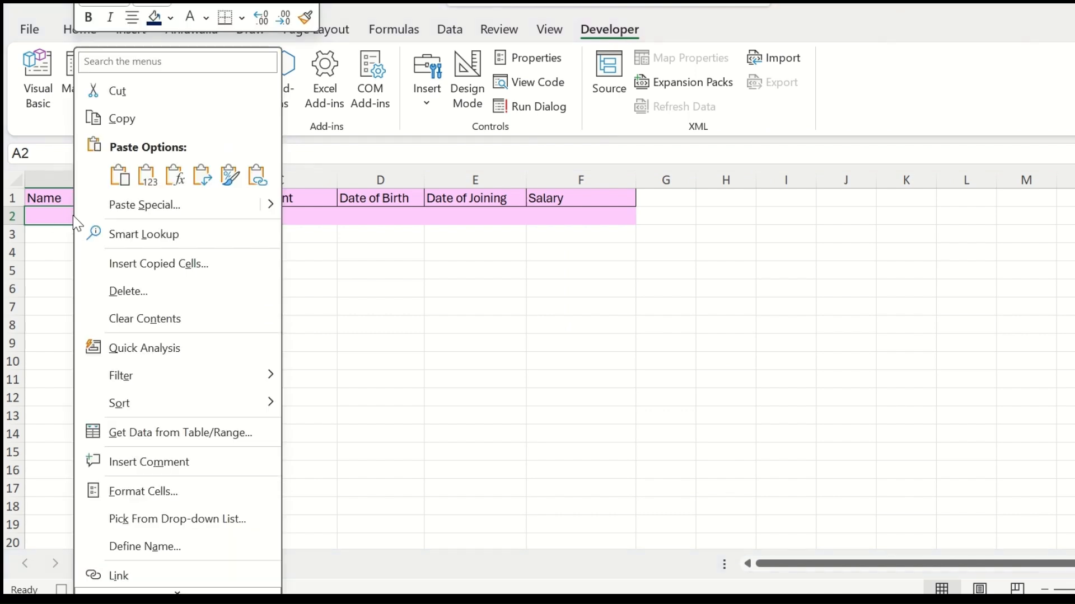
left_click(206, 173)
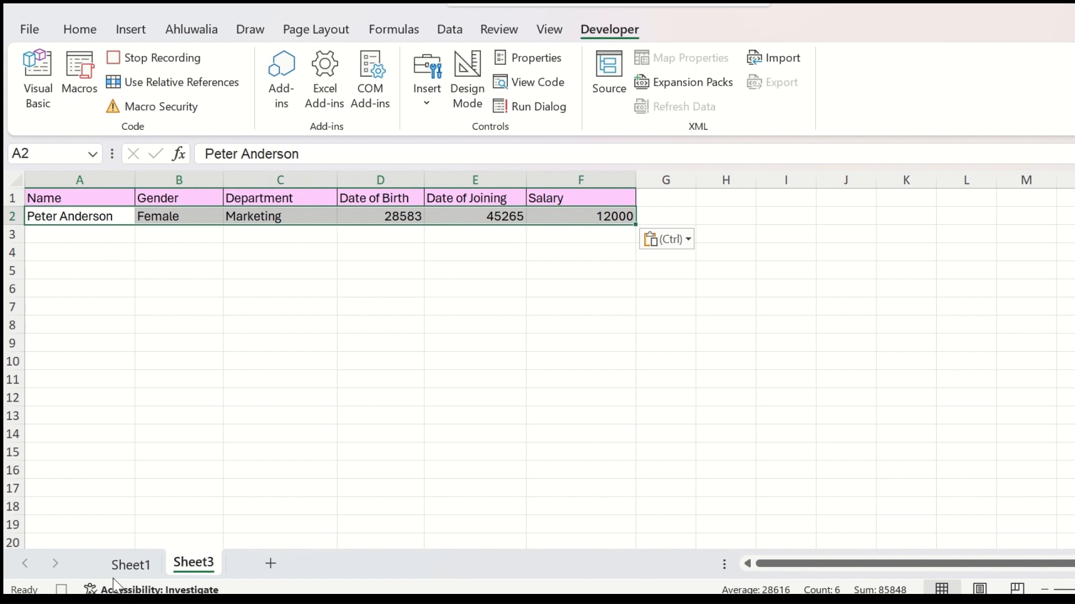
- Clear the Name, Department, Date of Birth, Date of Joining and Salary fields of the Sheet1 form and untick Female
left_click(127, 565)
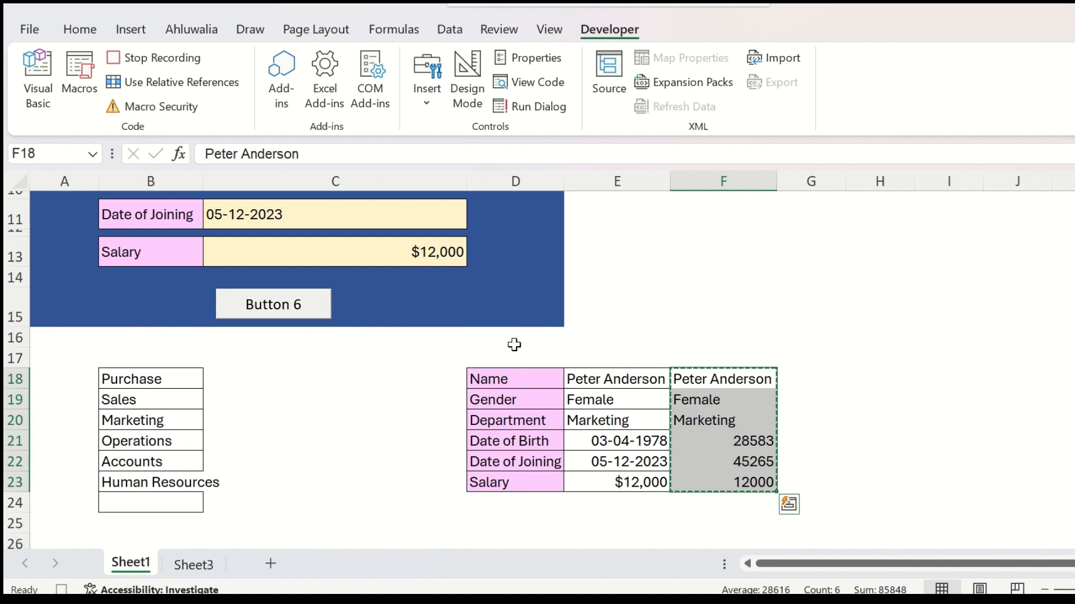
scroll(514, 345, "up", 3)
left_click(278, 263)
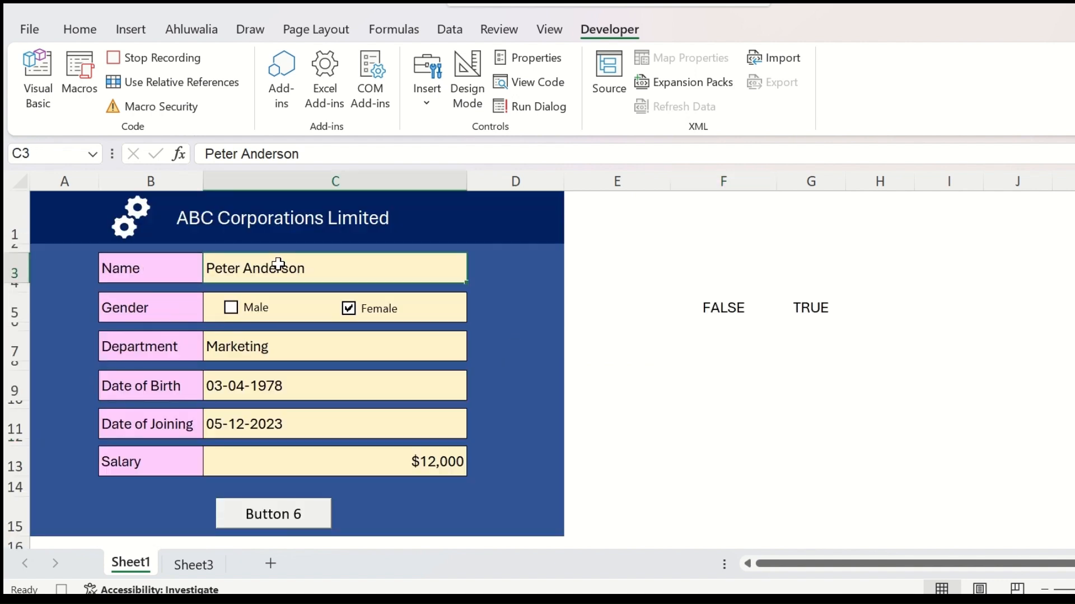
key("Delete")
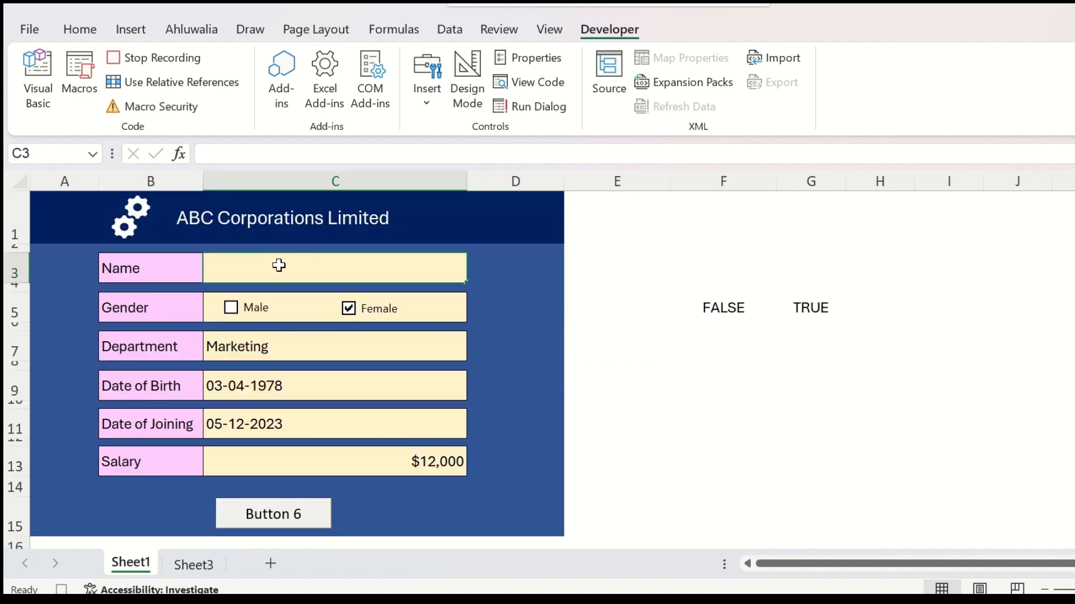
left_click(249, 355)
key("Delete")
left_click(348, 308)
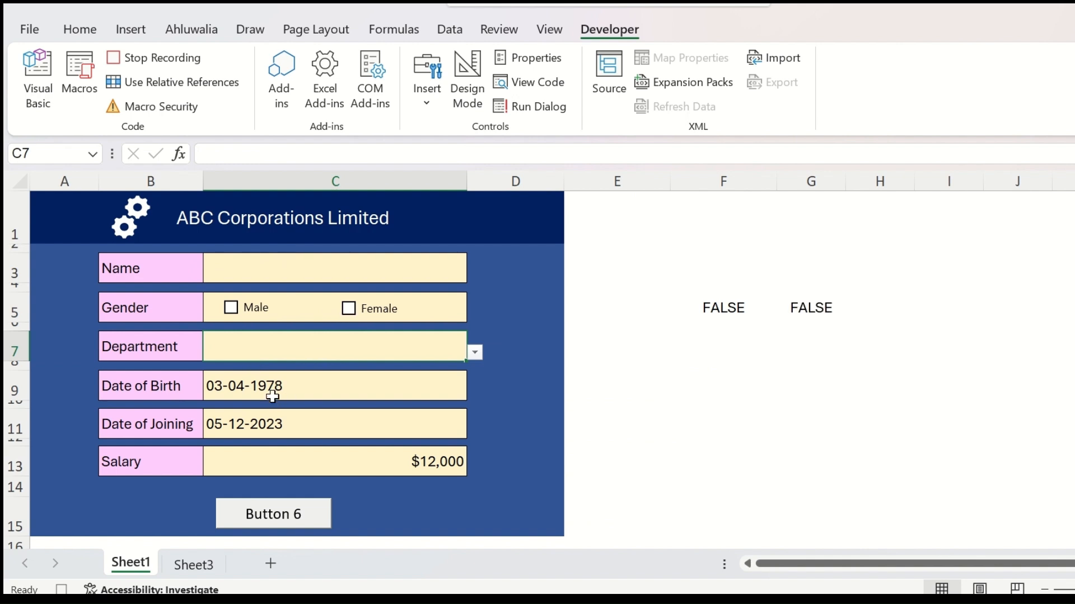
left_click(273, 397)
key("Delete")
left_click(279, 424)
key("Delete")
left_click(295, 461)
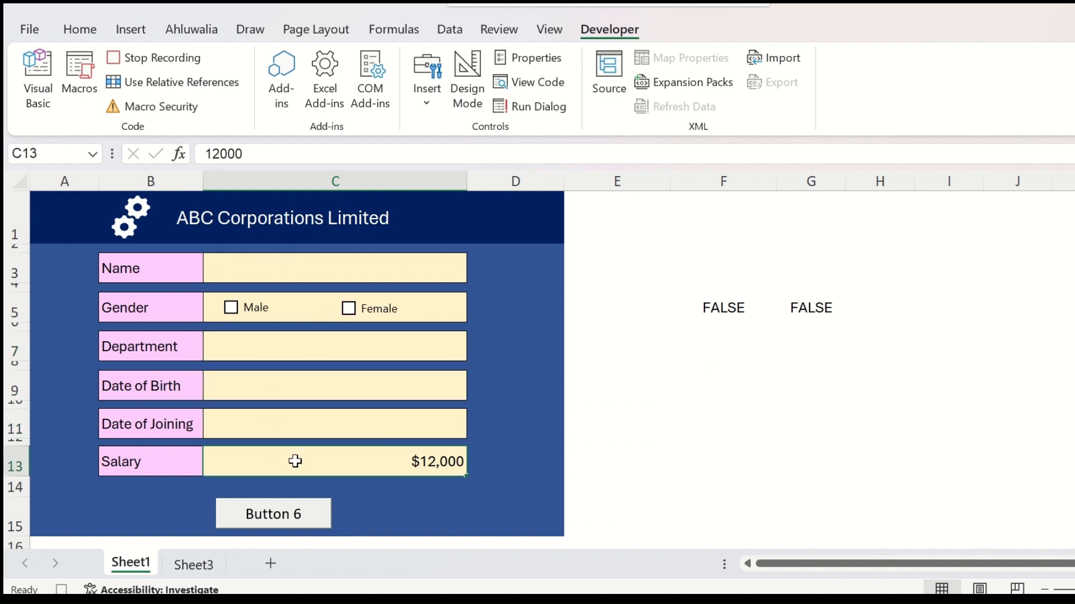
key("Delete")
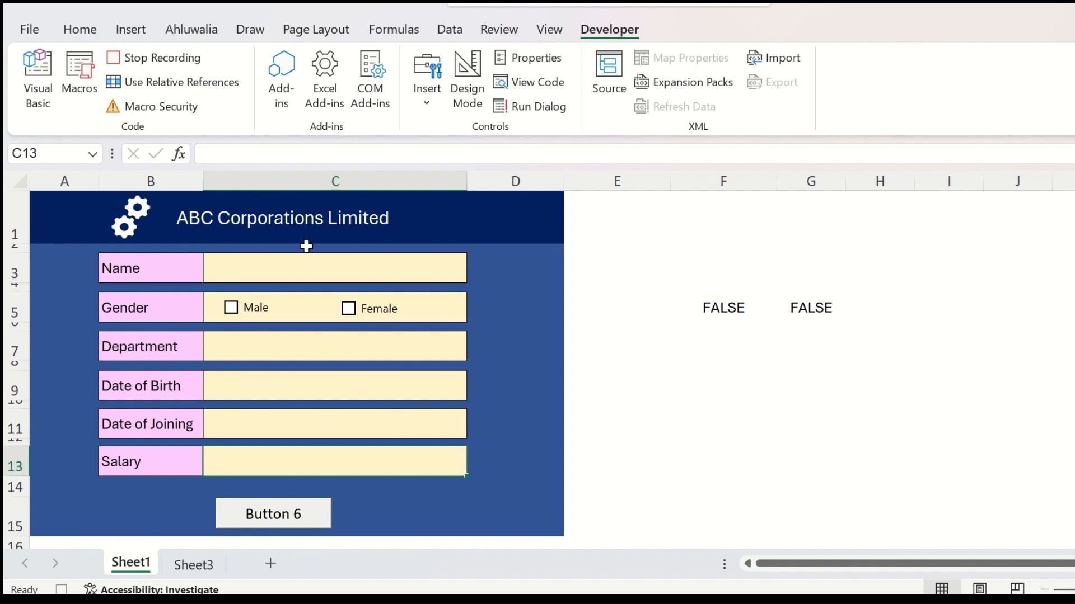
- Select the Name entry cell C3 and stop recording the macro
left_click(332, 265)
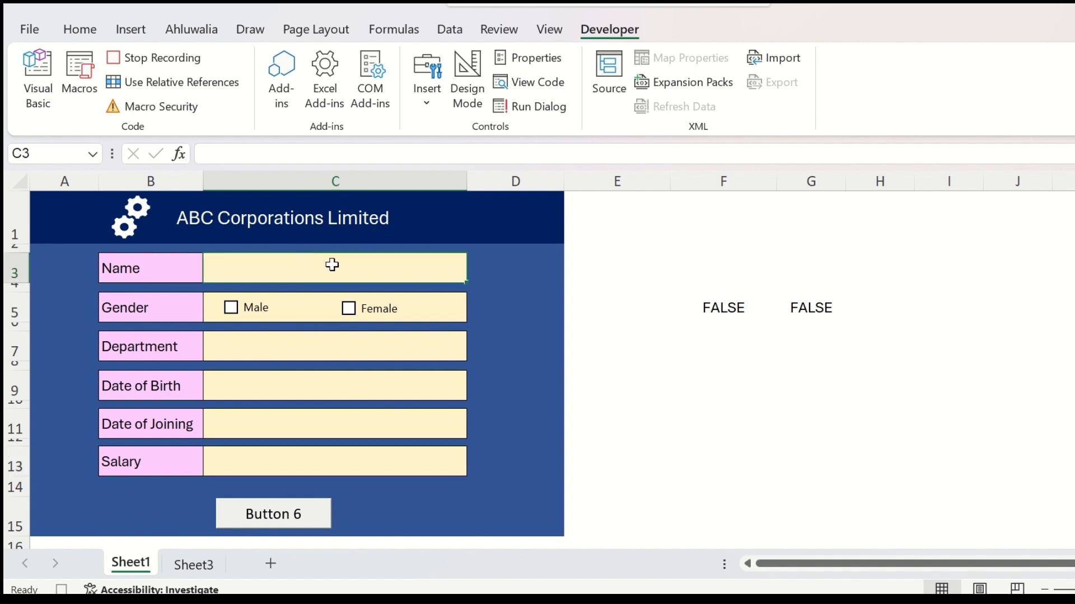
left_click(159, 61)
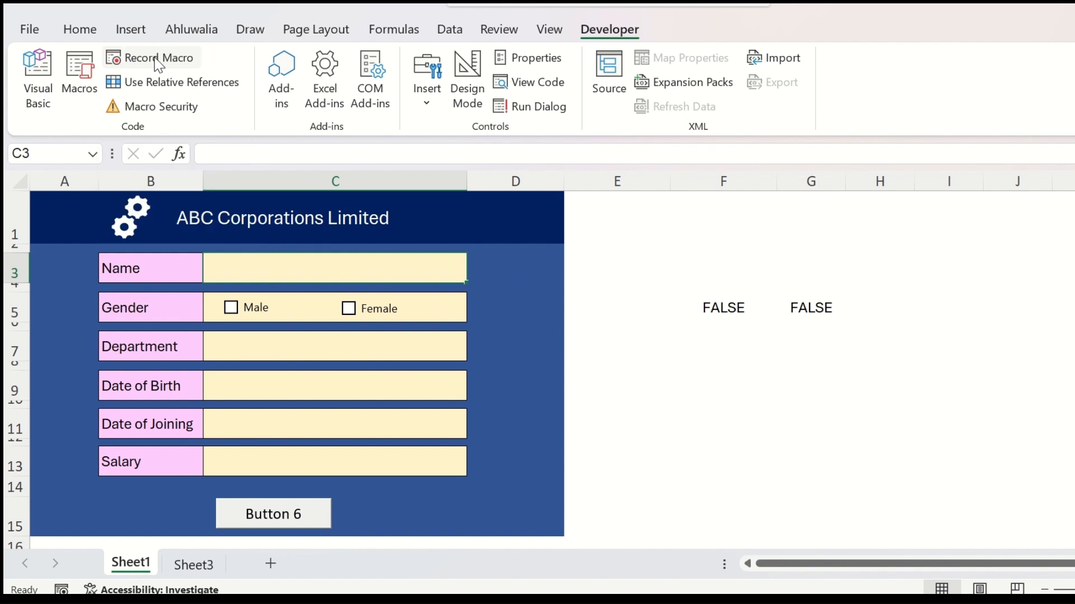
- Change the caption of the button below the Salary field to Save Data and make it bold
right_click(271, 512)
left_click(310, 384)
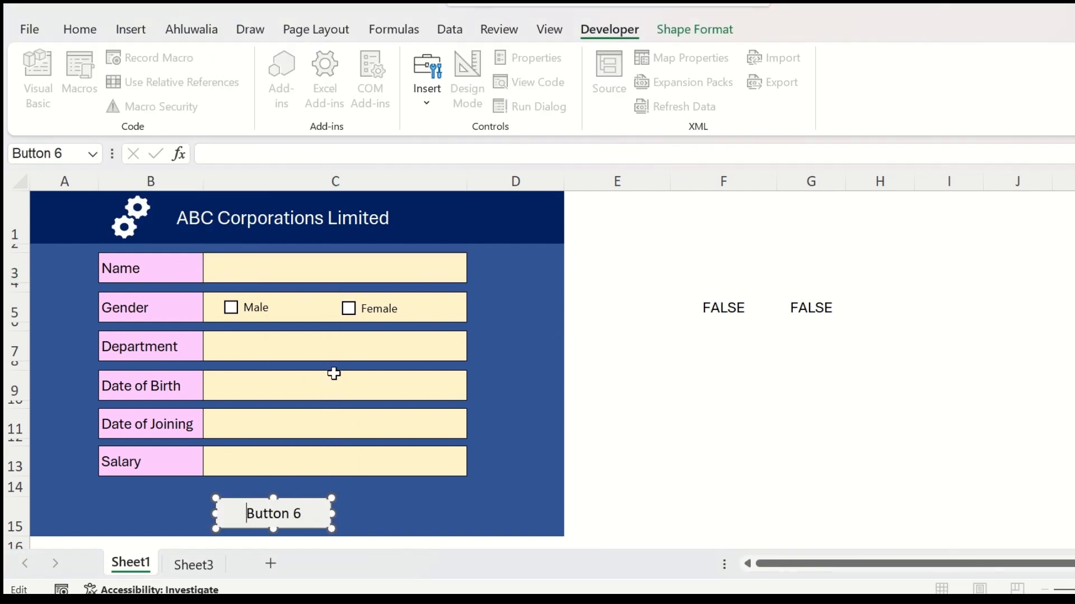
key("ctrl+a")
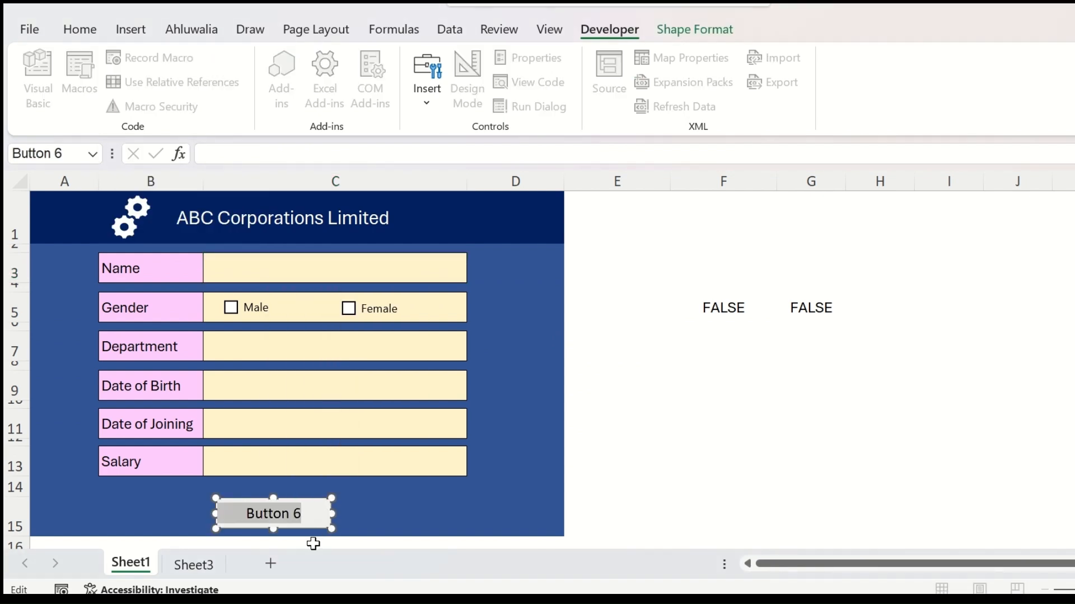
type("Save Data")
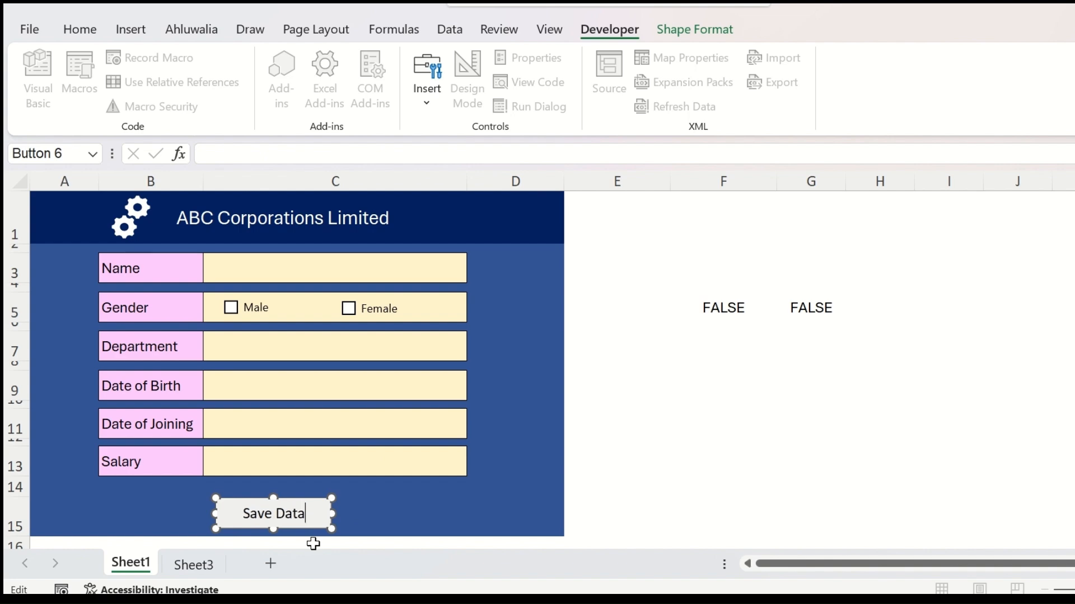
key("ctrl+a")
left_click(80, 29)
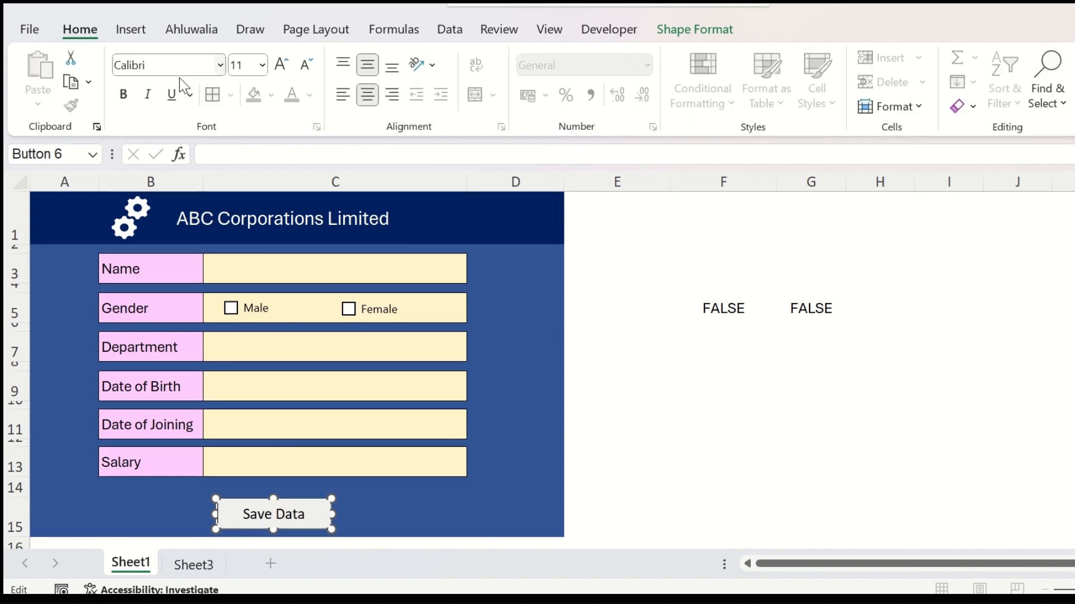
left_click(121, 102)
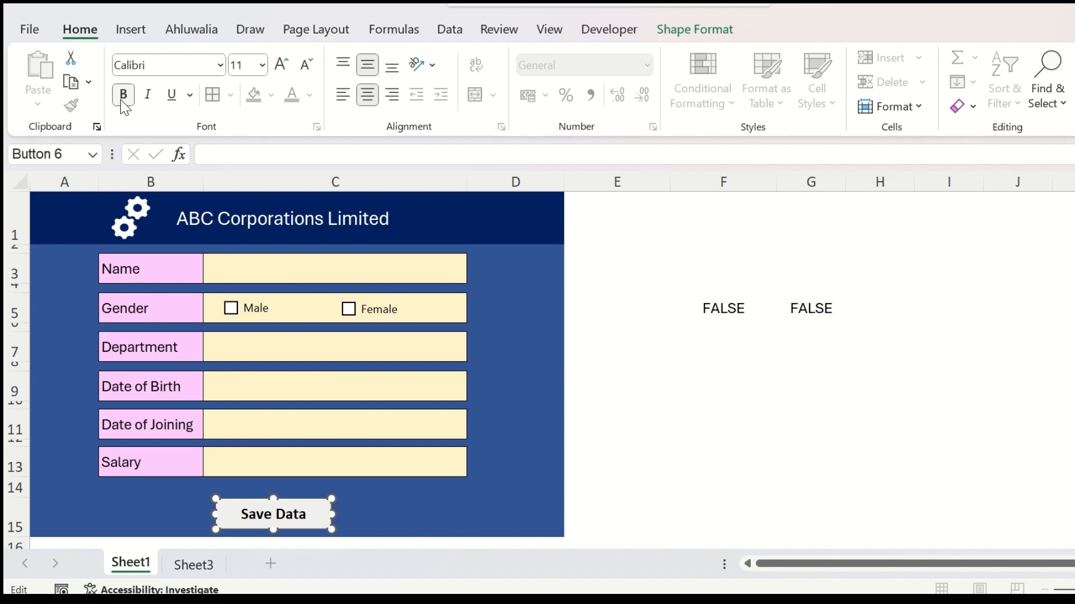
left_click(700, 377)
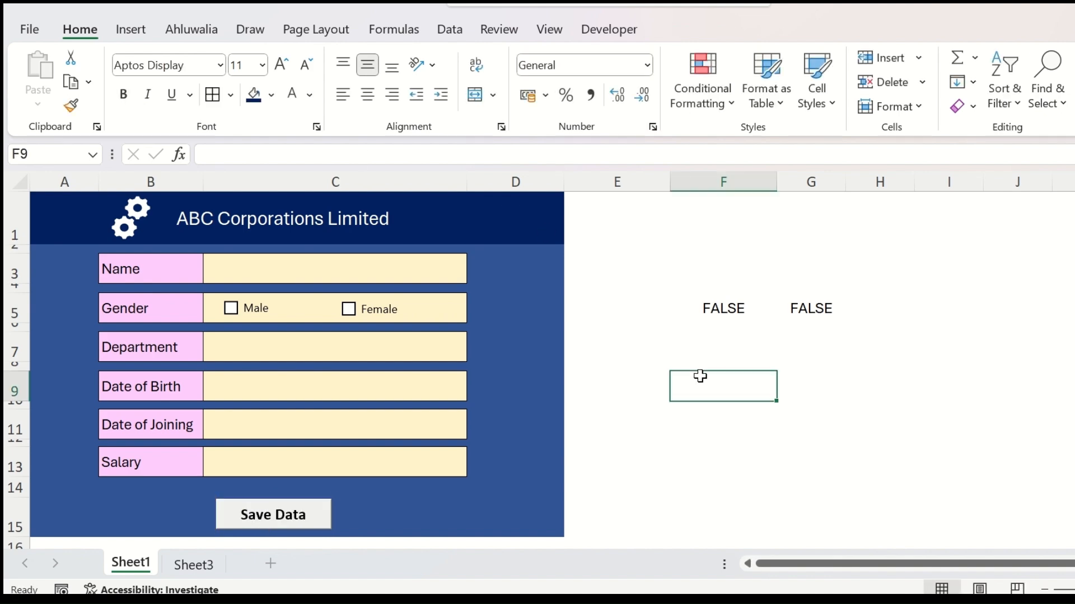
- Fill in the employee's full name in the Sheet1 form, tick Male, and choose Operations as the department
left_click(446, 273)
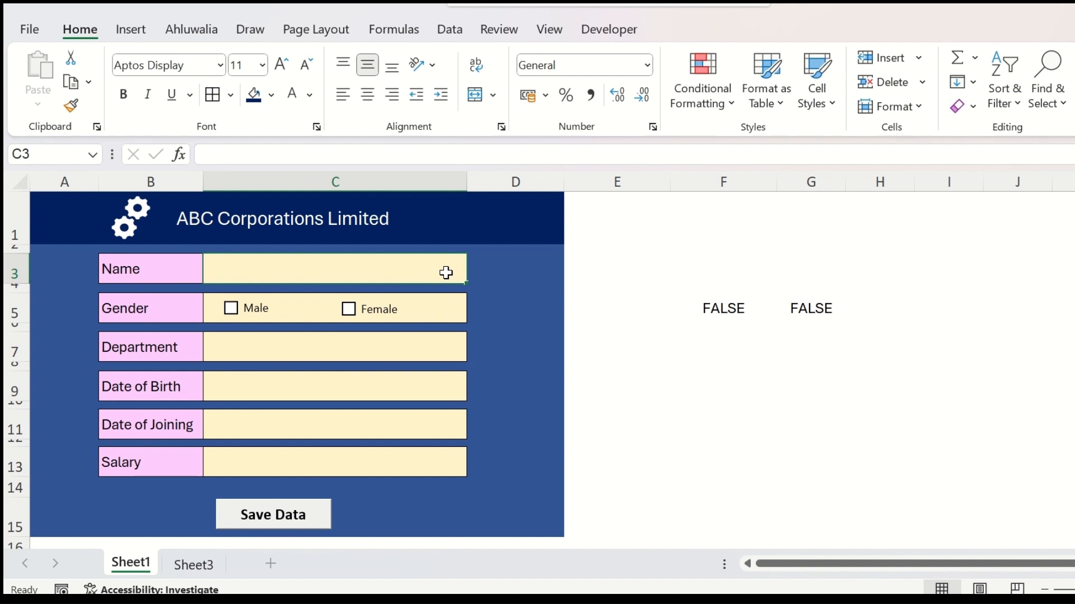
type("Dave McMillan")
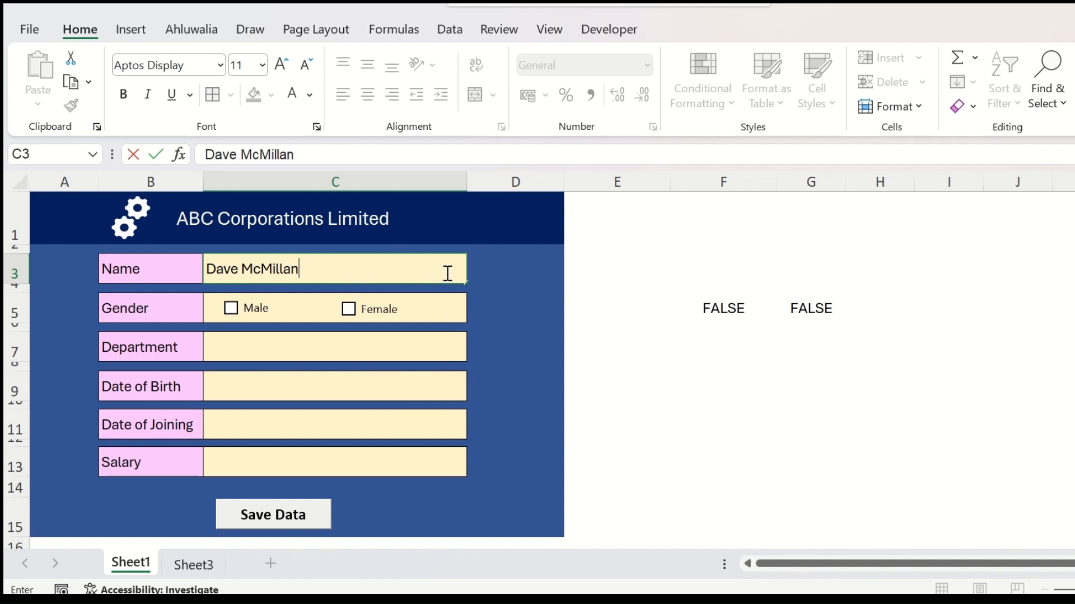
left_click(231, 308)
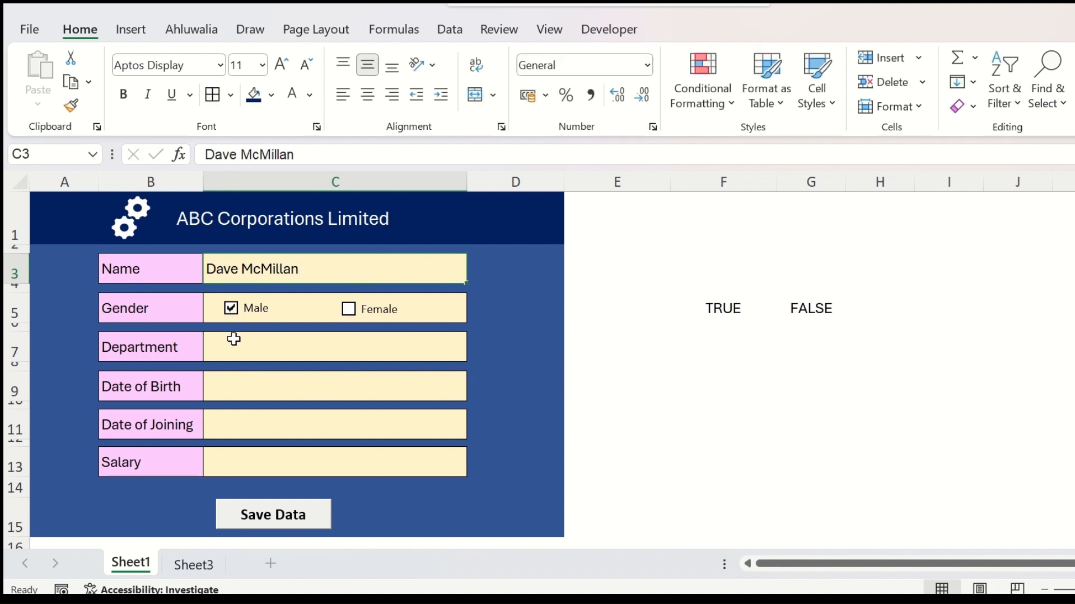
left_click(235, 342)
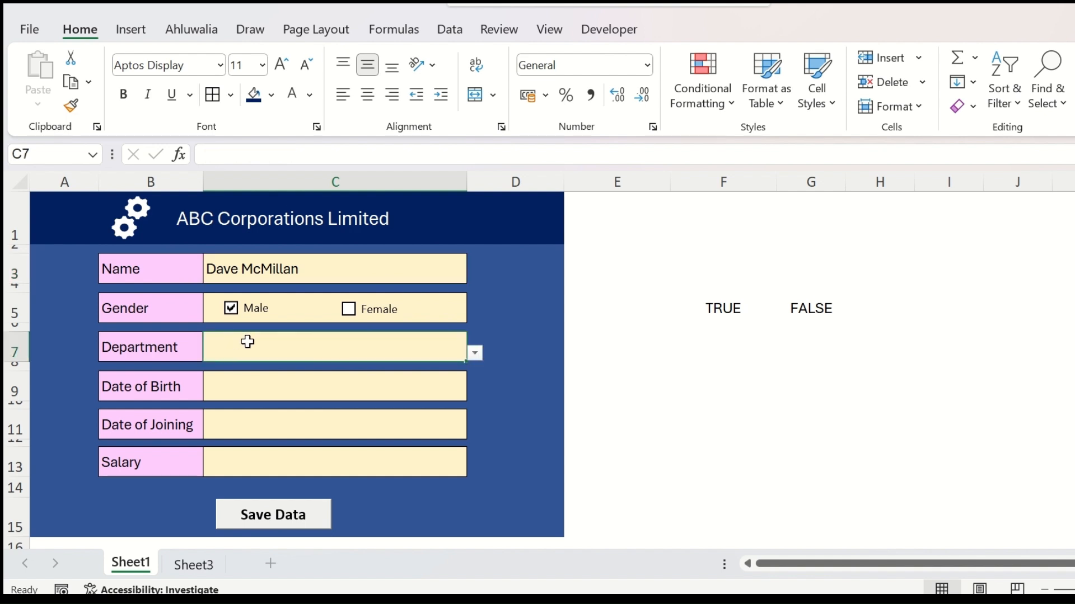
left_click(475, 354)
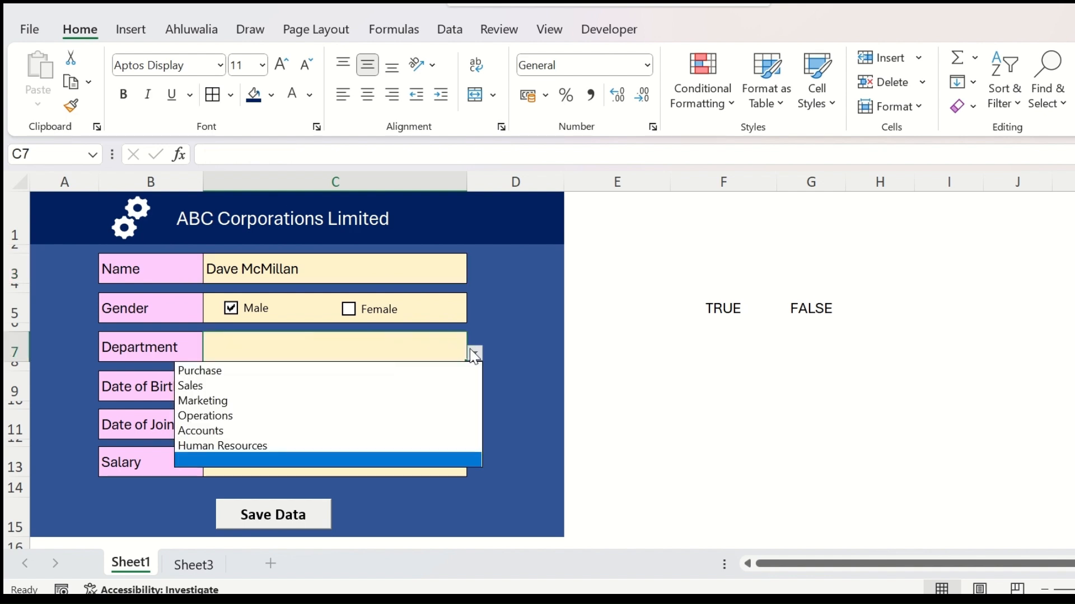
left_click(317, 415)
- Enter the employee's date of birth and set the Date of Joining to 16-07-2022
left_click(311, 394)
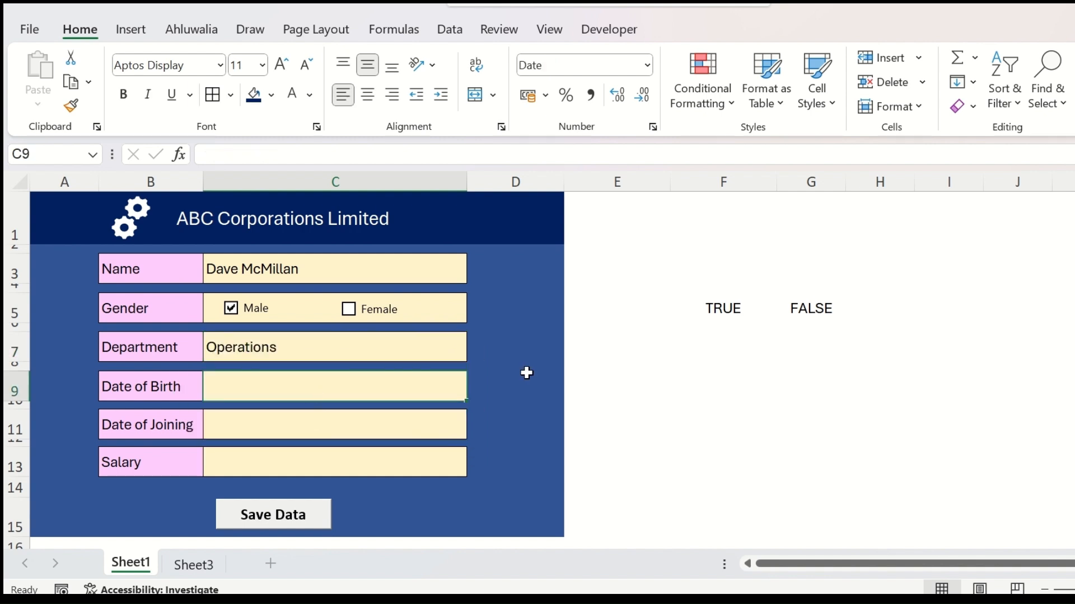
type("15")
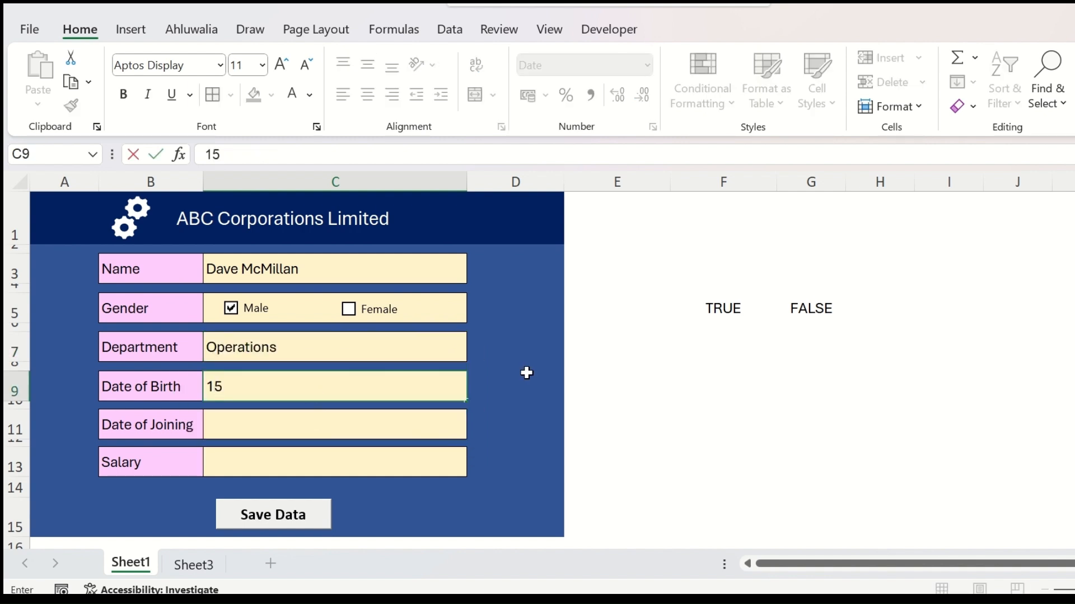
type("-05-1990")
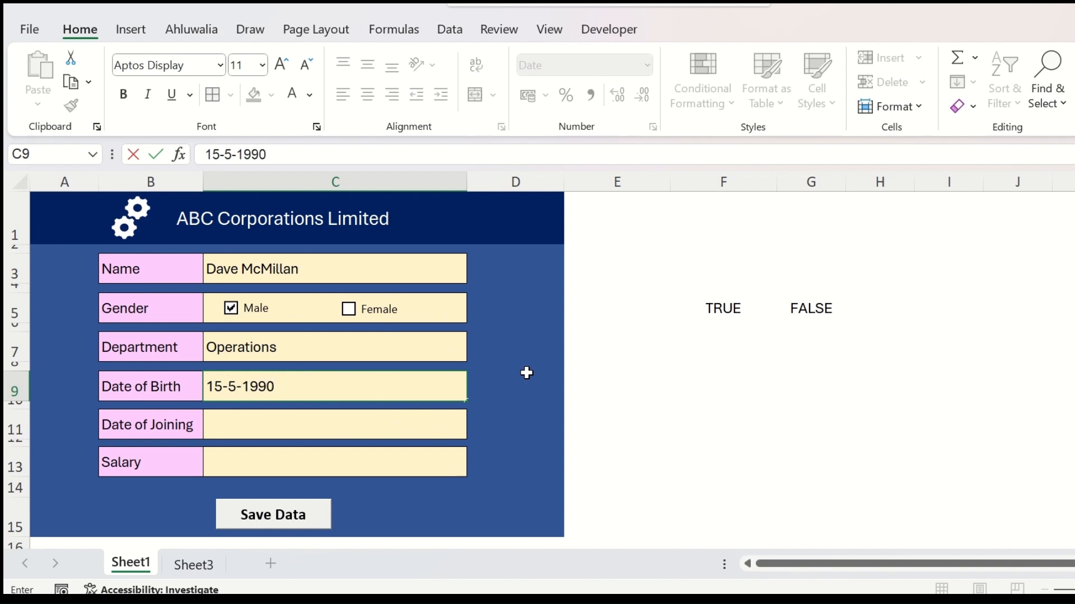
key("Return")
key("Return")
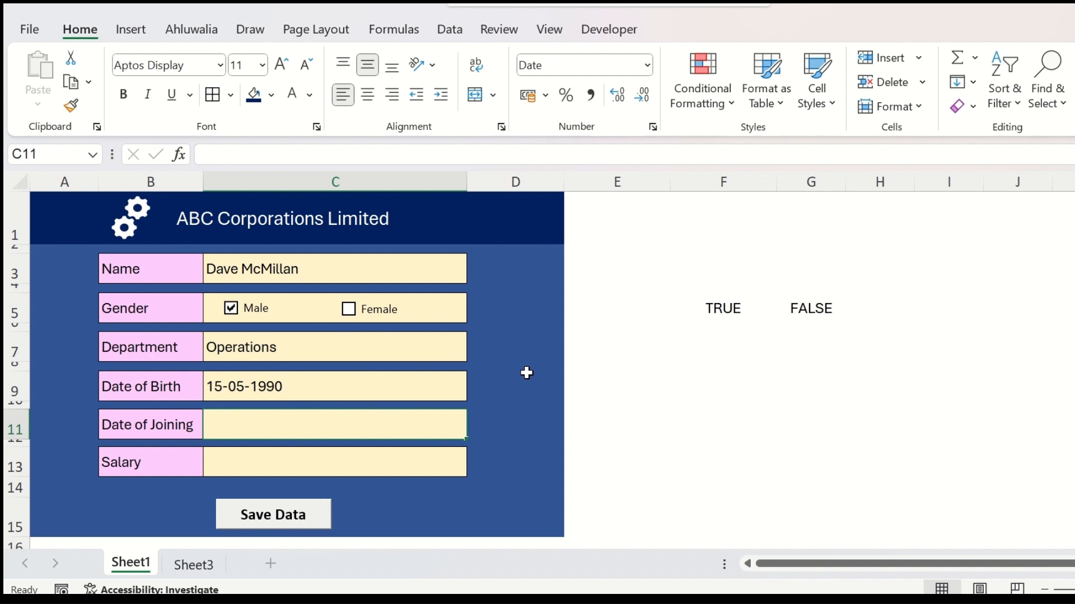
type("16-7")
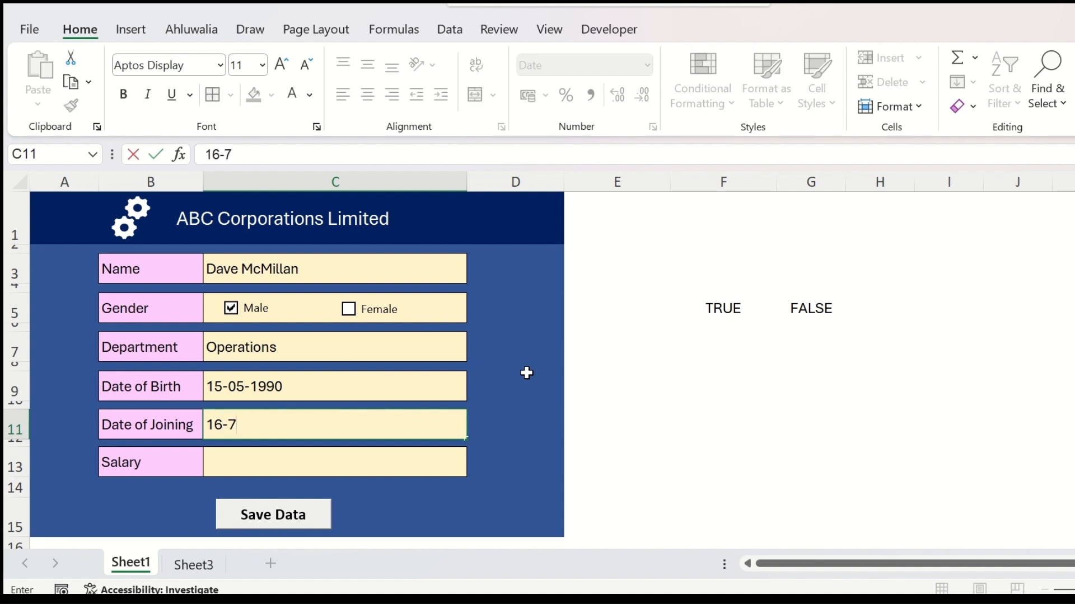
type("-2022")
key("Return")
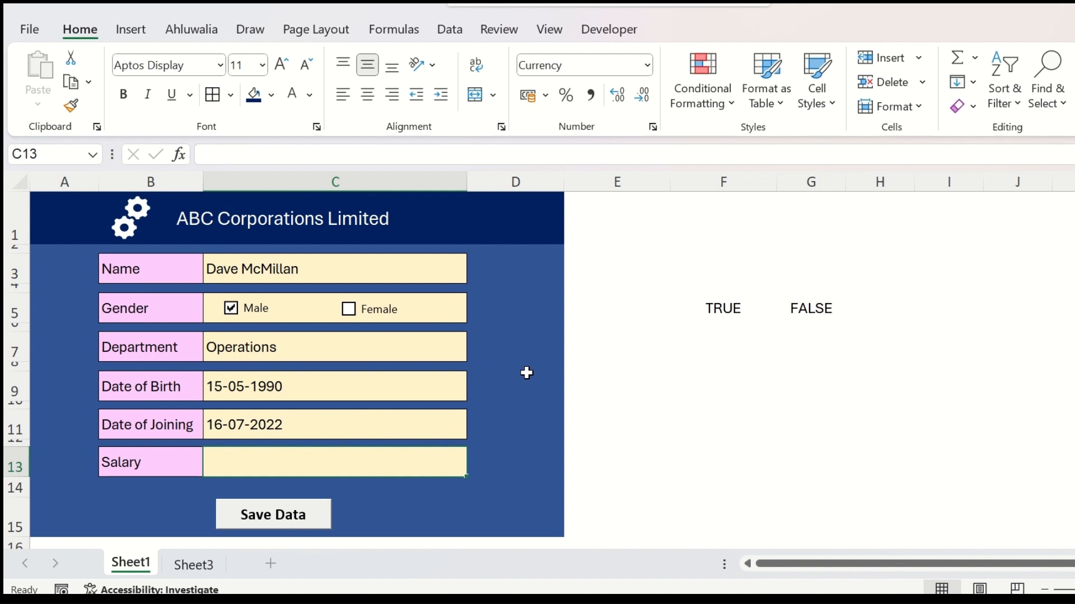
- Enter a salary of 100000 and save the entry by running the Save Data macro
type("1")
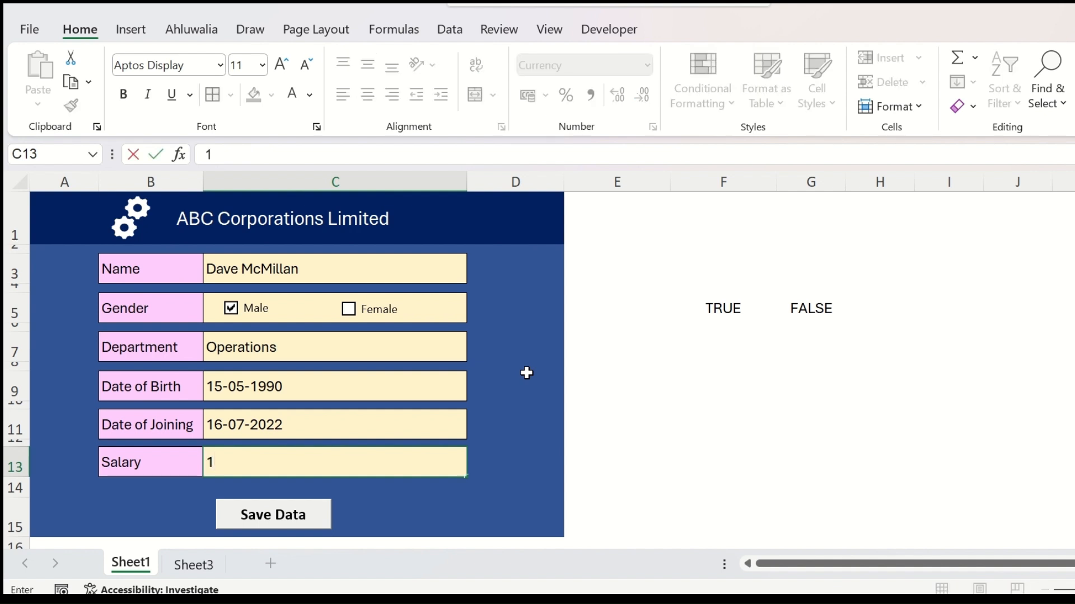
type(",00,000")
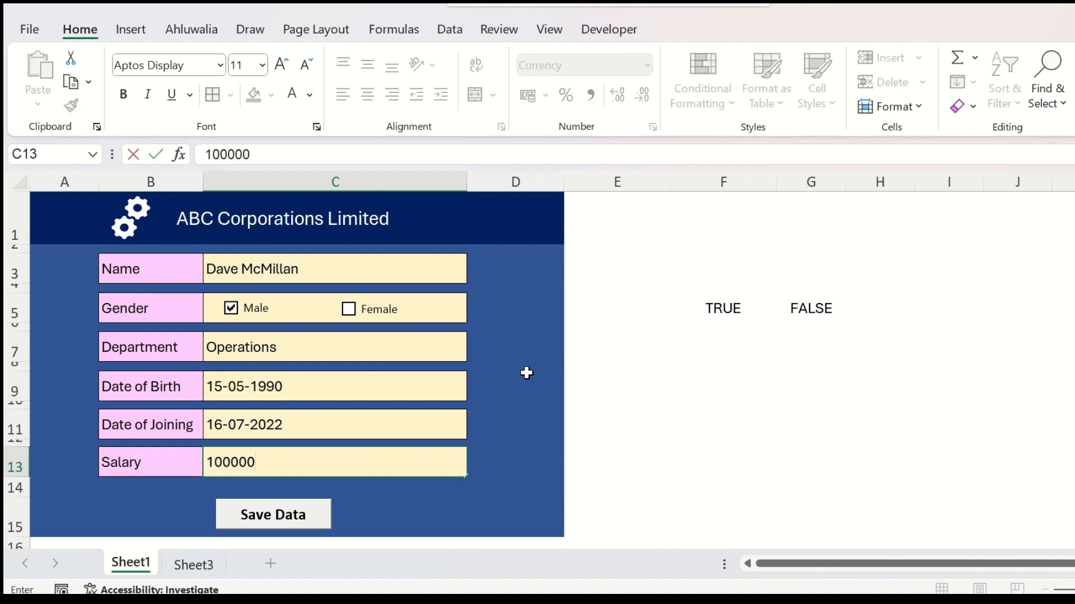
key("Return")
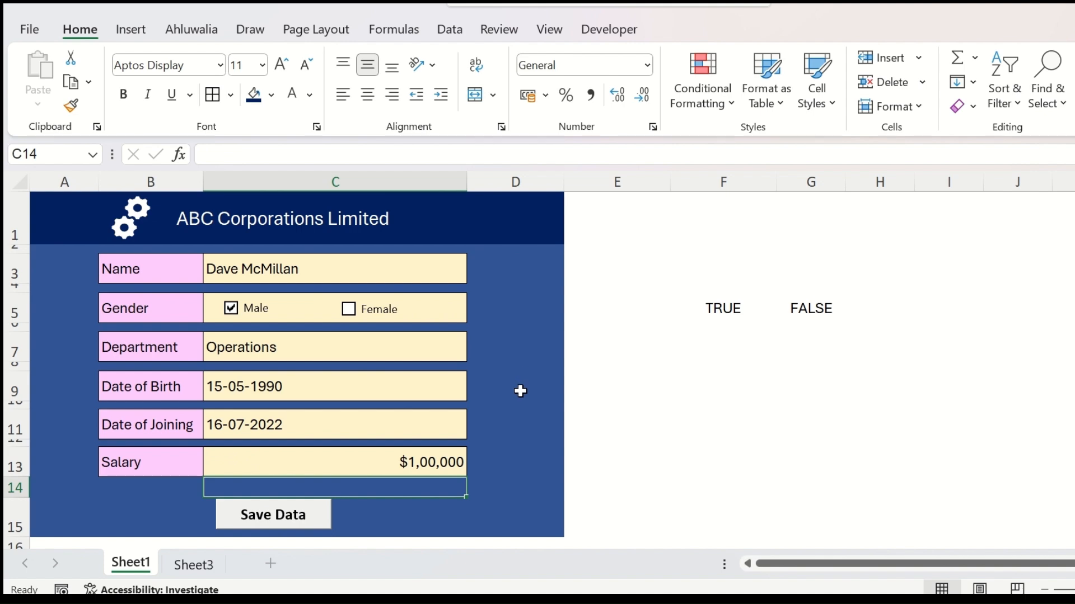
left_click(271, 525)
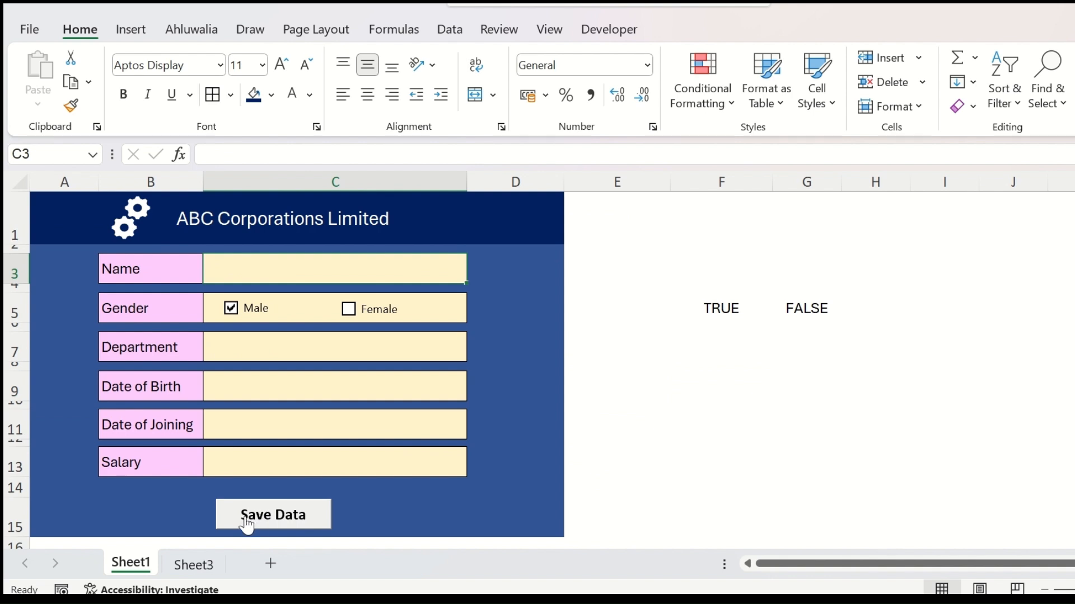
- Format the Date of Birth and Date of Joining columns on Sheet3 as Short Date
left_click(189, 571)
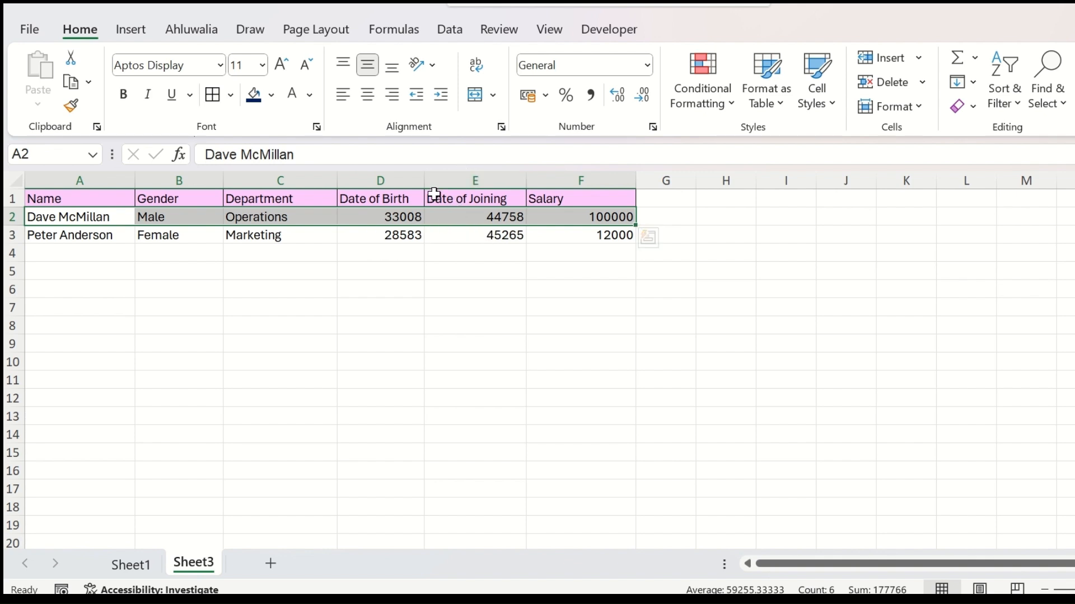
left_click_drag(393, 179, 451, 179)
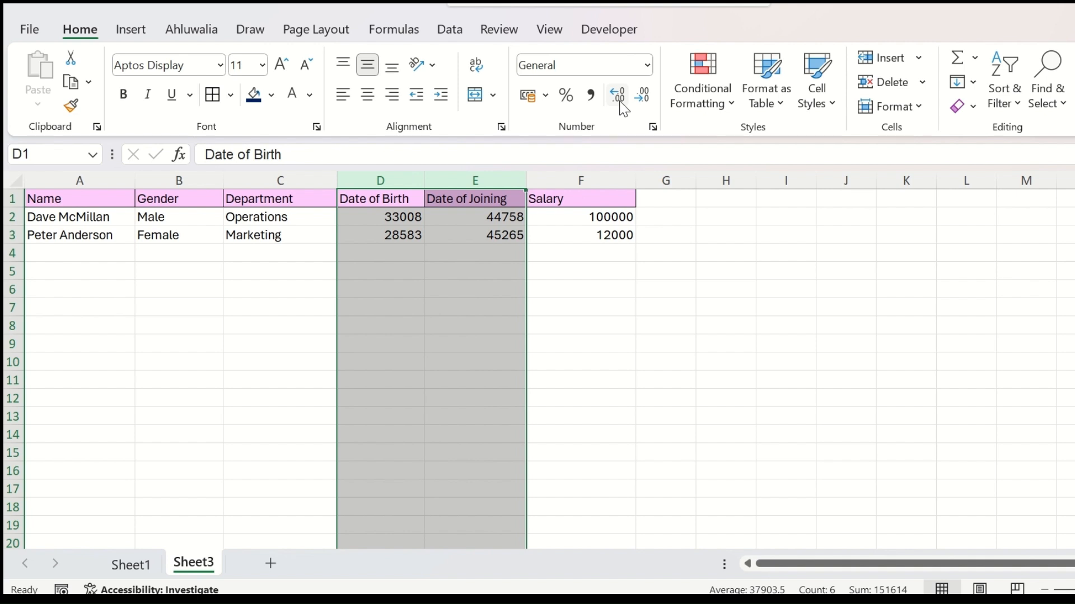
left_click(646, 66)
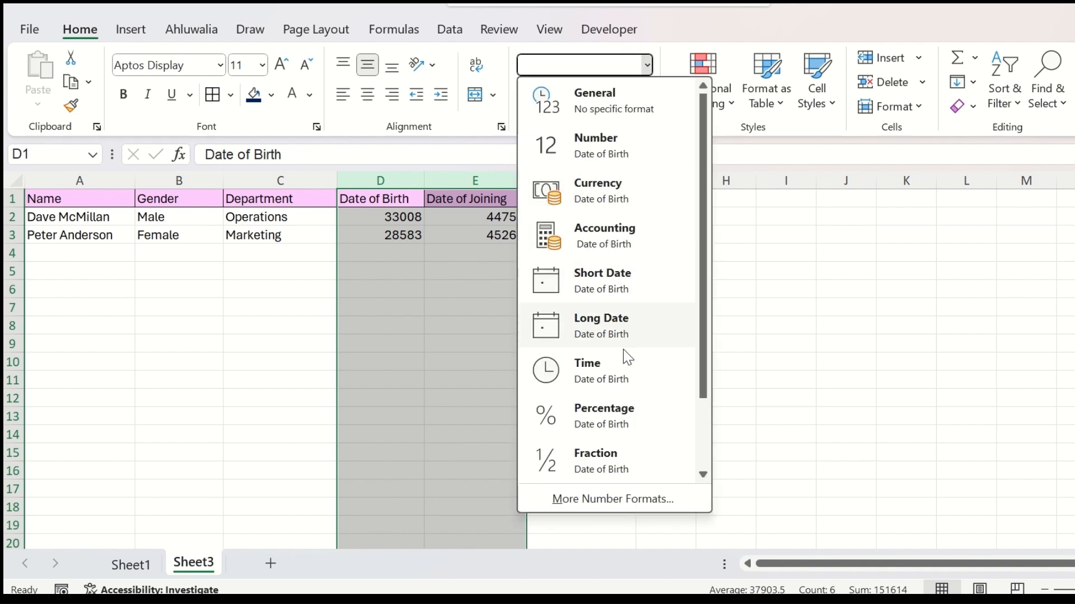
left_click(615, 283)
left_click(444, 257)
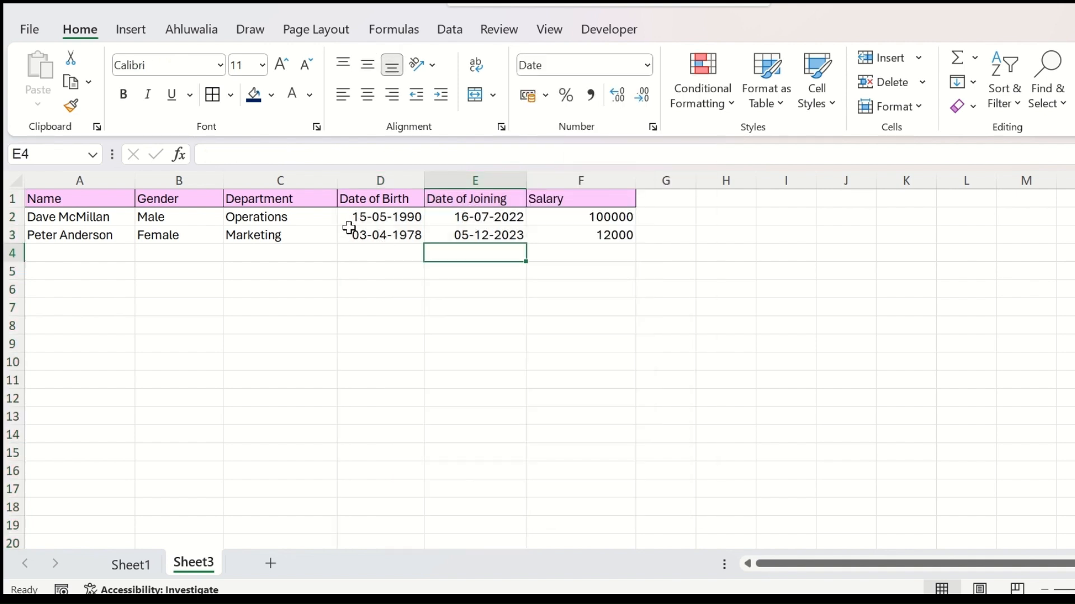
- Enter a second employee's full name in the Sheet1 form, change the gender from Male to Female, and choose the Accounts department
left_click(151, 564)
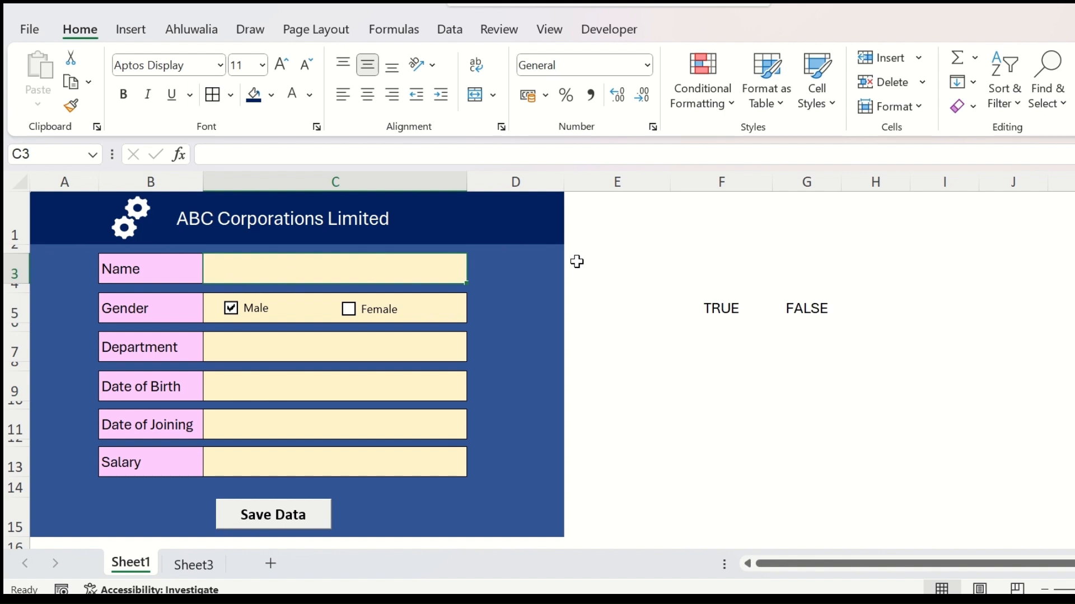
type("Ma")
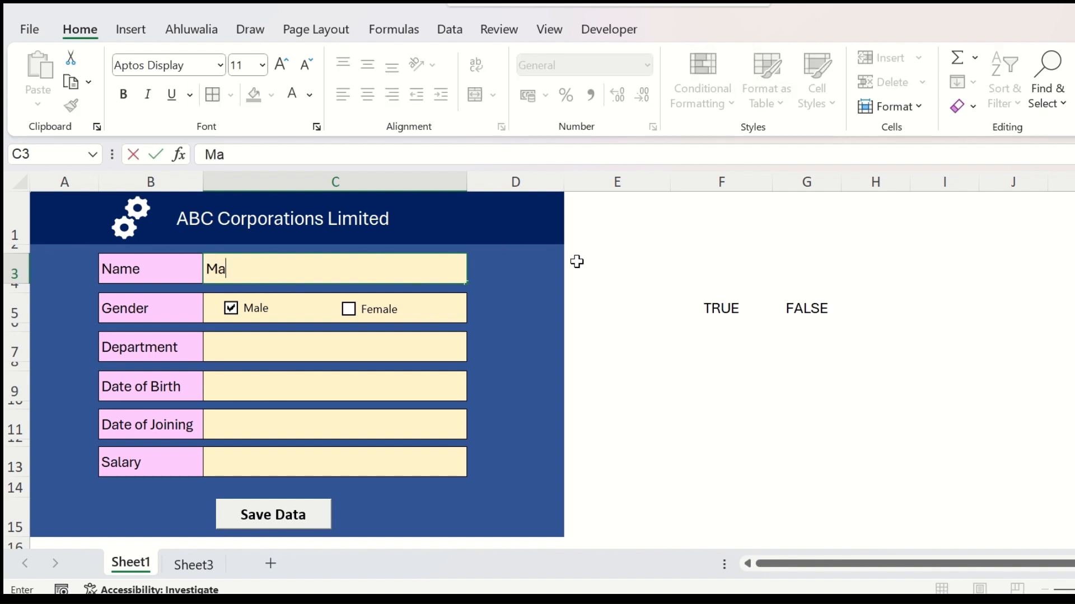
type("rrie Jane")
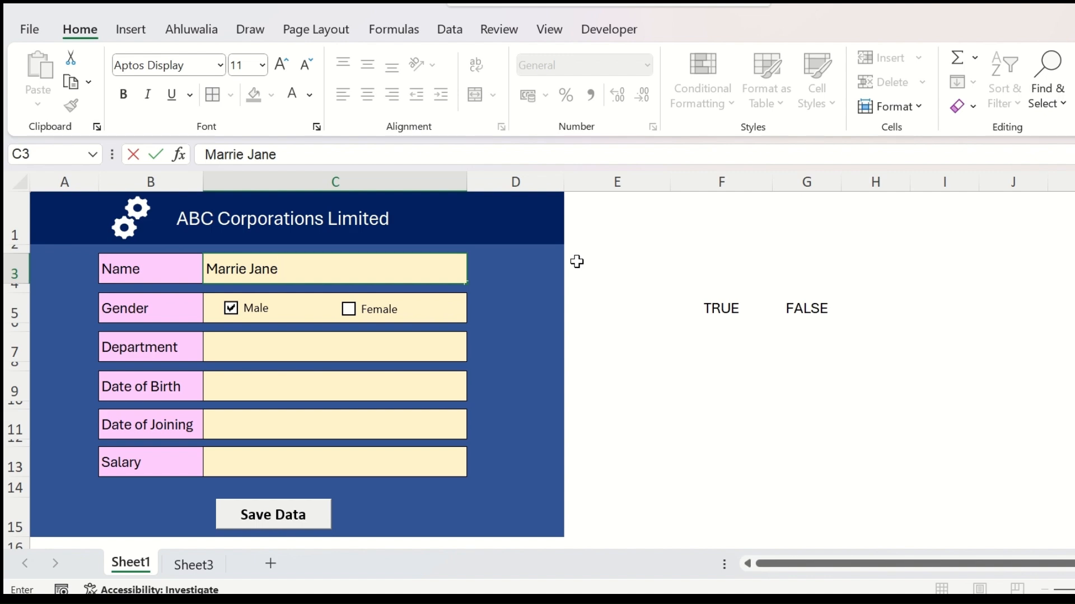
left_click(241, 310)
left_click(348, 308)
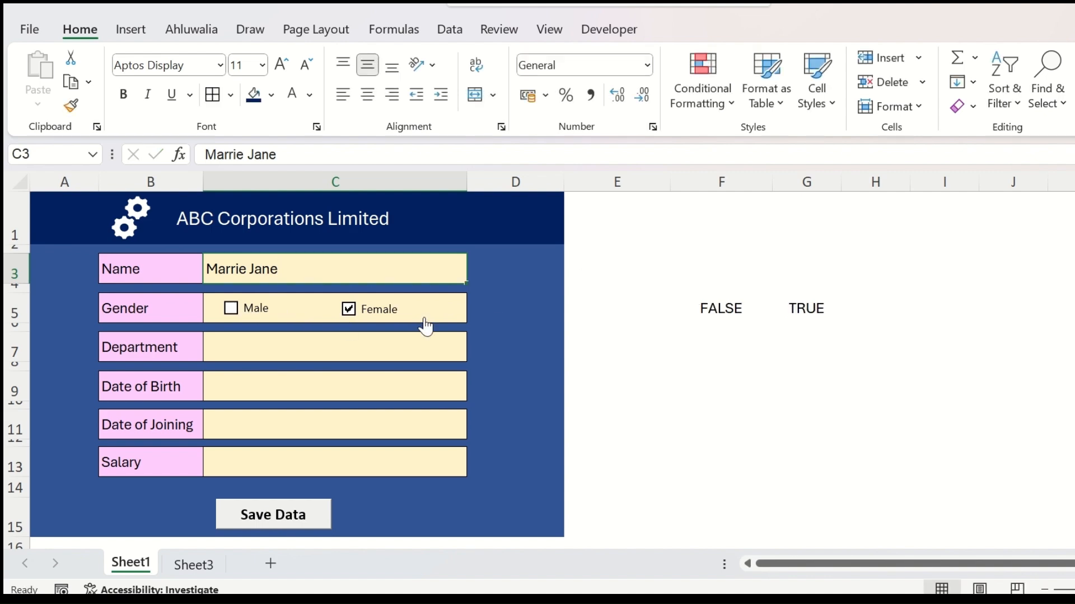
left_click(265, 346)
left_click(477, 352)
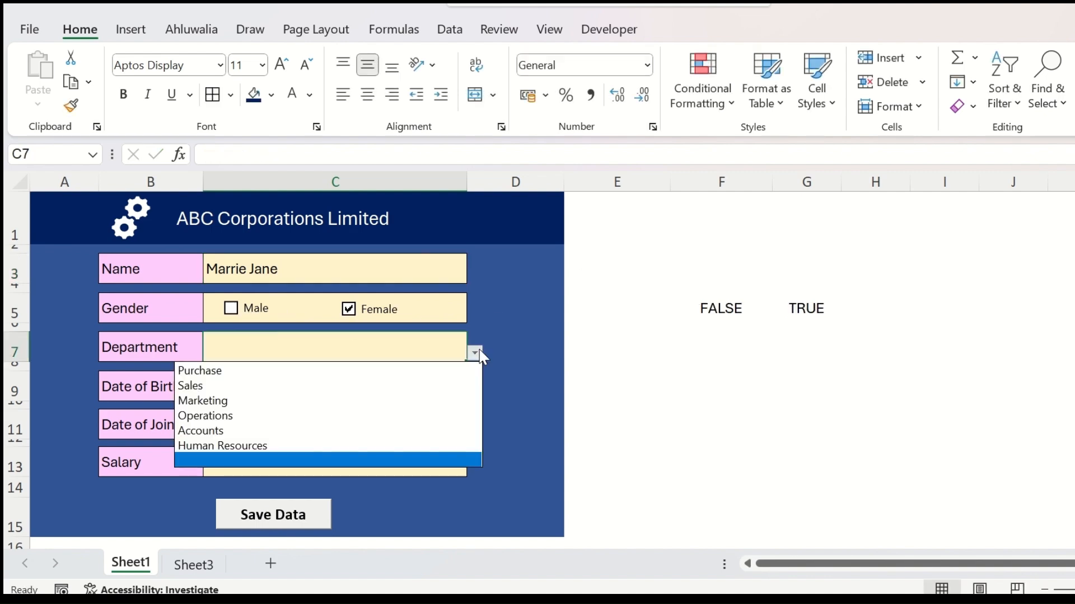
left_click(267, 435)
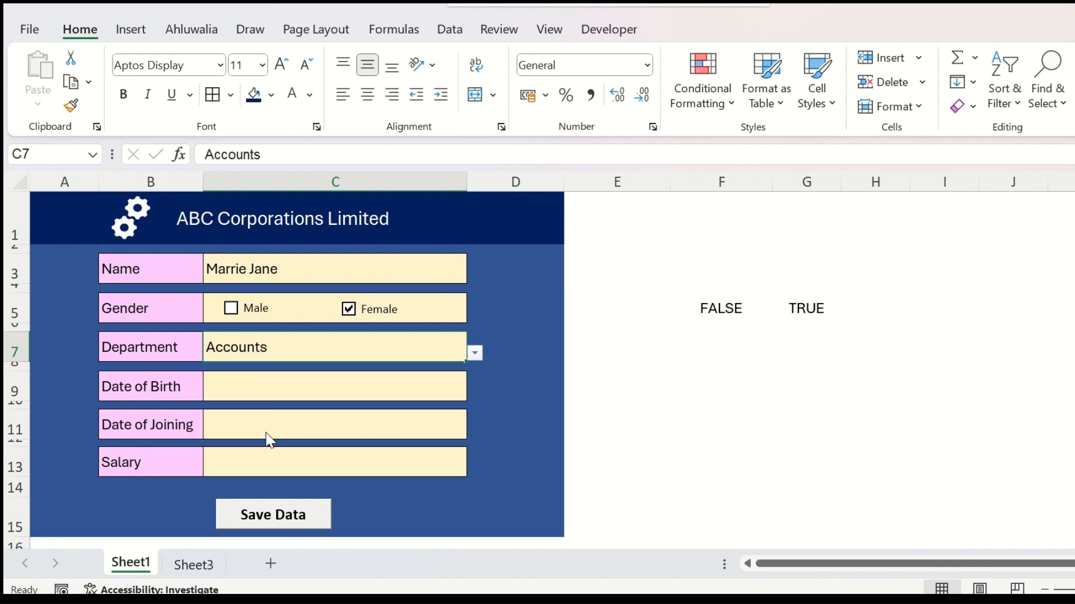
- Enter the second employee's date of birth and set the Date of Joining to 23-05-2006
left_click(269, 395)
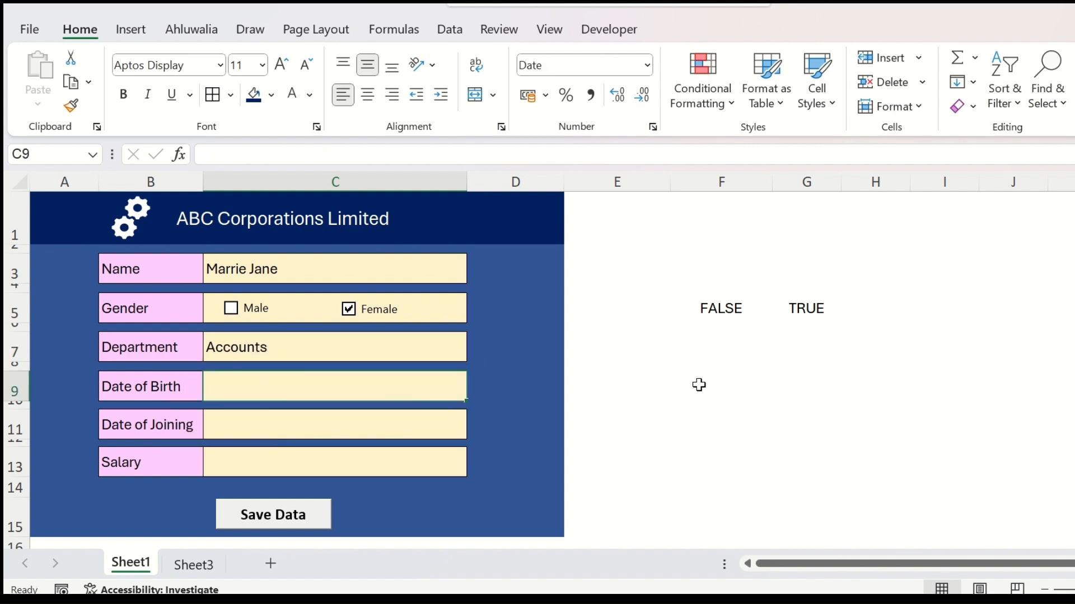
type("21")
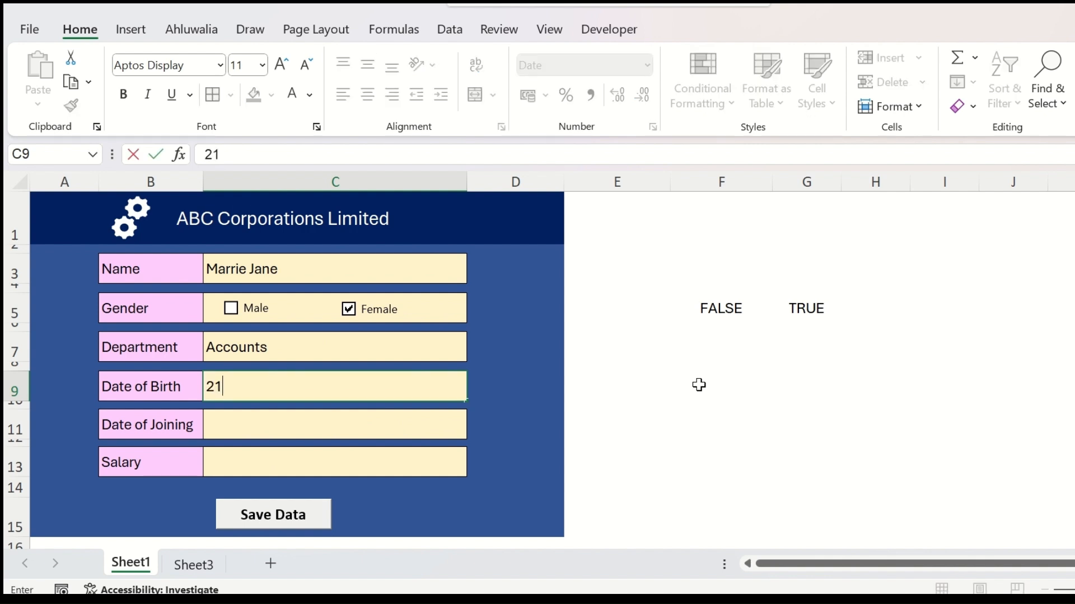
type("-10-197")
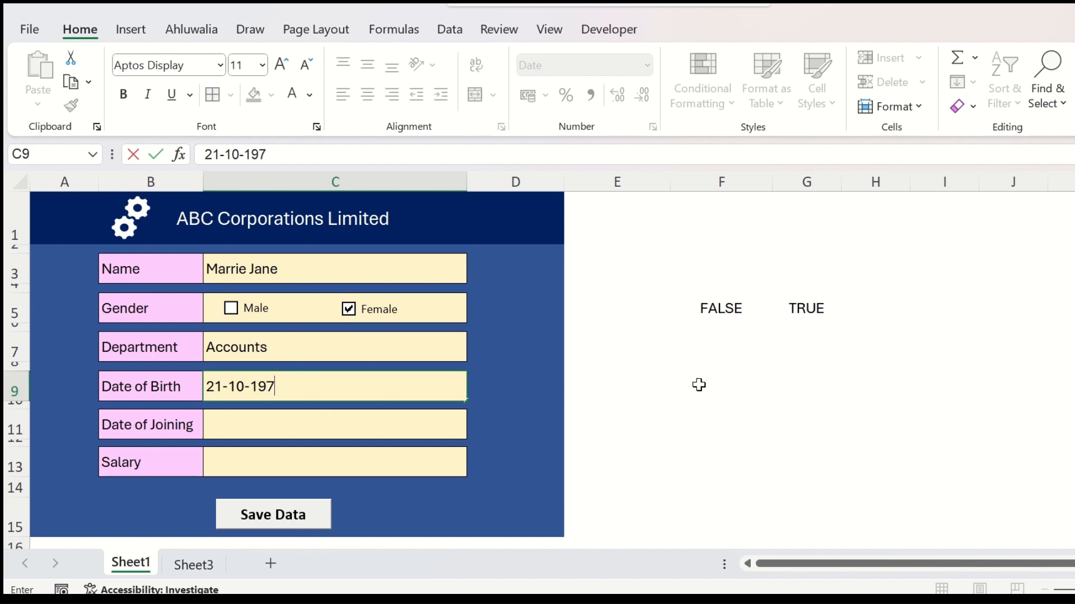
type("8")
key("Return")
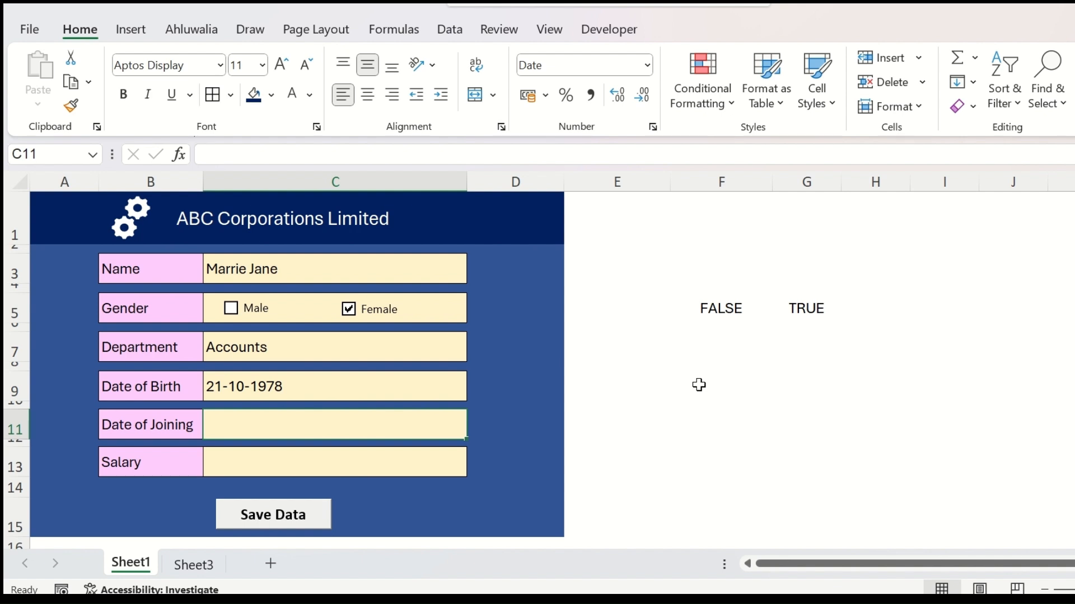
type("23")
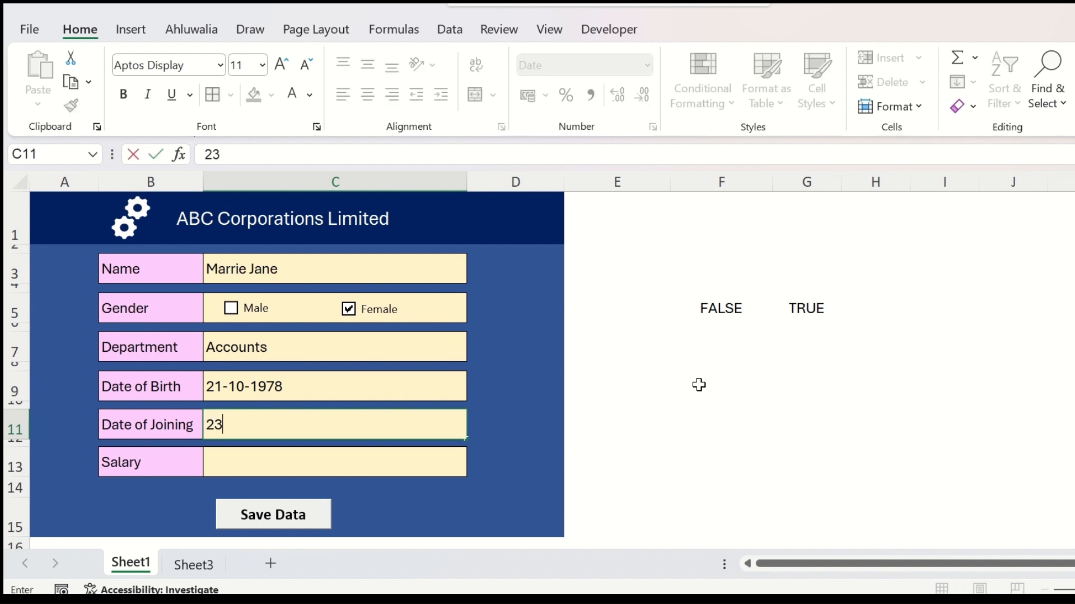
type("-5-2006")
key("Return")
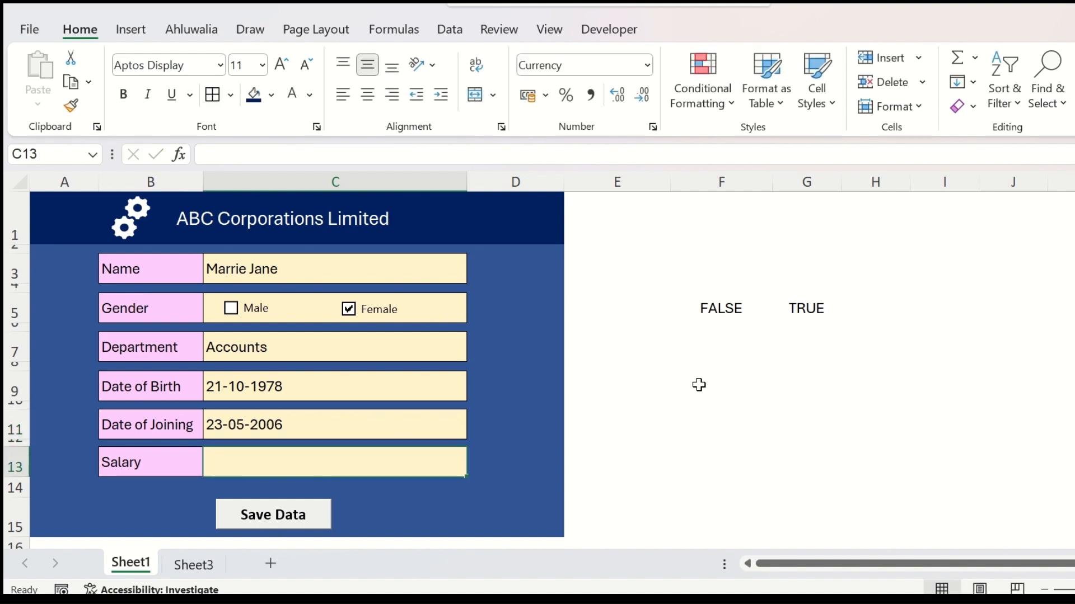
- Set the second employee's salary to 200000 and save the record with the Save Data macro
type("2")
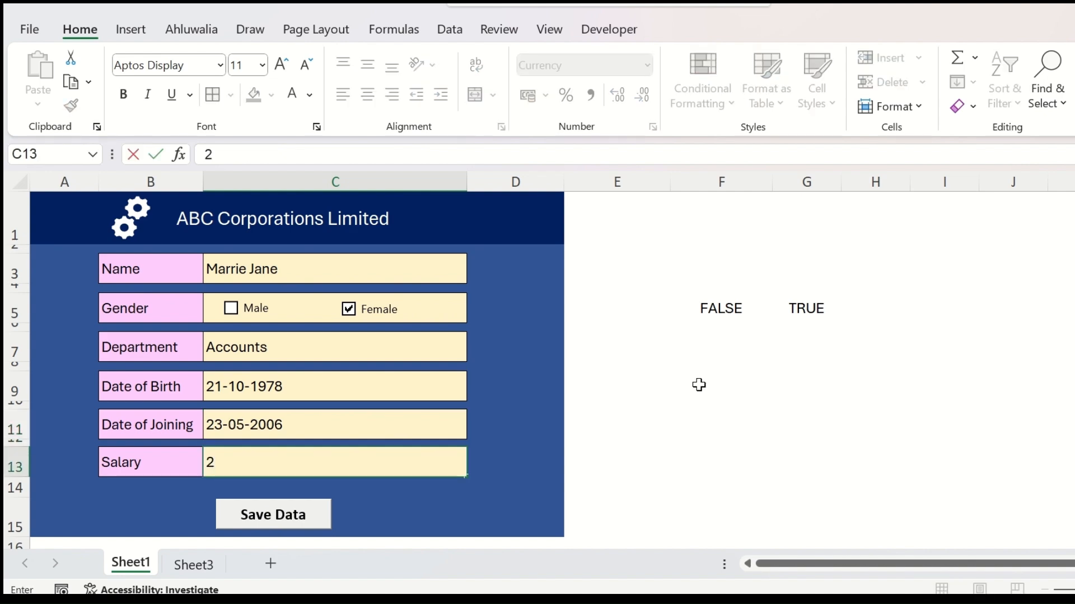
type("00000")
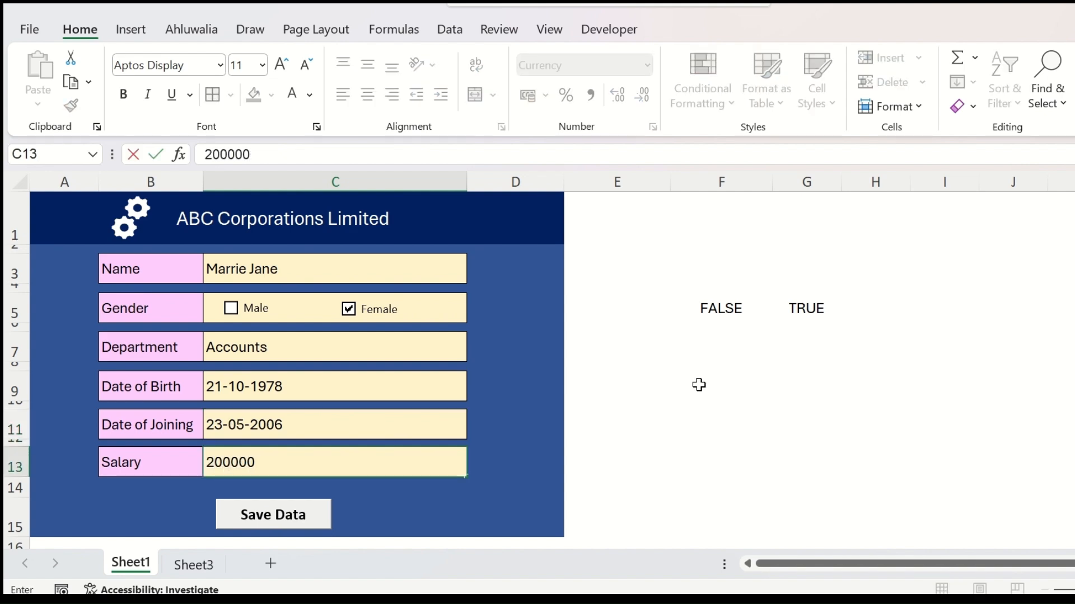
key("Return")
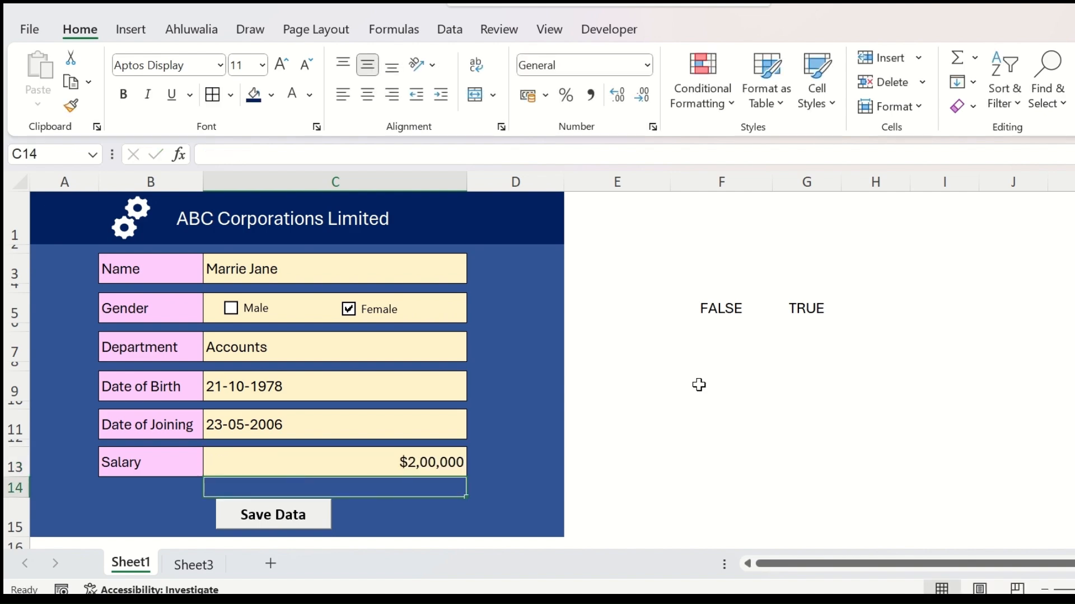
left_click(274, 514)
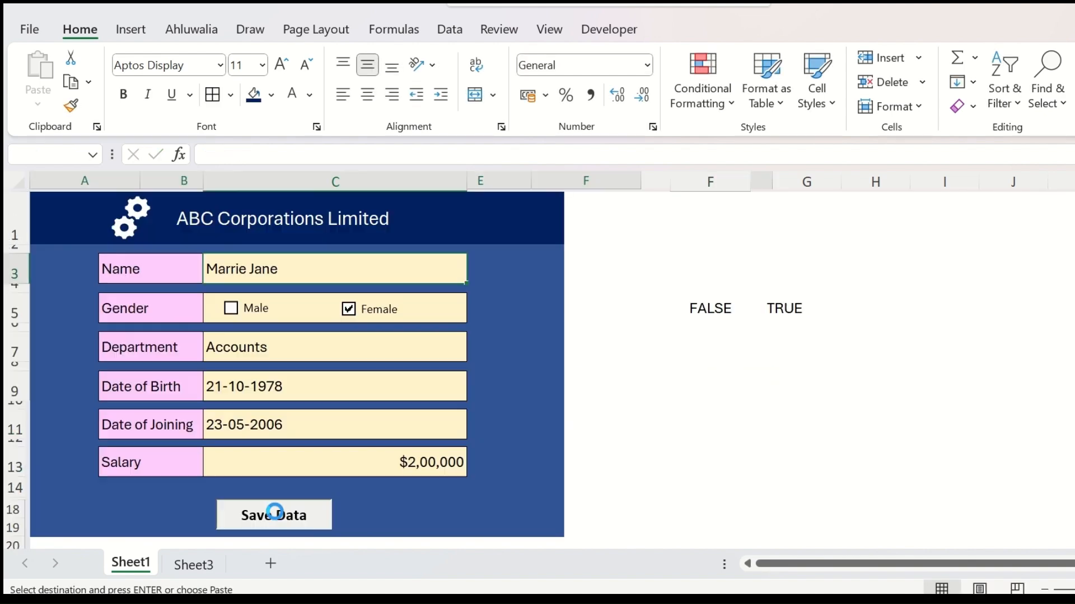
- Check the newly saved employee record on Sheet3 and return to the form on Sheet1
left_click(180, 570)
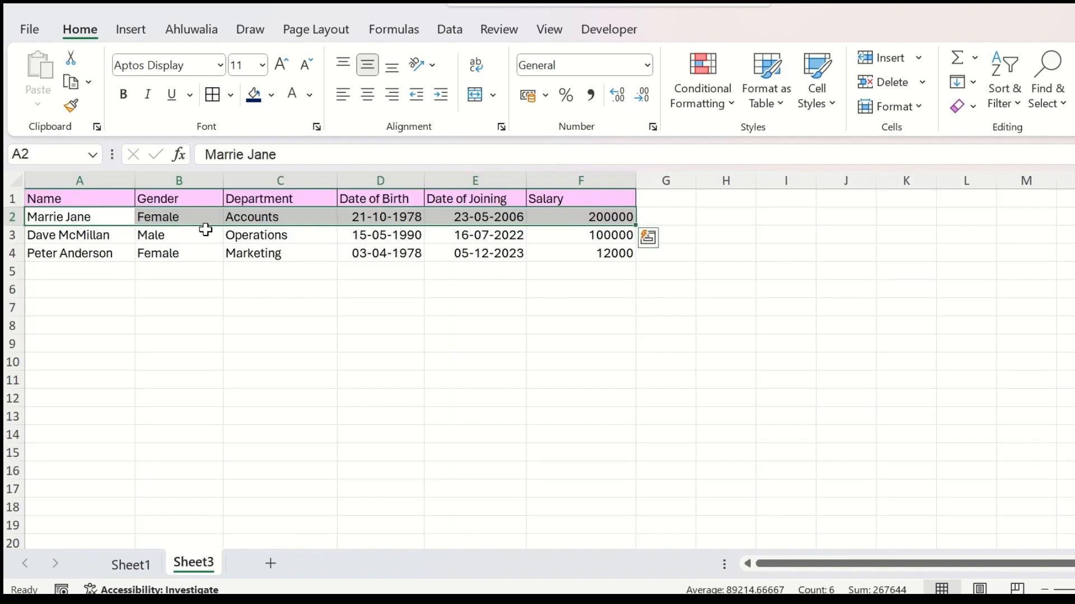
left_click(126, 571)
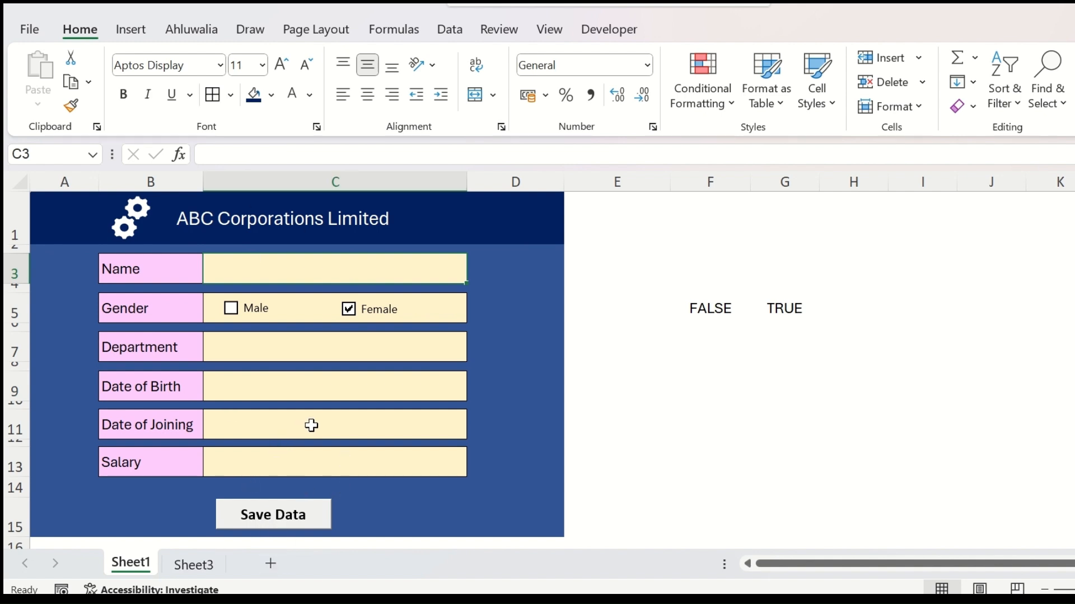
- Hide the helper lists in rows 17 to 24 below the form by making their text white and removing the cell fill
scroll(311, 425, "down", 5)
scroll(330, 324, "up", 2)
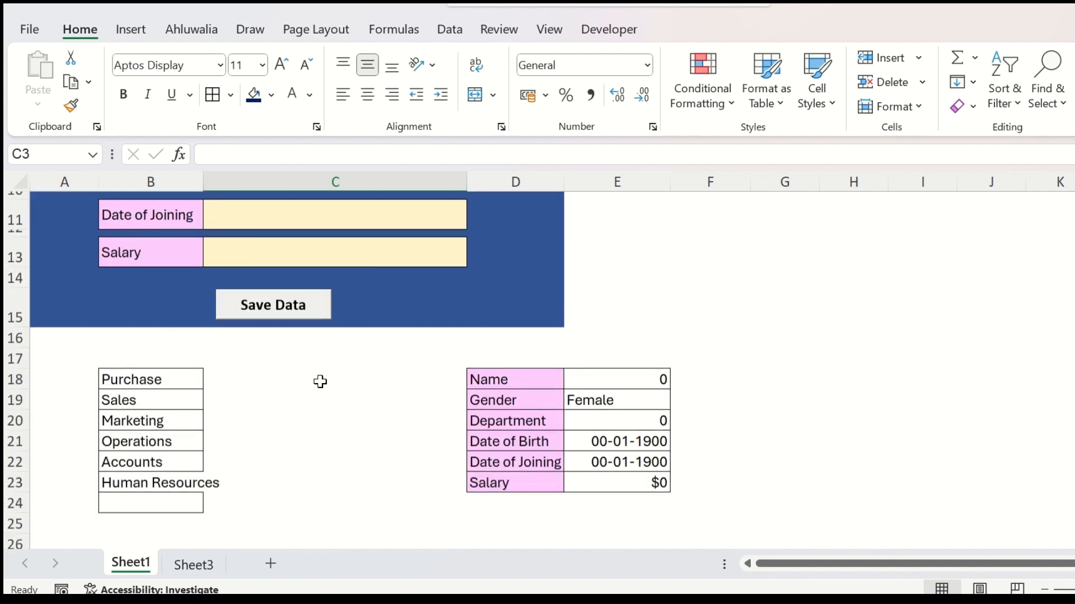
left_click(15, 359)
left_click_drag(58, 409, 94, 504)
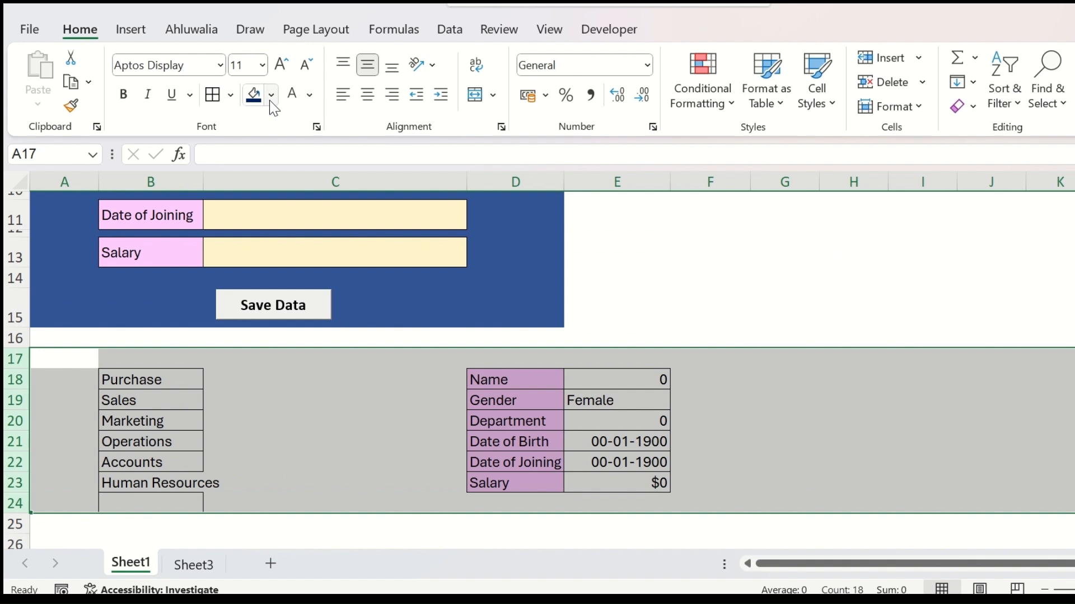
left_click(271, 94)
left_click(289, 92)
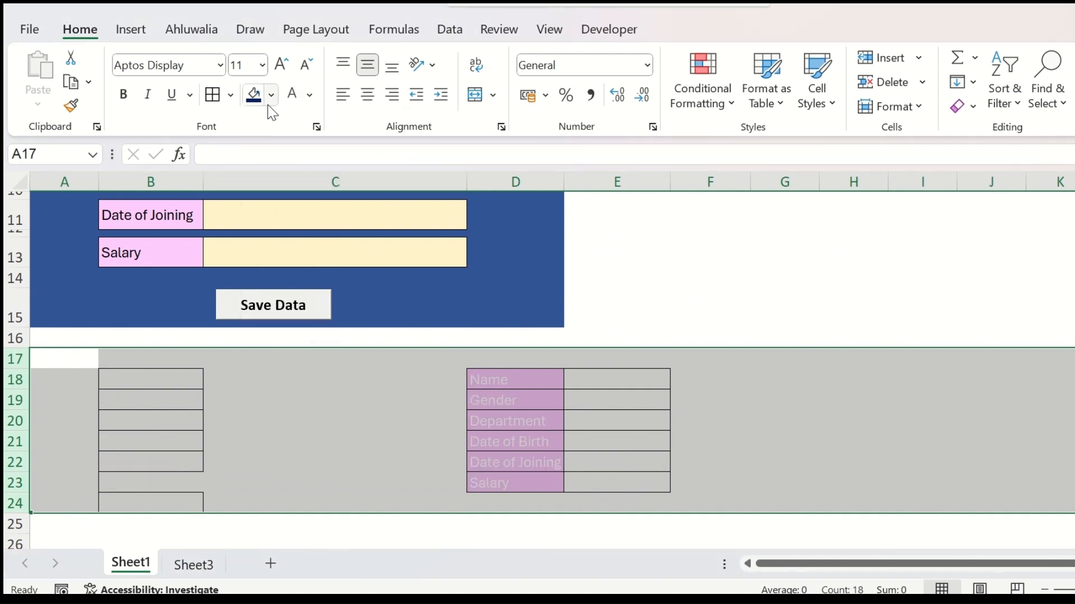
left_click(270, 95)
left_click(280, 355)
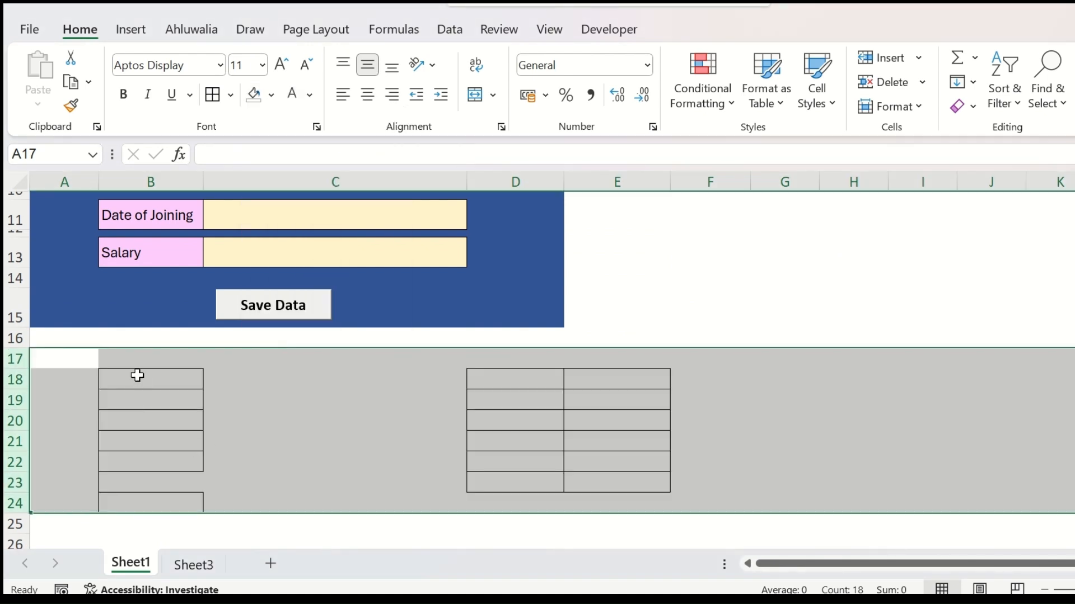
- Remove all borders from the helper list cells B18:E24
left_click_drag(136, 376, 588, 494)
left_click(230, 94)
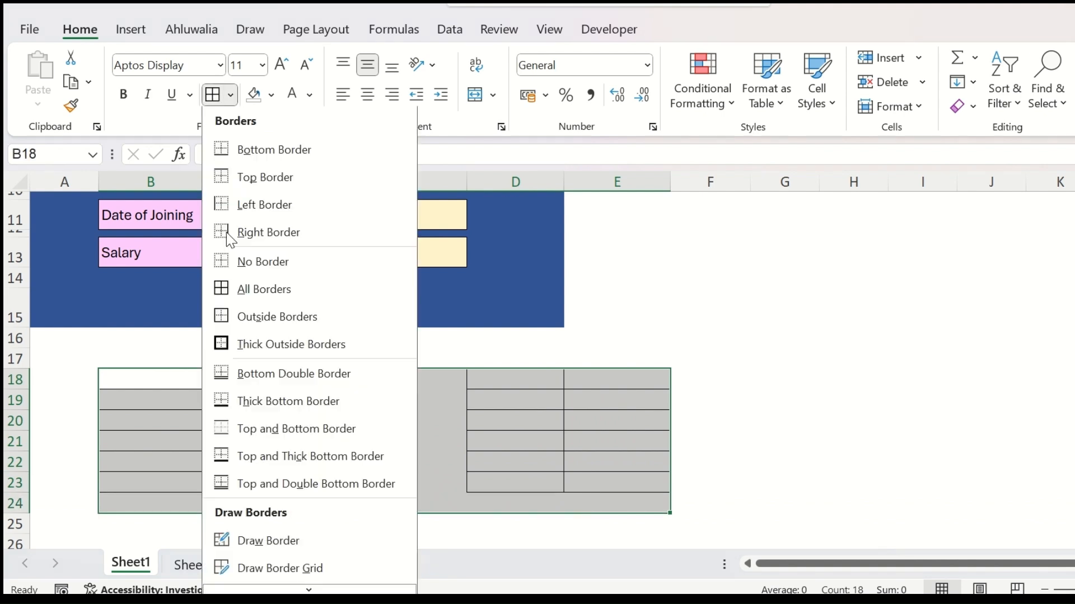
left_click(247, 258)
- Make the text in columns F and G white to hide the checkboxes' TRUE/FALSE values
scroll(246, 258, "up", 3)
left_click_drag(714, 181, 783, 181)
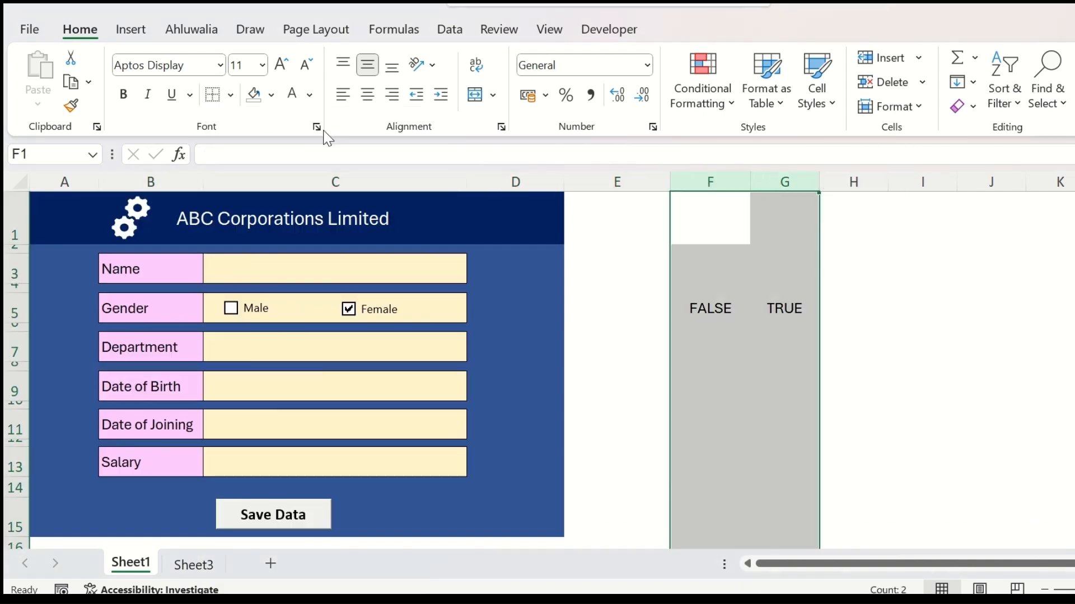
left_click(301, 102)
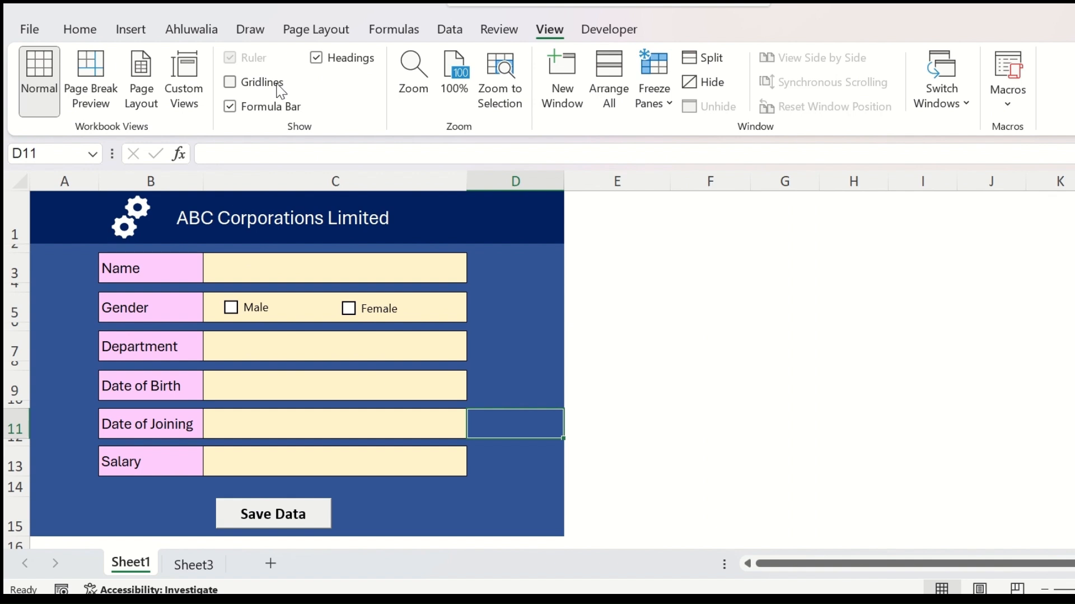
- Hide the formula bar and the row and column headings on Sheet1, and switch to full-screen mode with the Name entry cell selected
left_click(247, 107)
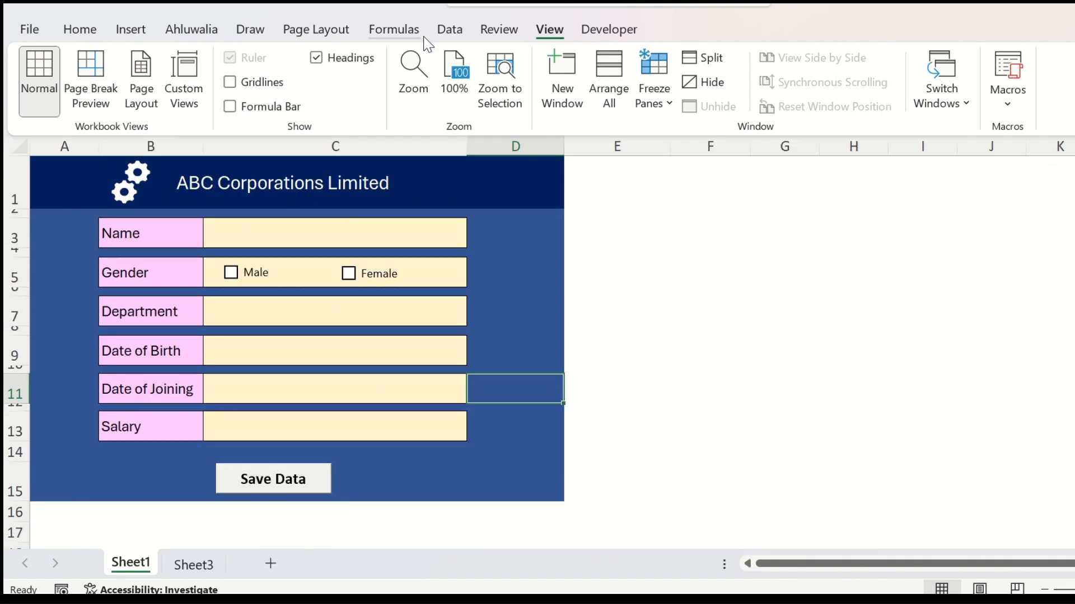
left_click(328, 61)
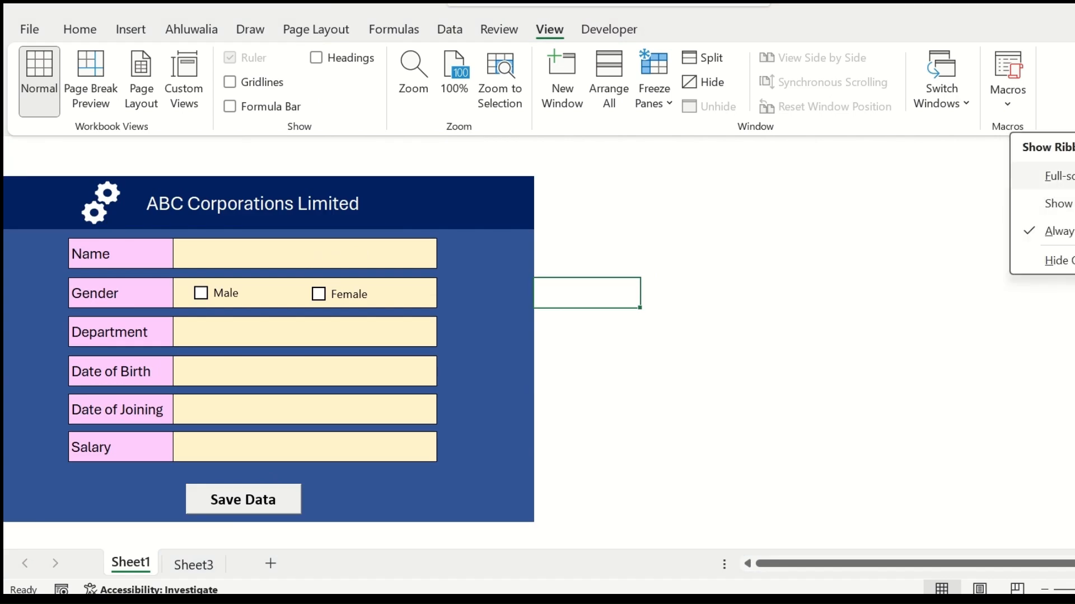
left_click(1054, 175)
left_click(230, 96)
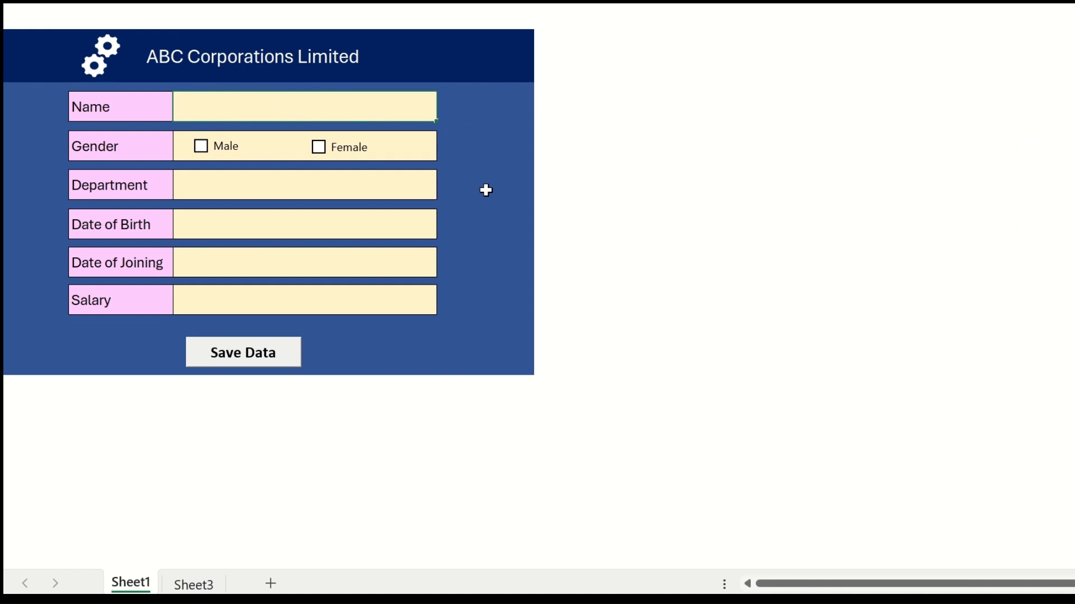
- Review the saved employee records on Sheet3 in full-screen mode and return to the Sheet1 form
left_click(183, 584)
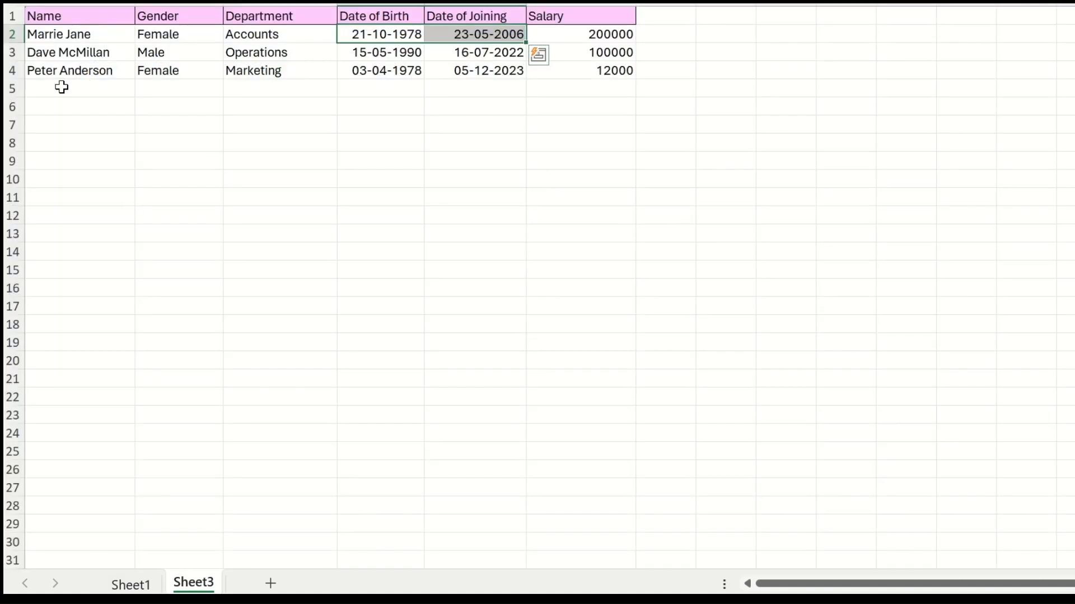
left_click(435, 70)
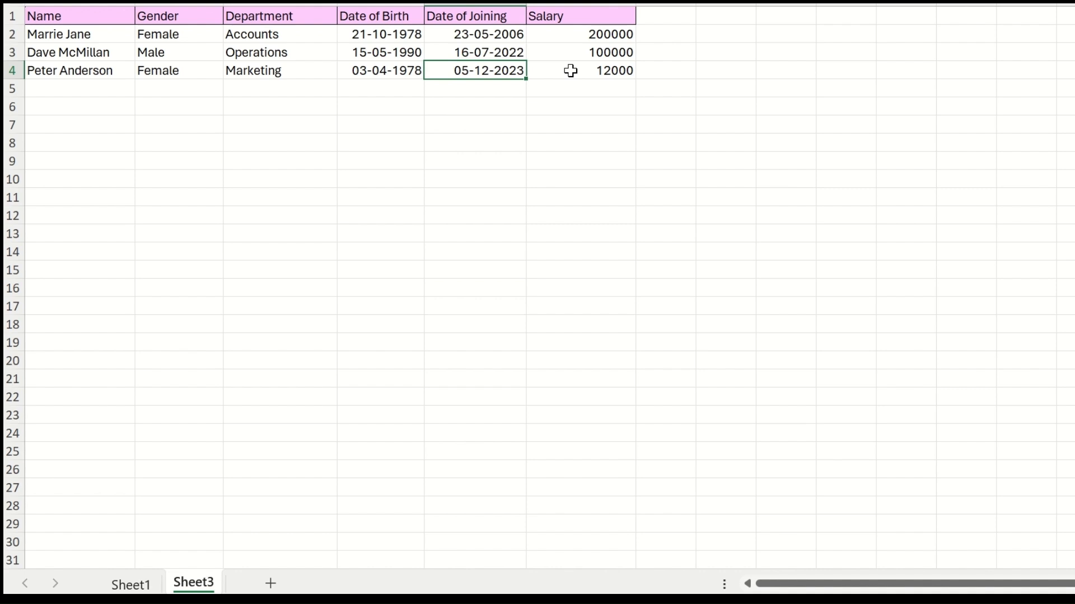
key("ctrl+Page_Up")
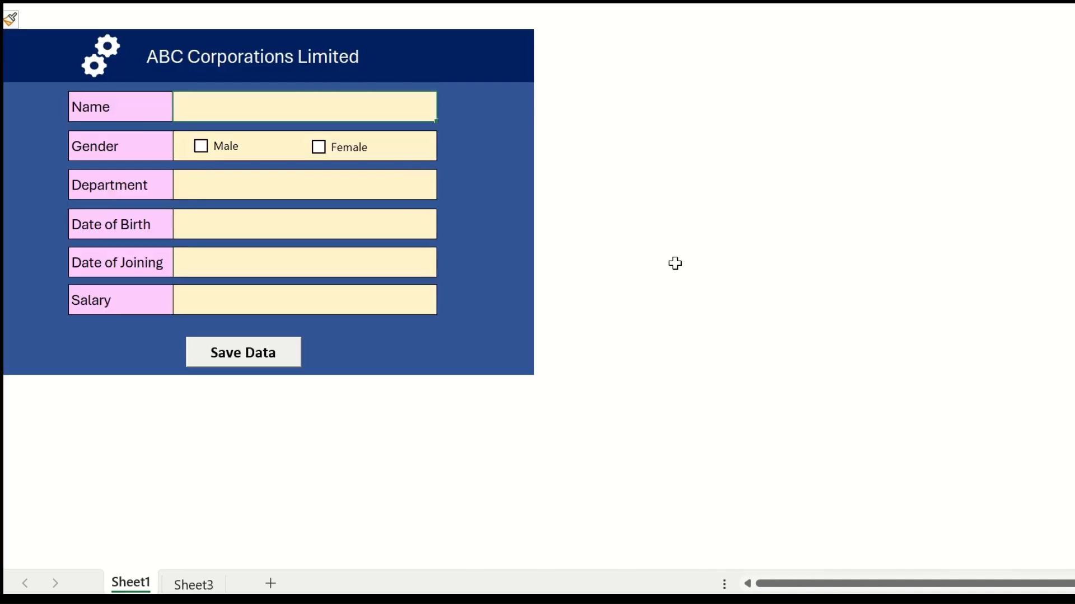